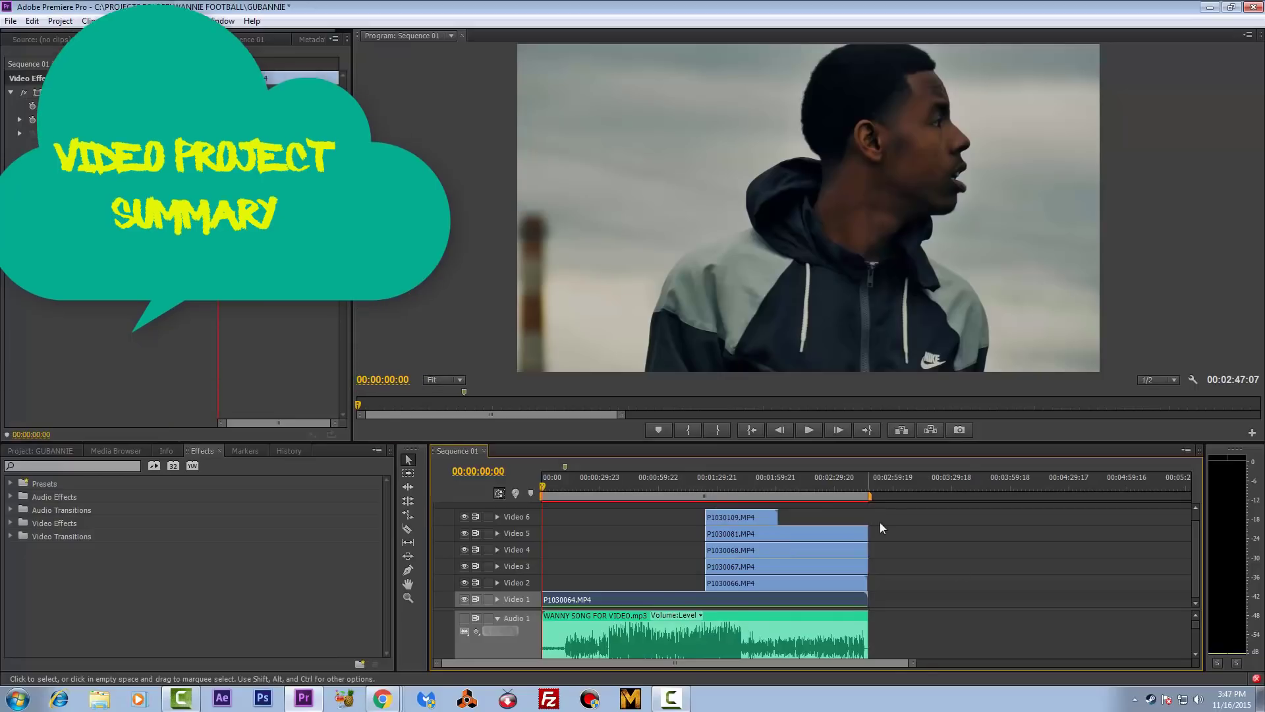
Extend the starts of the clips on Video 2 through Video 6 back to the sequence marker.
drag(901, 661, 795, 662)
drag(818, 517, 578, 520)
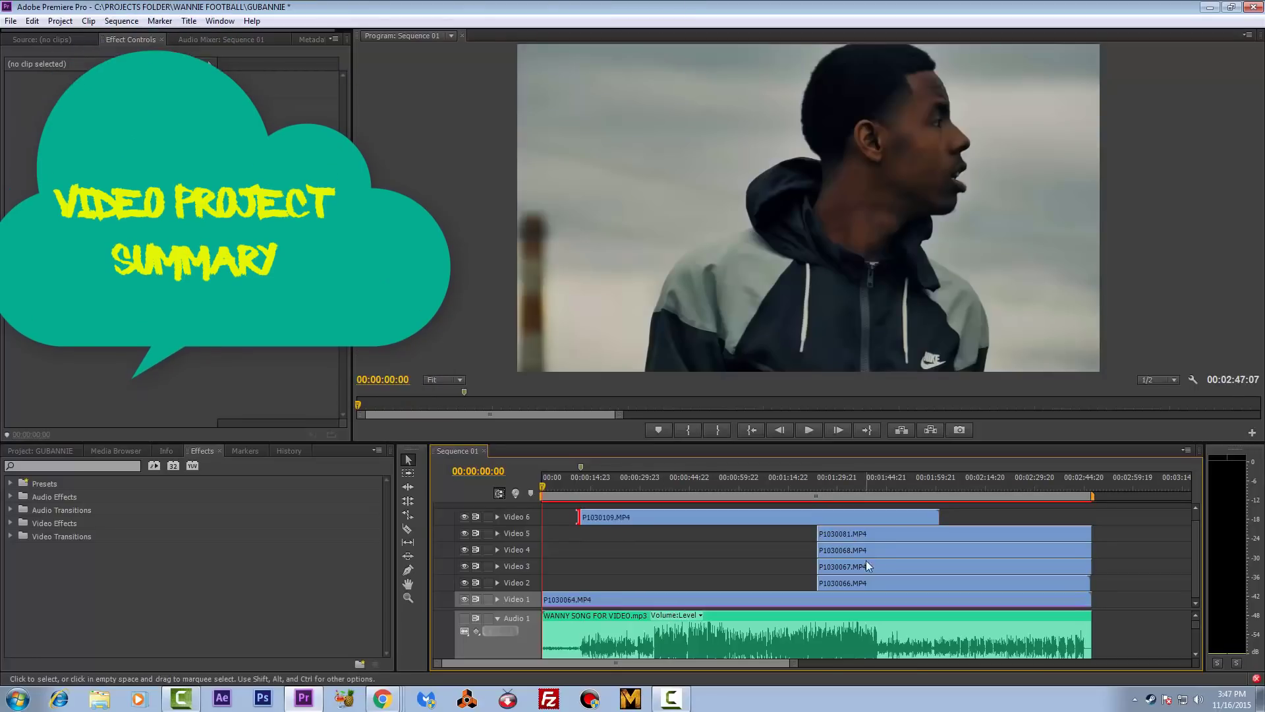
drag(811, 533, 581, 532)
drag(817, 550, 581, 552)
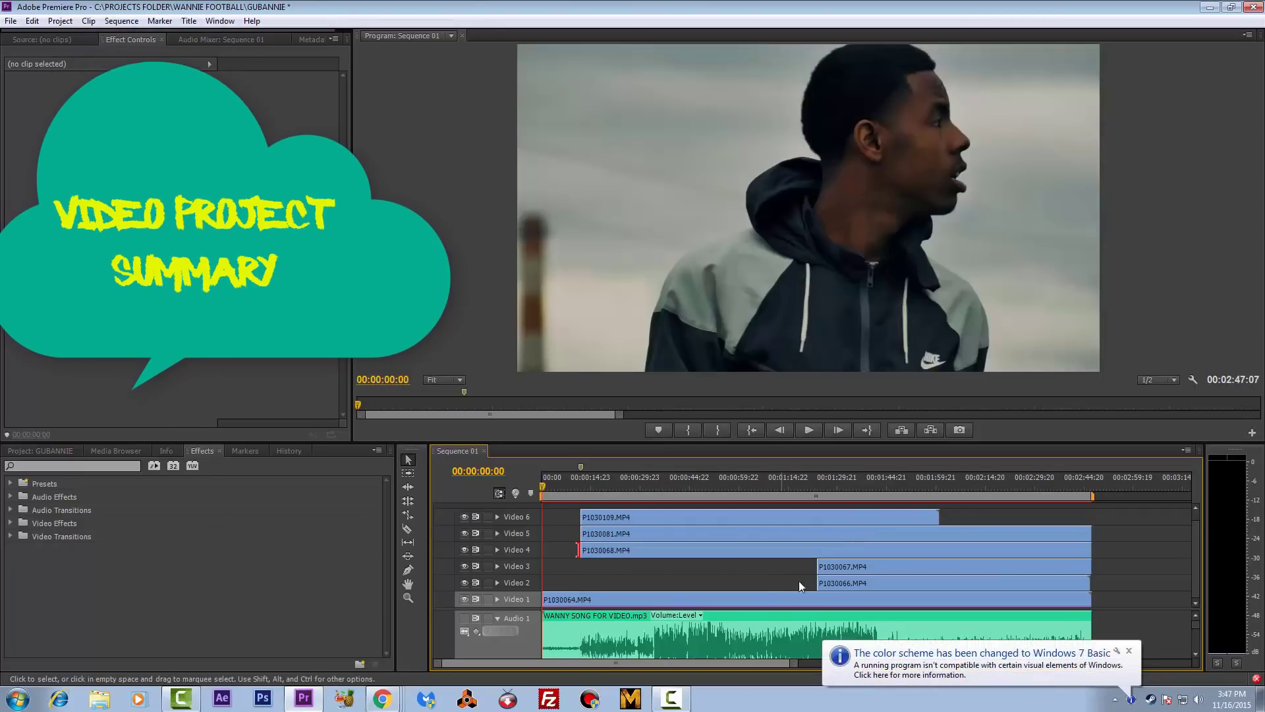
drag(823, 567, 582, 567)
drag(817, 583, 582, 580)
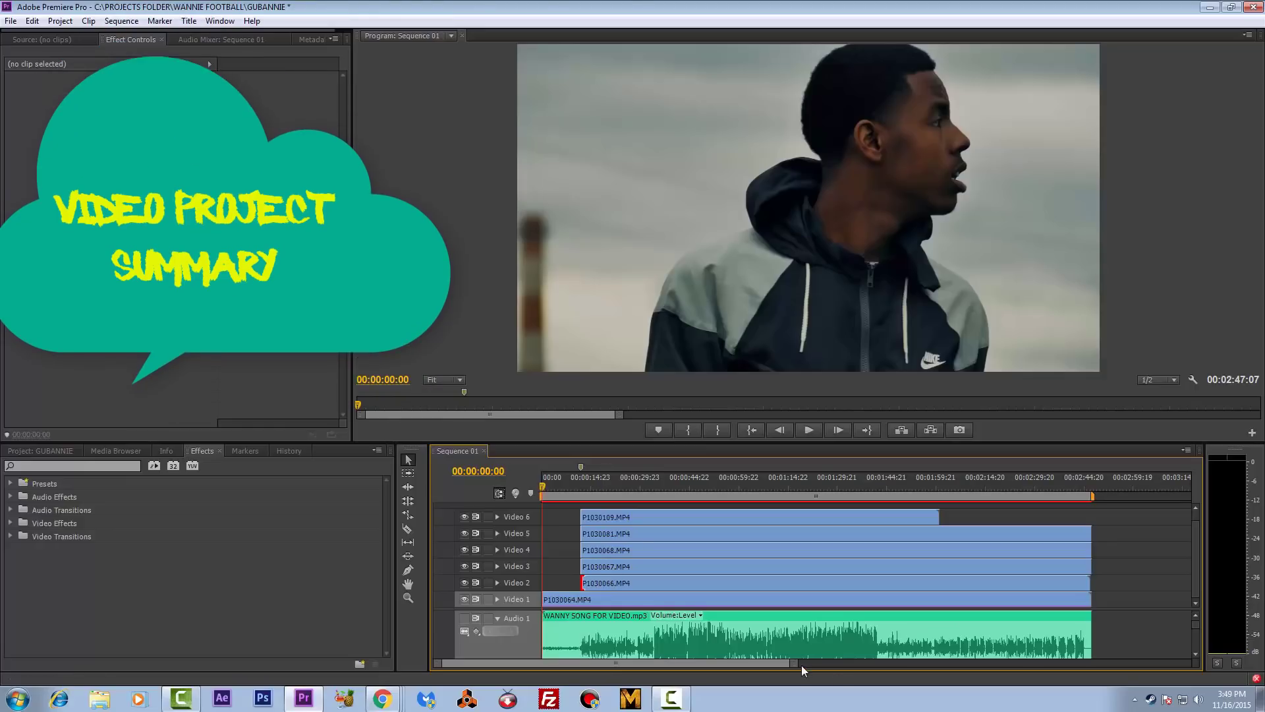
Try starting P1030066.MP4 on Video 2 before the marker, check it at 00:00:07:00, and trim it back to the marker.
drag(785, 667, 720, 669)
drag(611, 515, 567, 584)
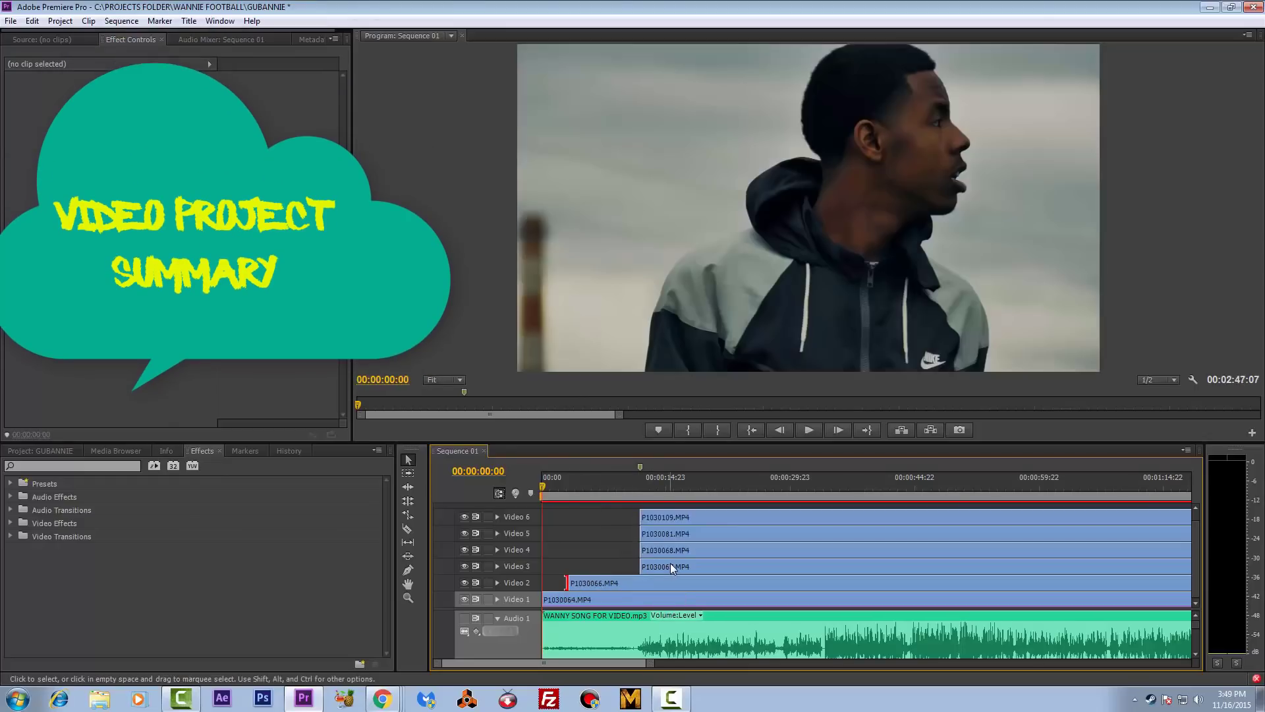
click(600, 491)
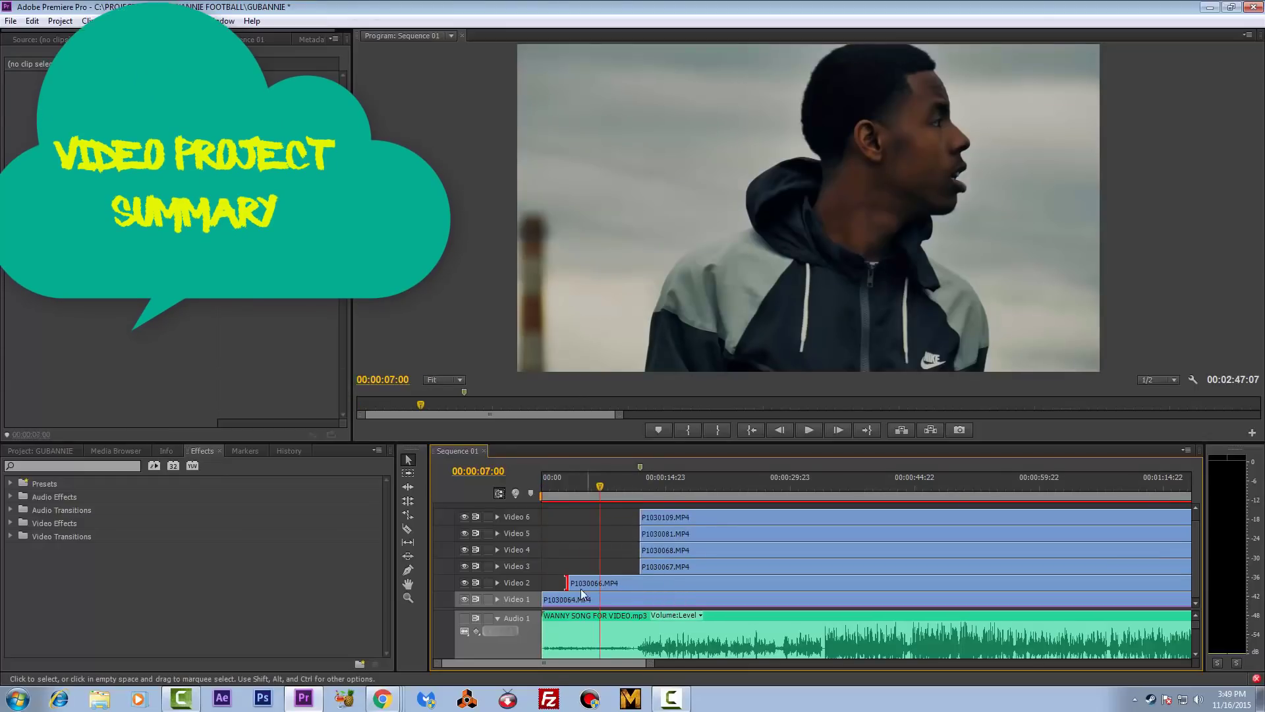
click(575, 580)
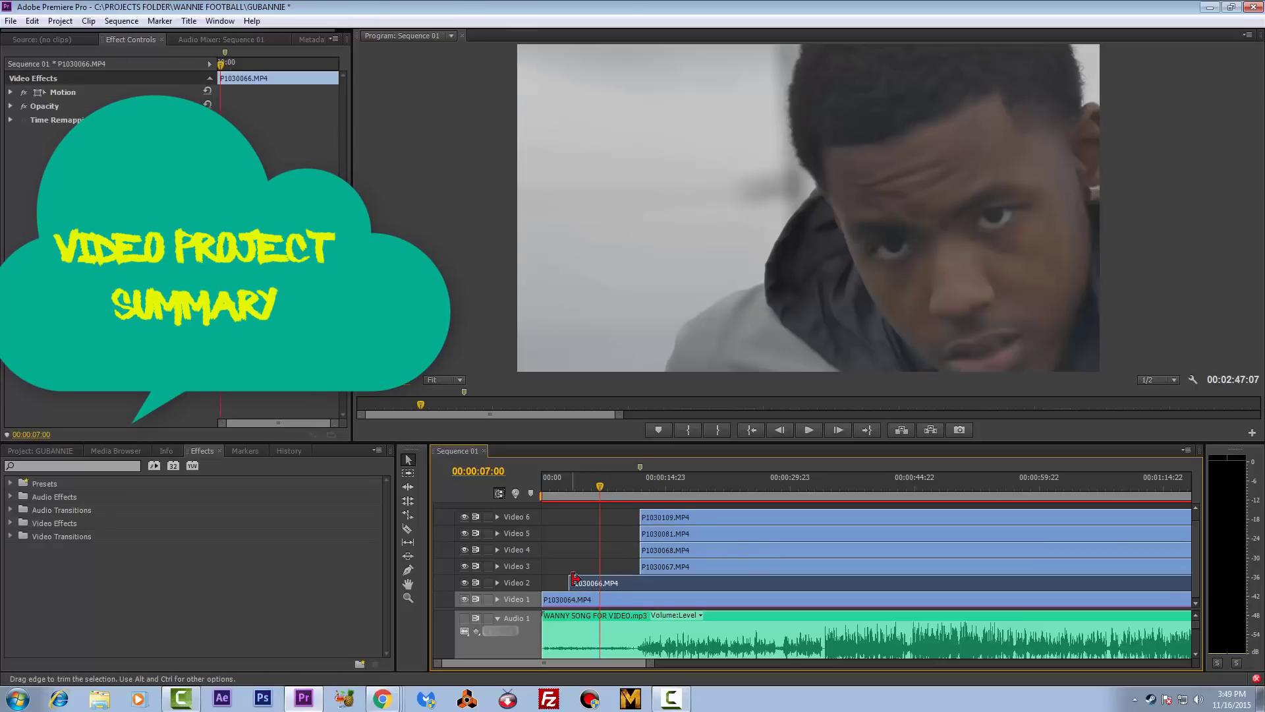
drag(574, 580, 642, 582)
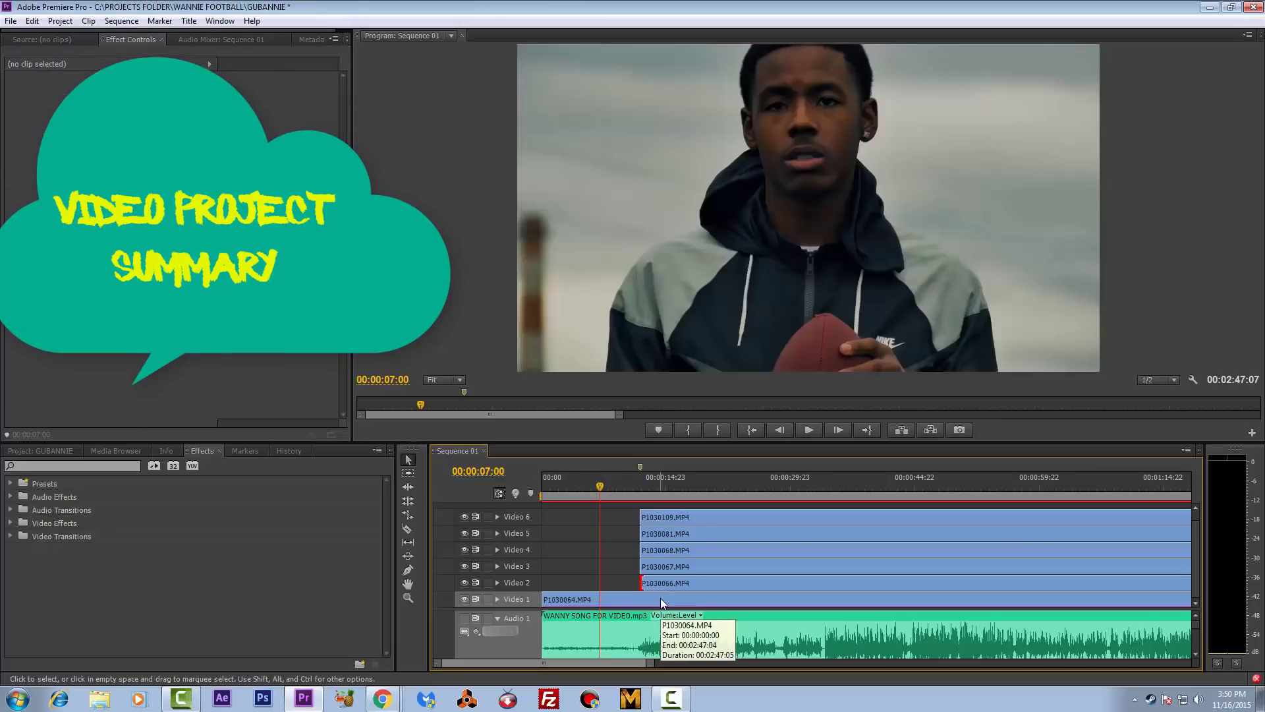
Enlarge the timeline area and trim the starts of all clips on Video 2 through Video 6 together to about 00:01:03.
click(660, 599)
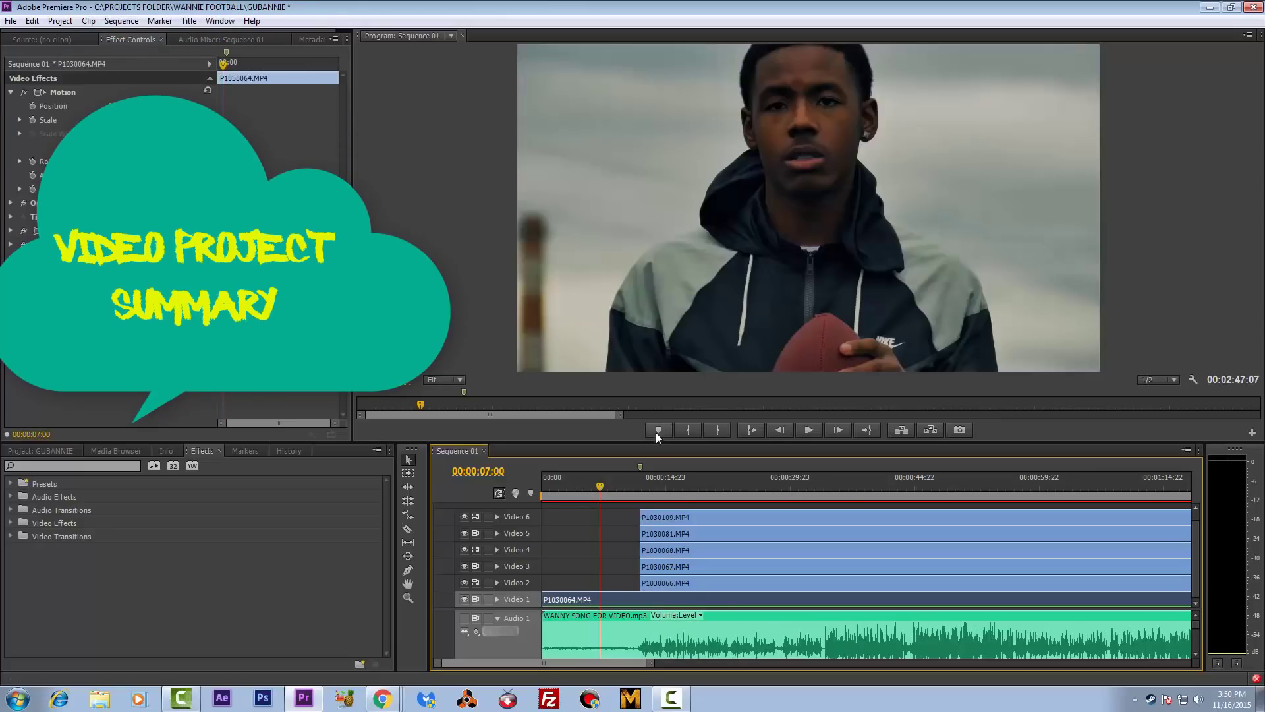
drag(659, 444, 633, 582)
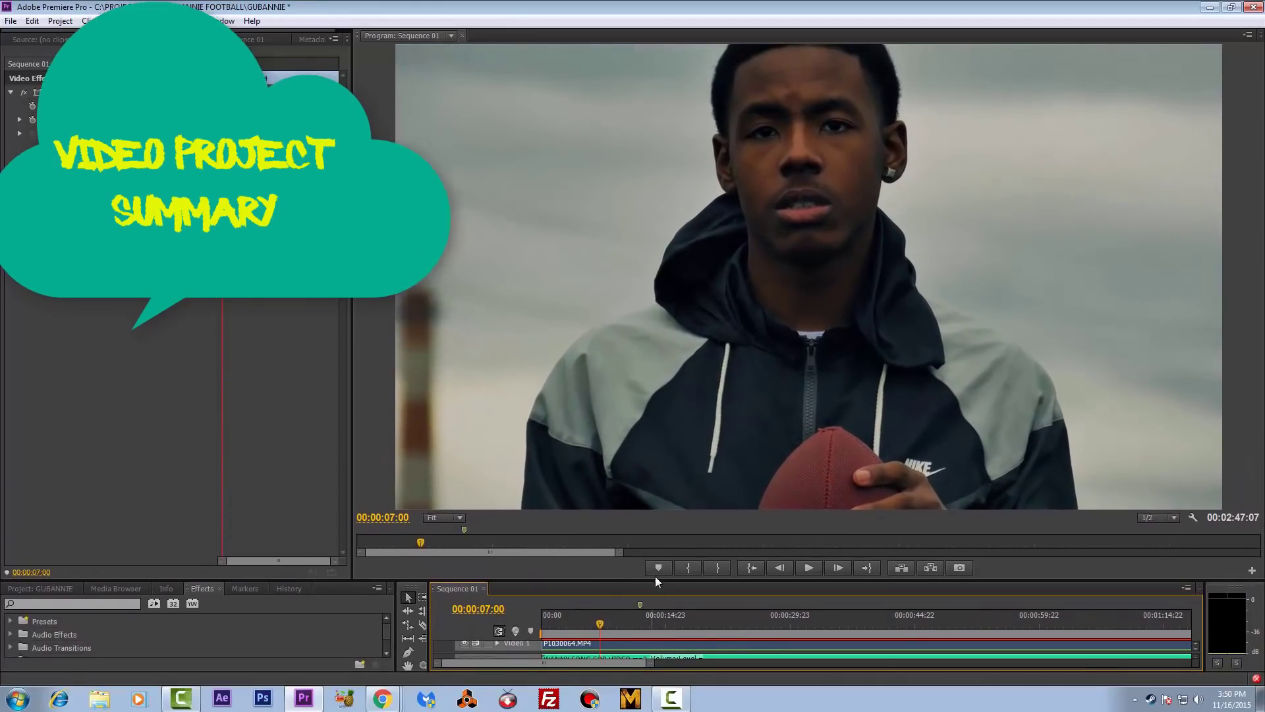
drag(662, 580, 678, 343)
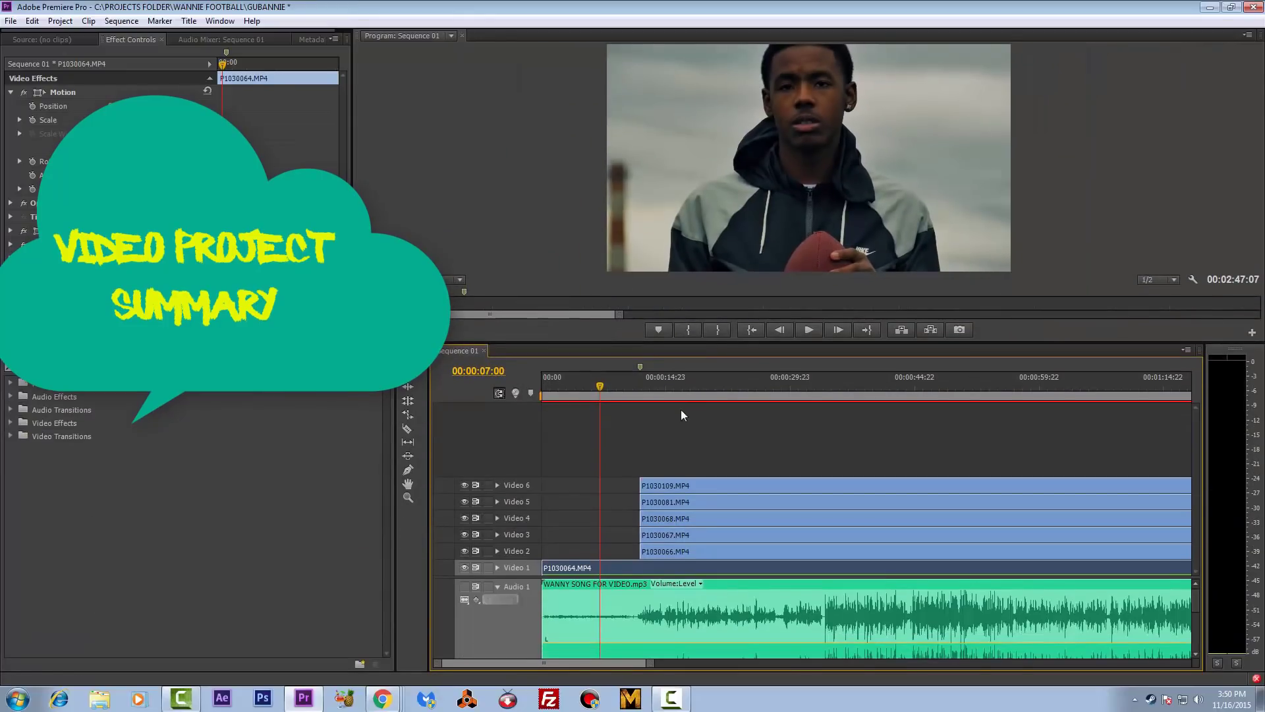
drag(654, 437, 695, 554)
drag(640, 501, 1070, 503)
Preview the Video 1 footage between 00:00:28:00 and 00:00:56:03 in an enlarged program monitor.
click(775, 377)
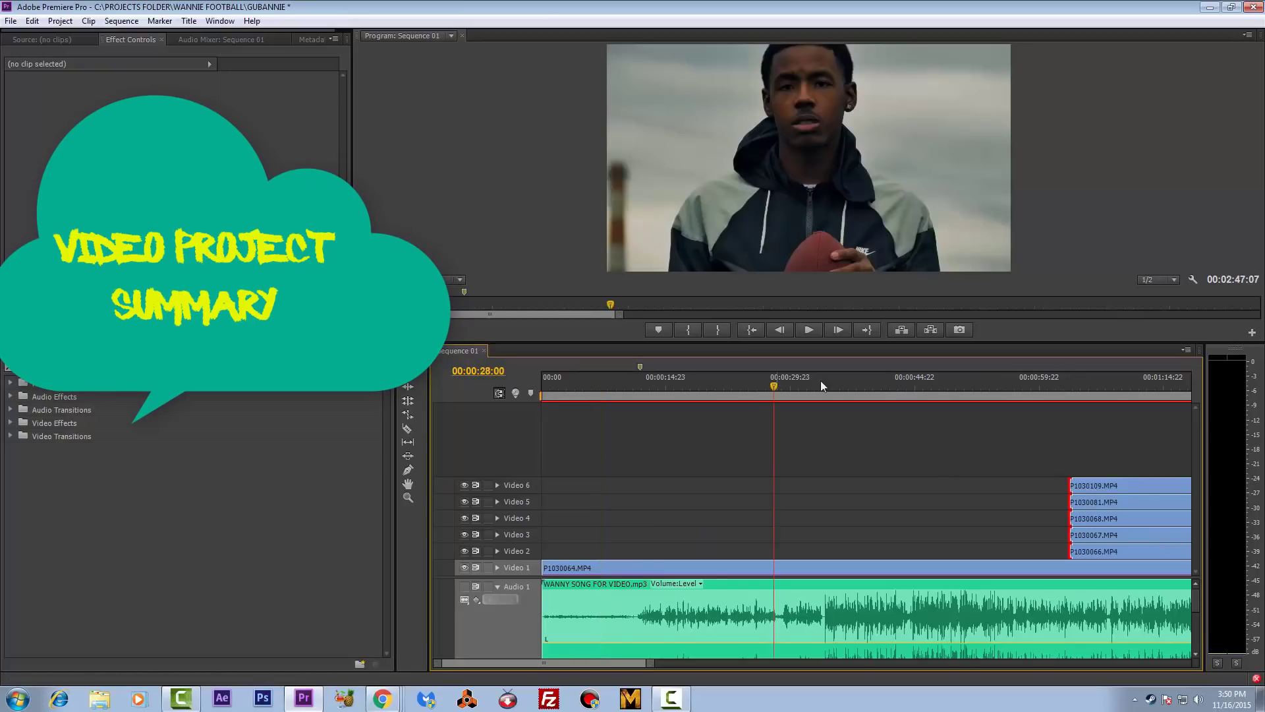
click(892, 377)
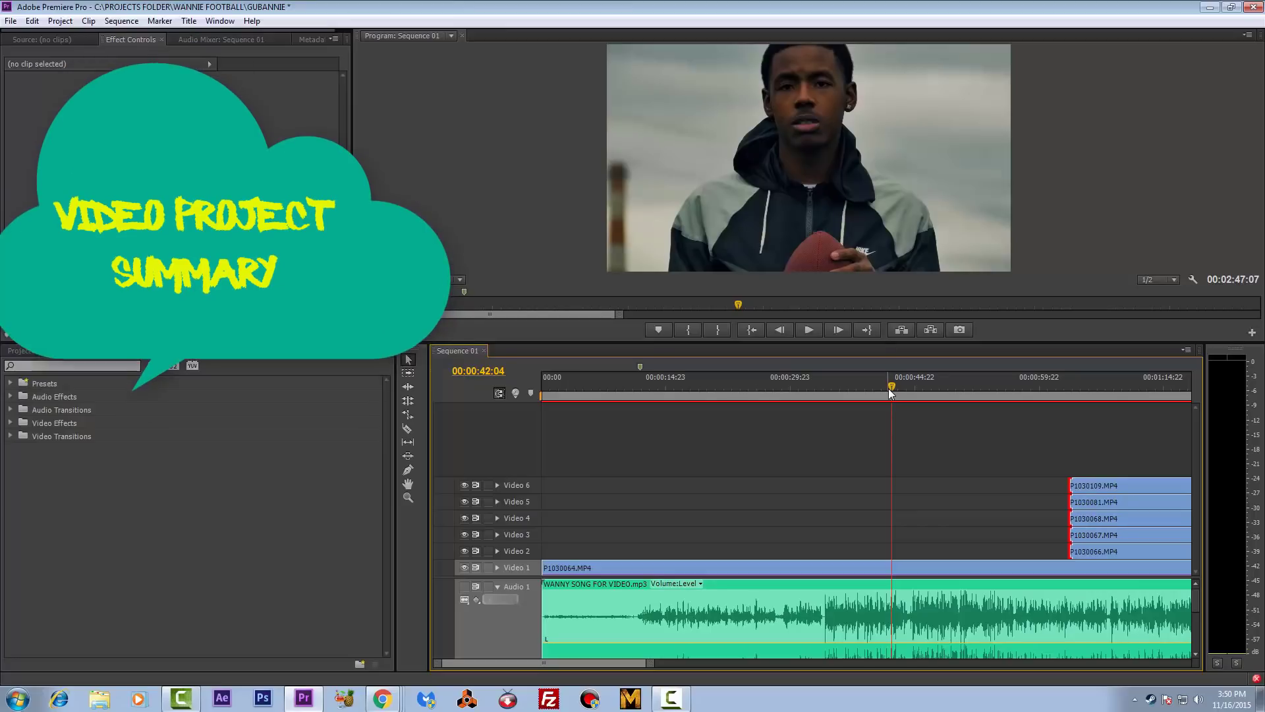
click(932, 382)
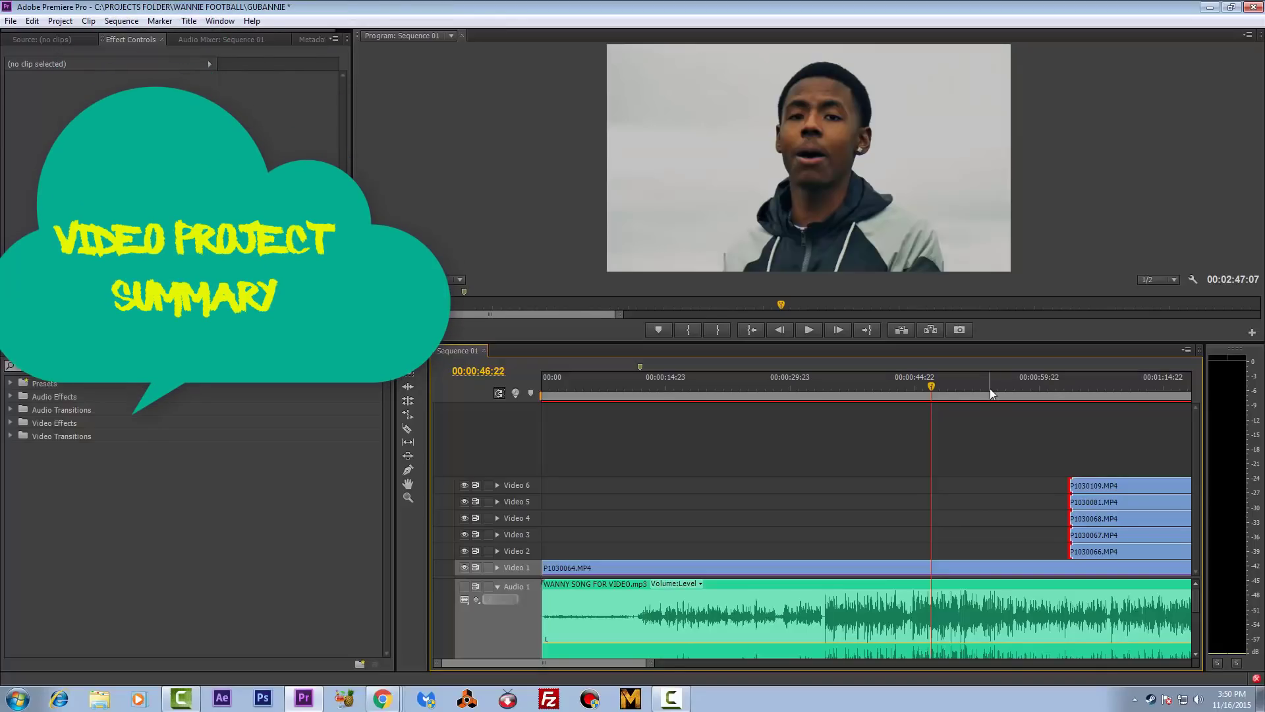
drag(886, 344, 862, 537)
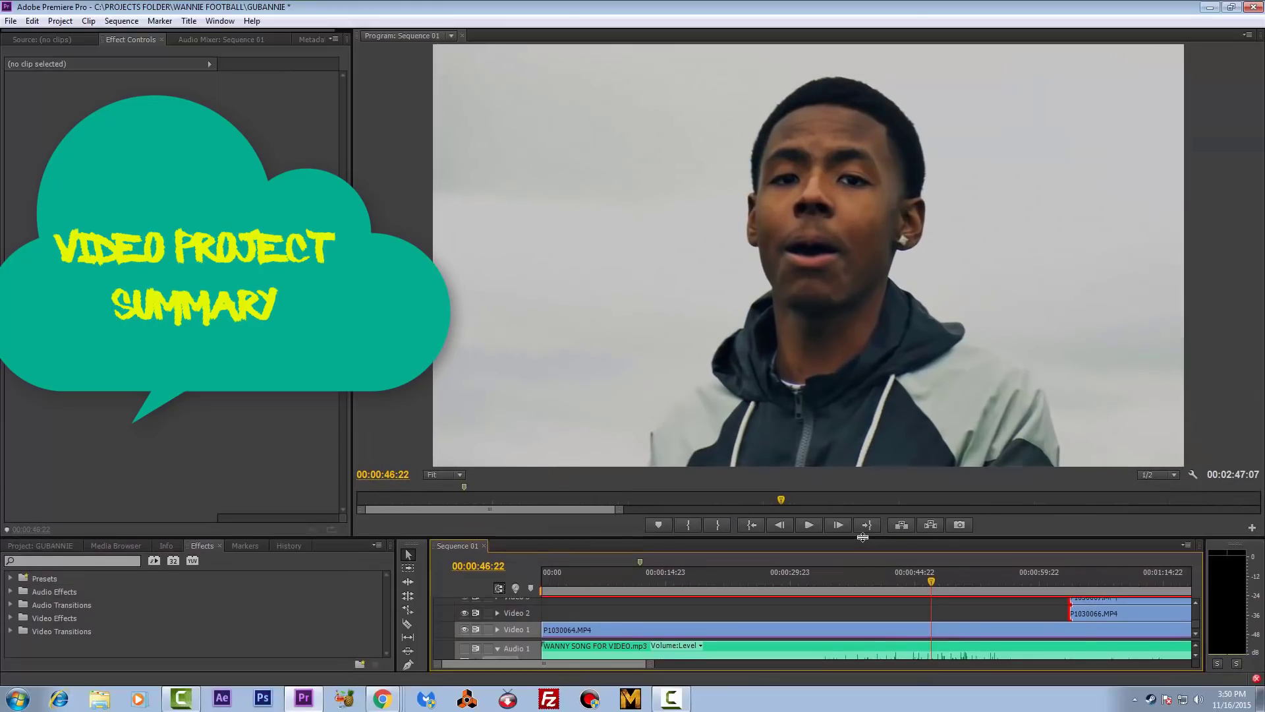
click(963, 580)
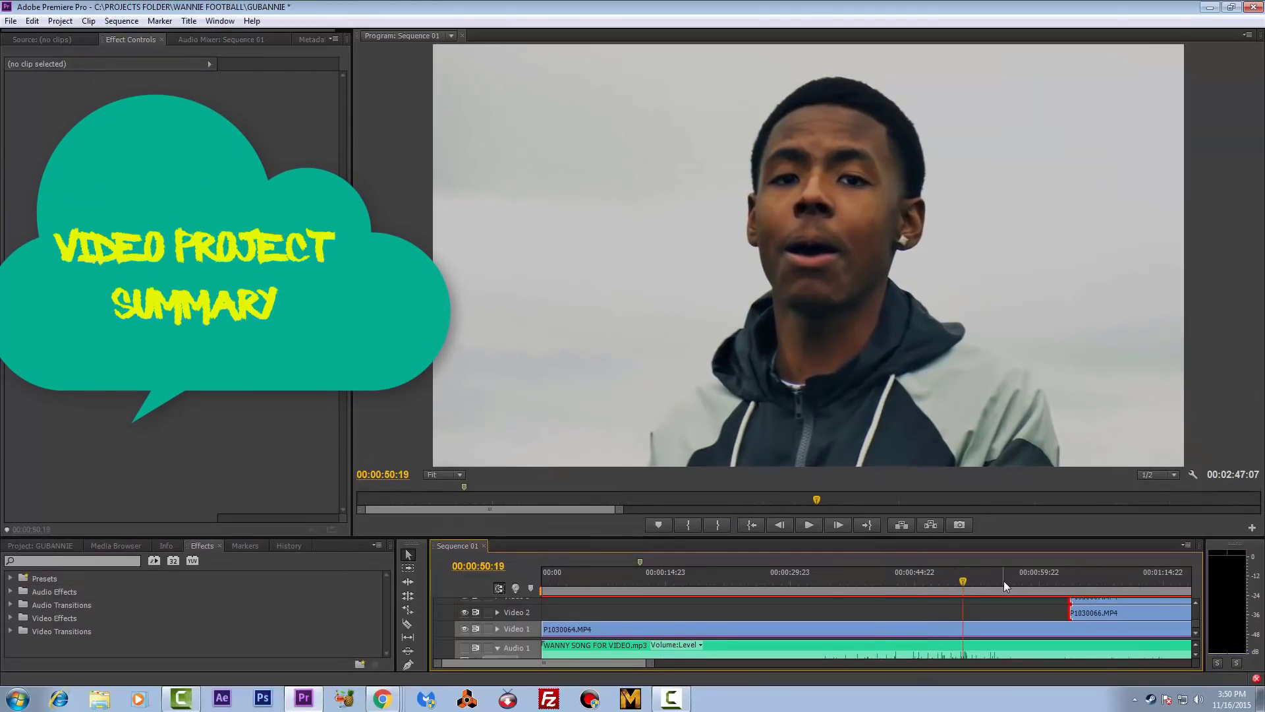
click(1007, 586)
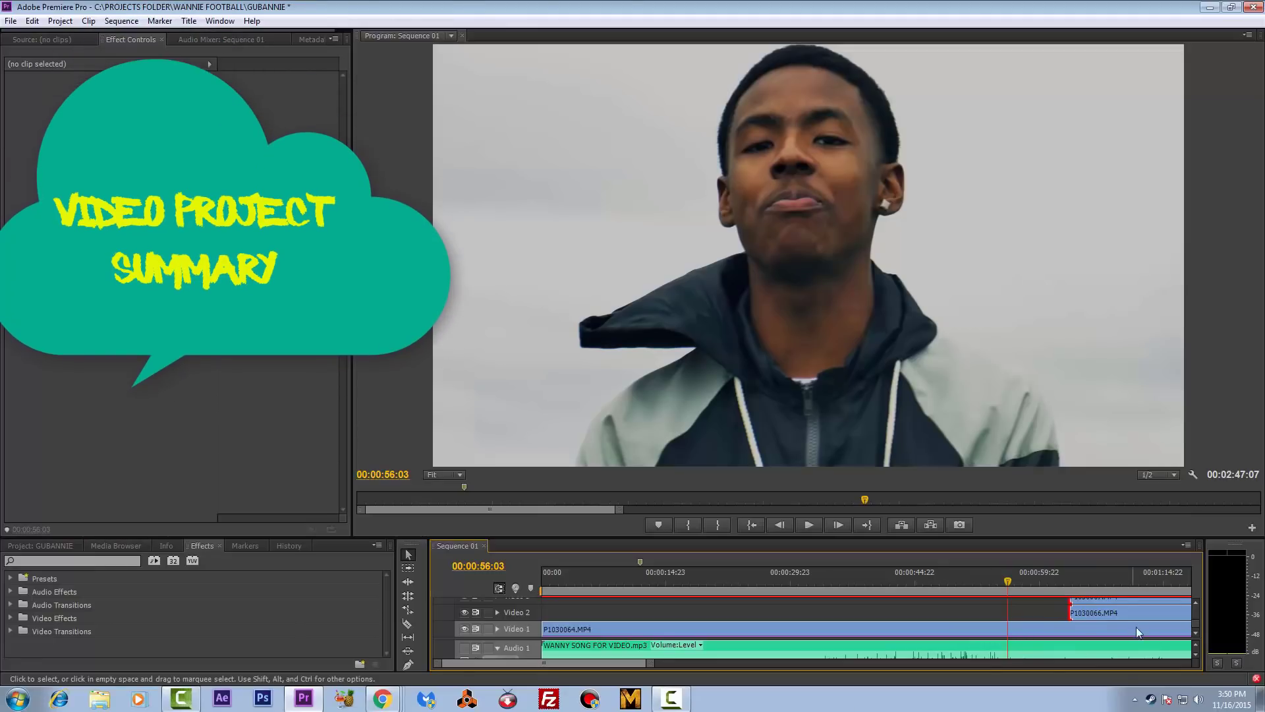
Disable the Sharpen, Mojo and Colorista II effects on P1030064.MP4 on Video 1.
click(1054, 629)
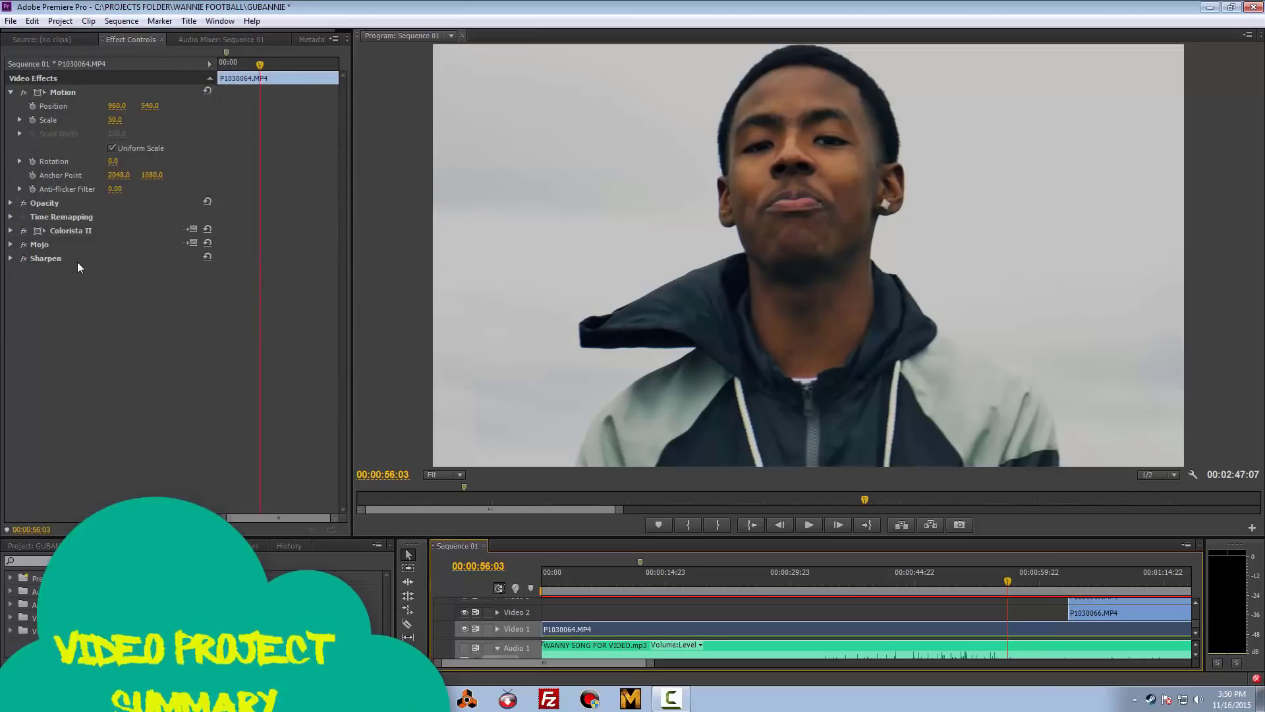
click(24, 259)
click(24, 244)
click(24, 231)
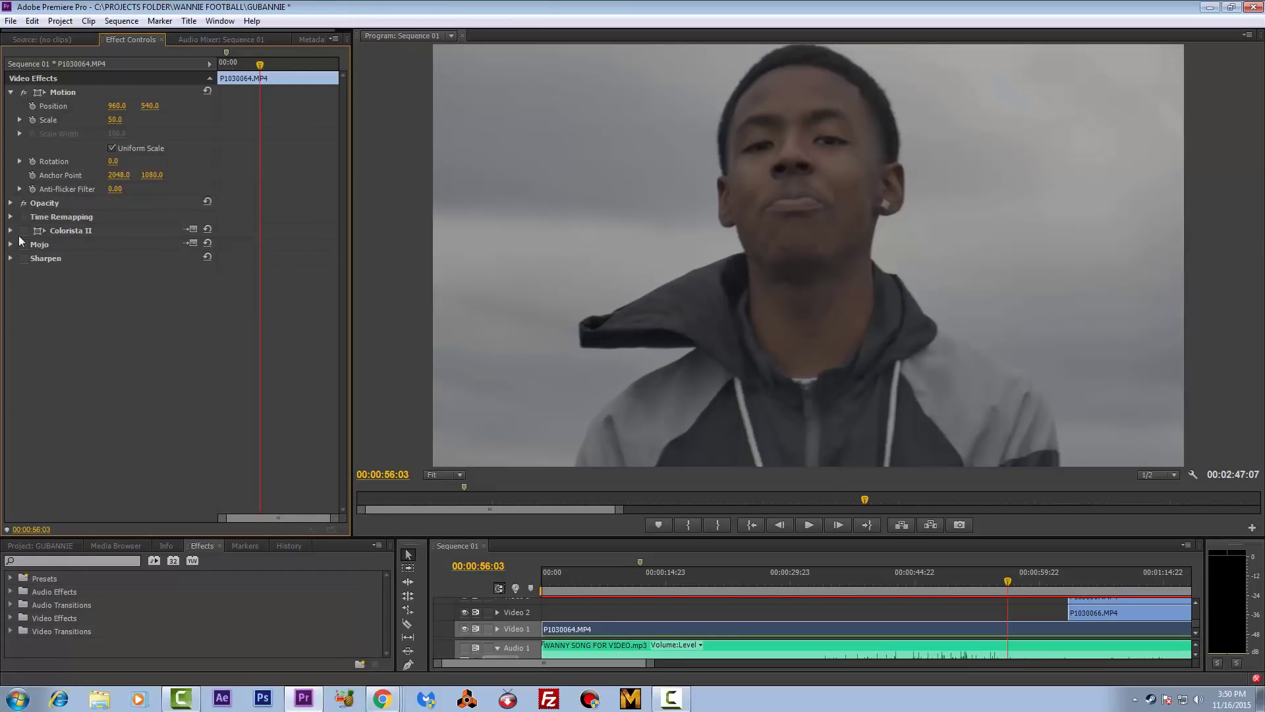
Compare the clip with and without Colorista II and leave the effect enabled.
click(66, 230)
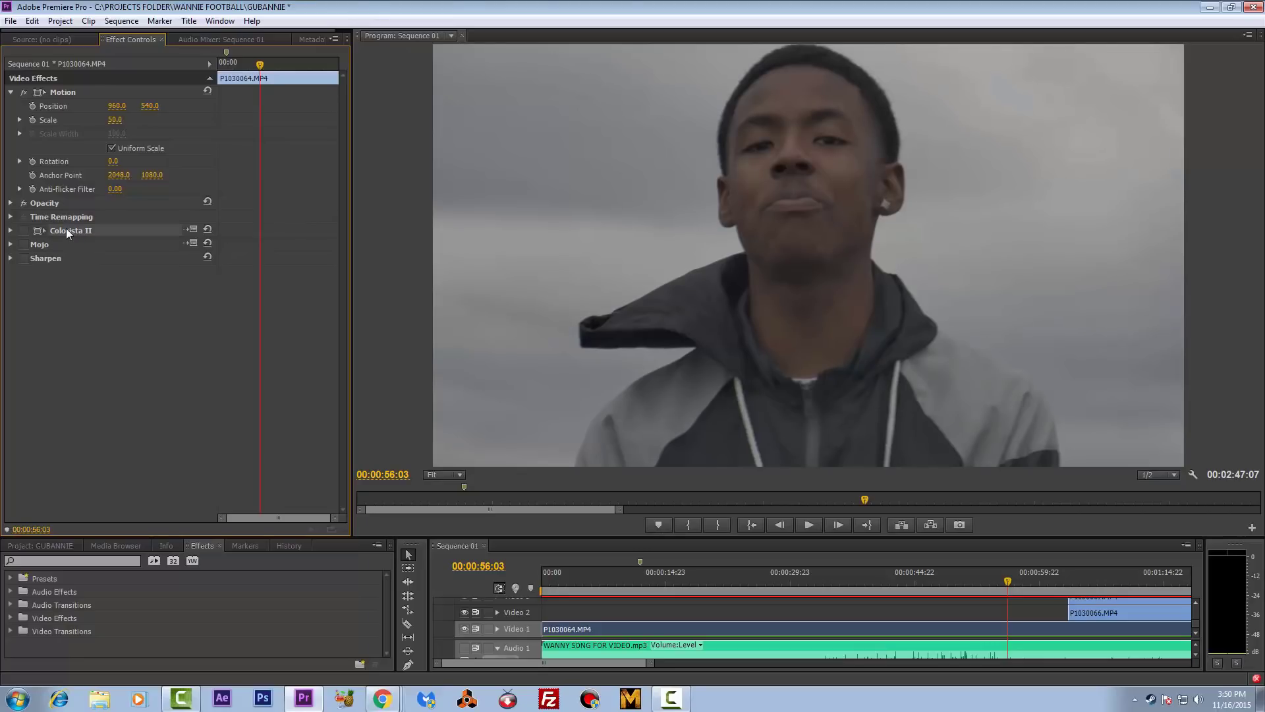
click(24, 231)
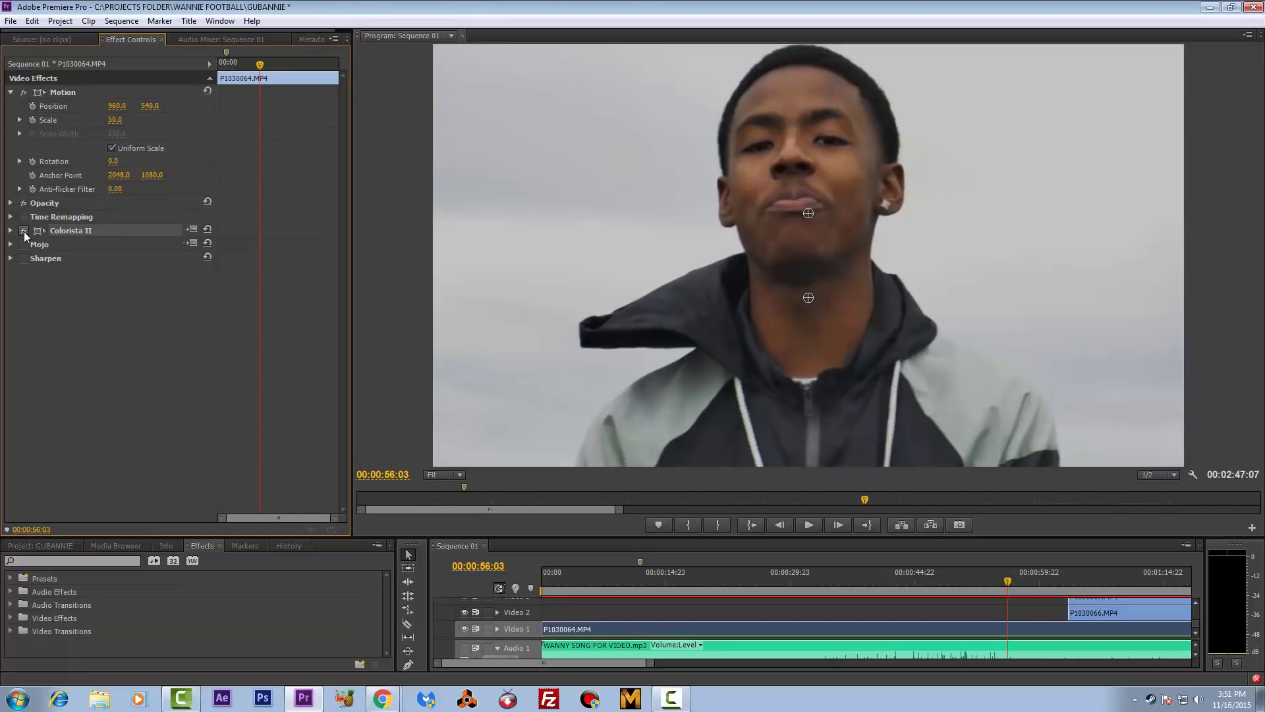
click(23, 231)
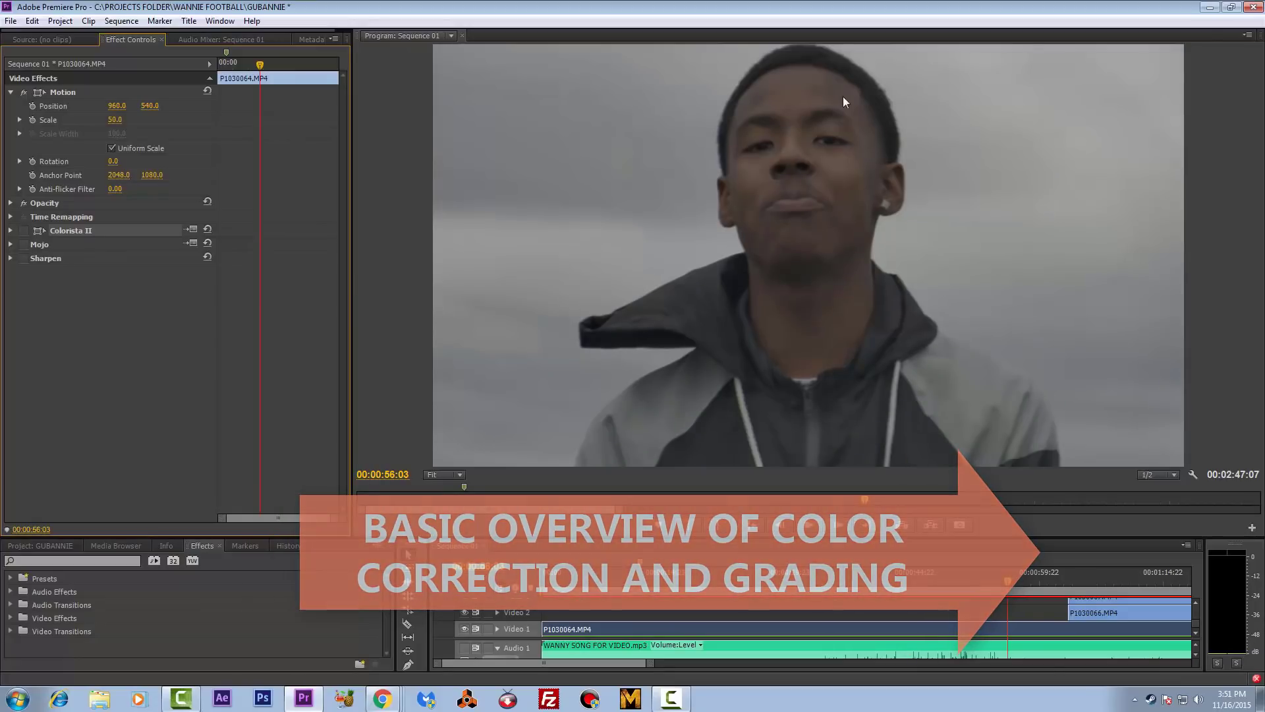
click(24, 232)
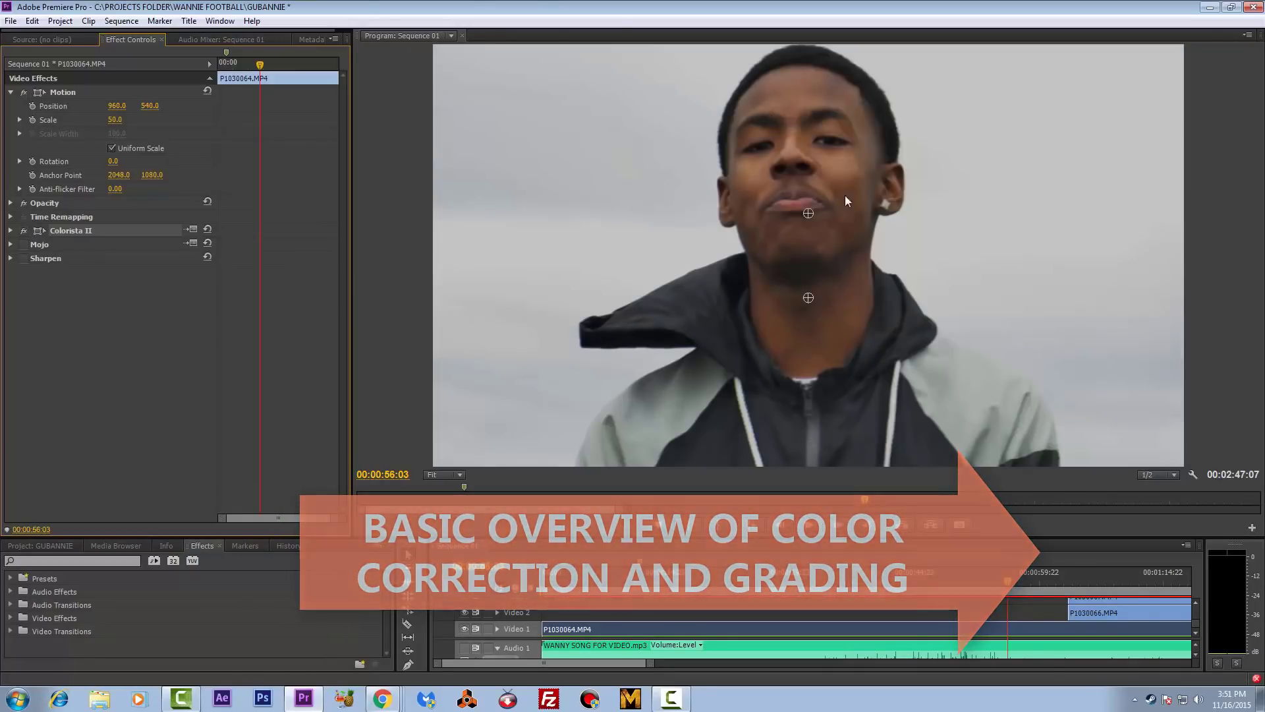
Expand Colorista II's Options and Master settings and set Master Saturation to 46.62.
click(11, 231)
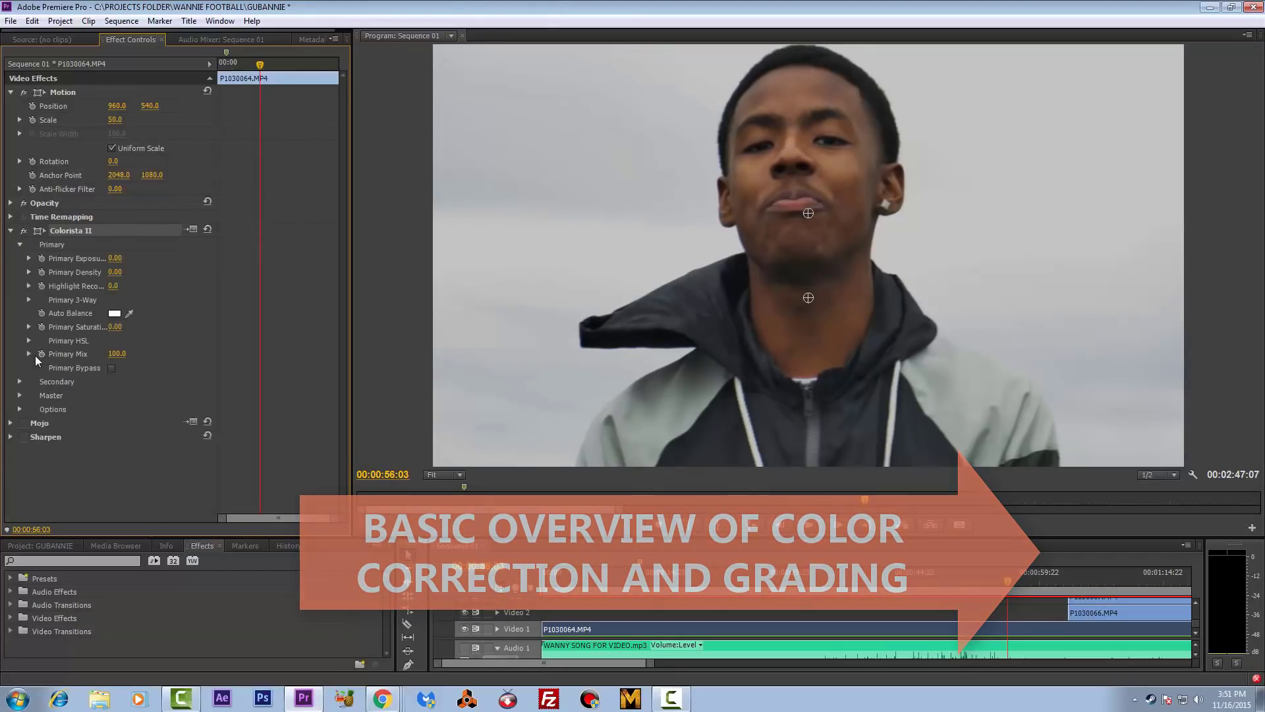
click(19, 409)
click(20, 394)
scroll(90, 385, down, 2)
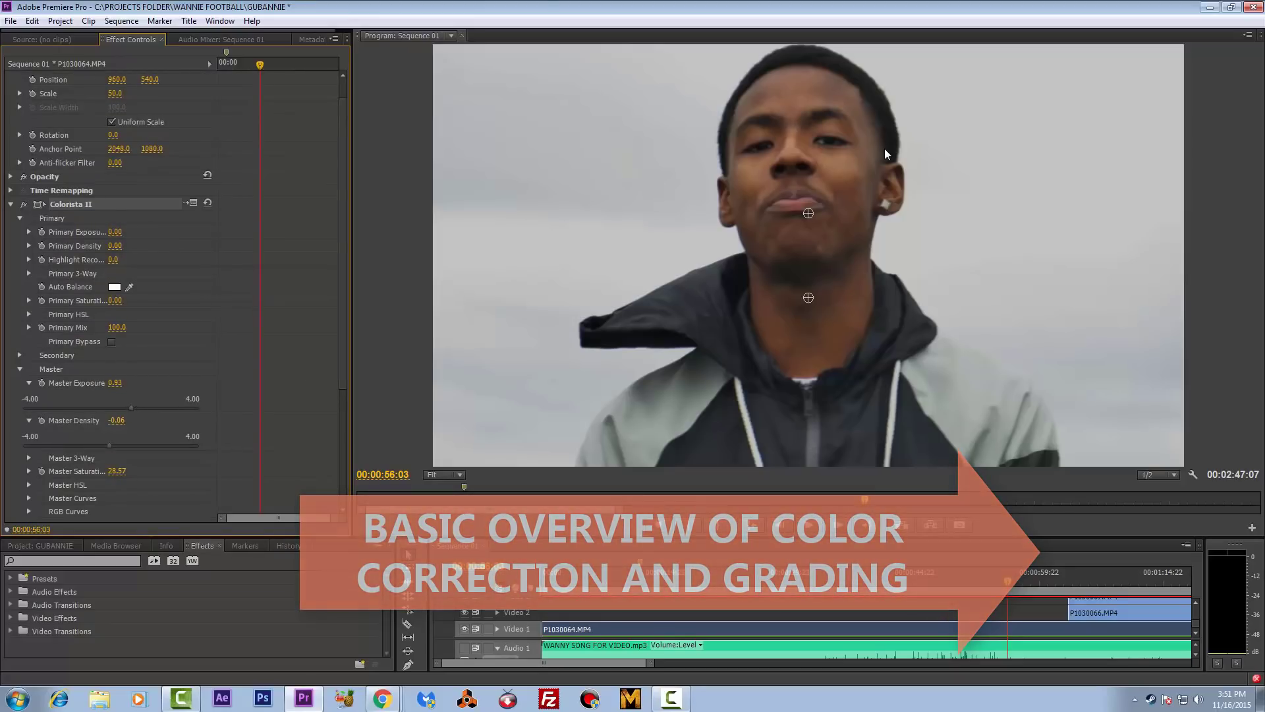
scroll(166, 357, down, 3)
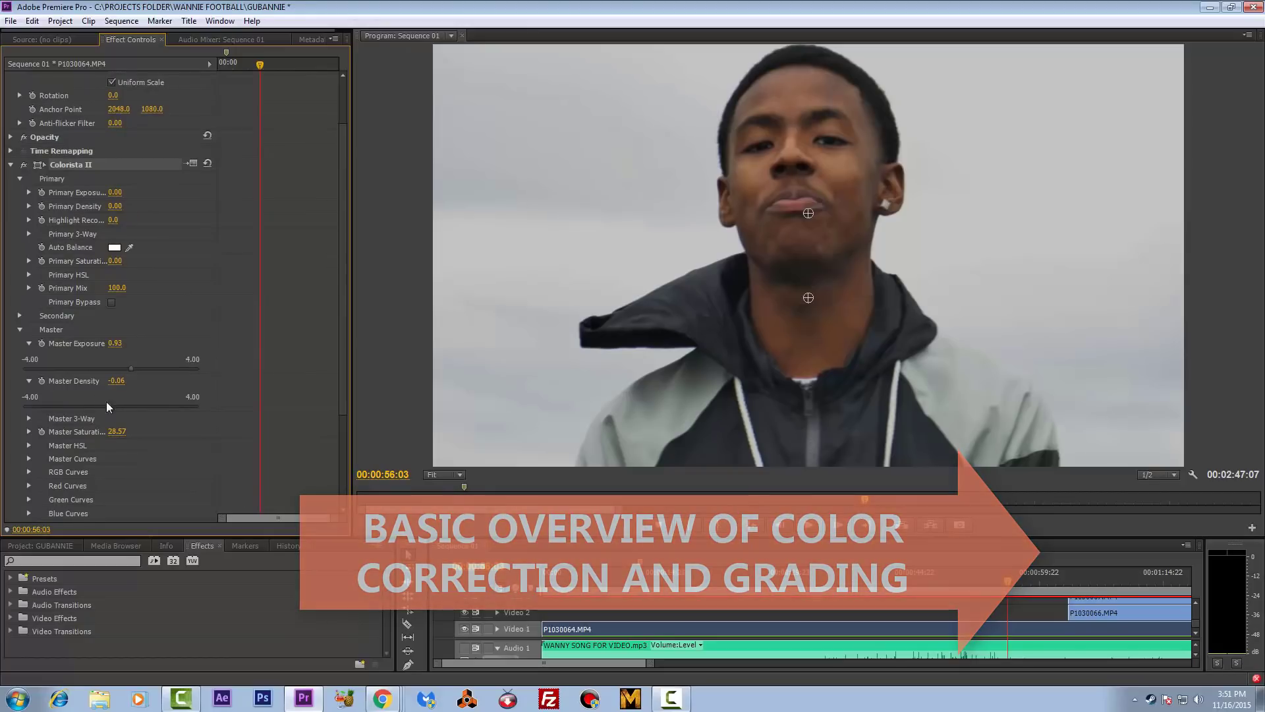
scroll(107, 407, down, 3)
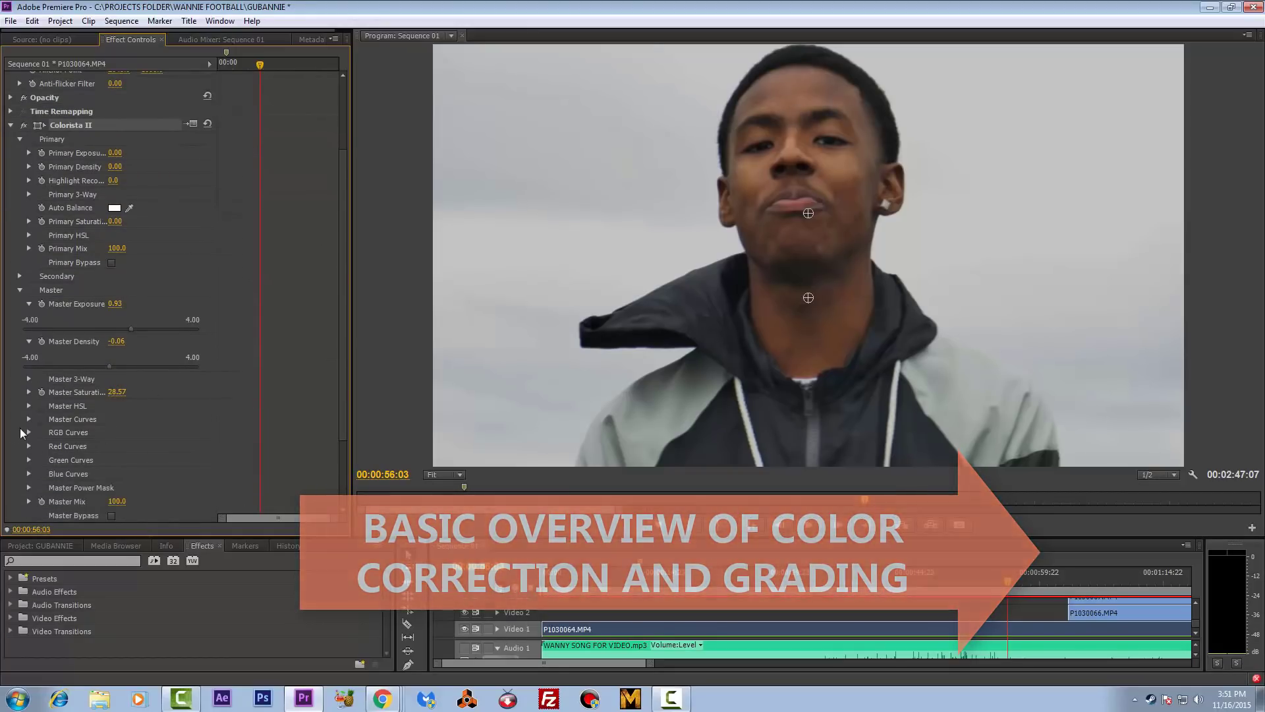
click(28, 392)
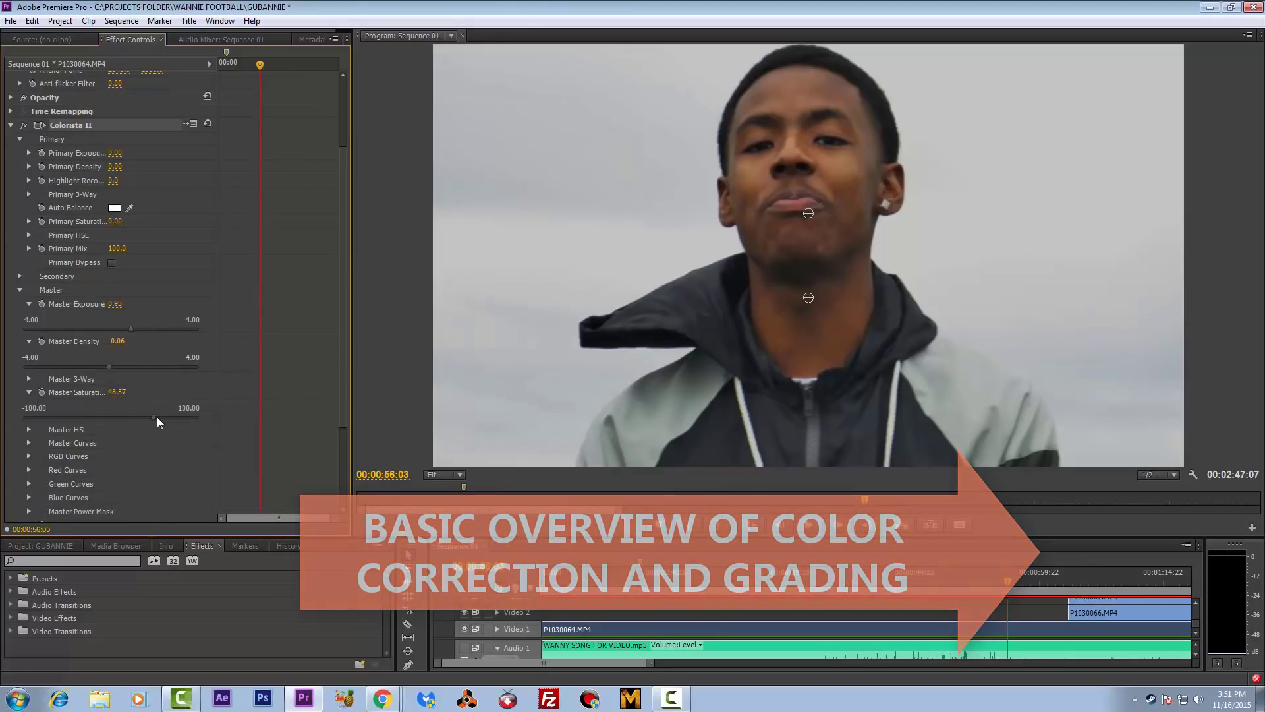
click(80, 418)
Expand Colorista II's Master Curves and RGB Curves and set RGB Contrast to 1.18.
click(28, 442)
scroll(115, 417, down, 5)
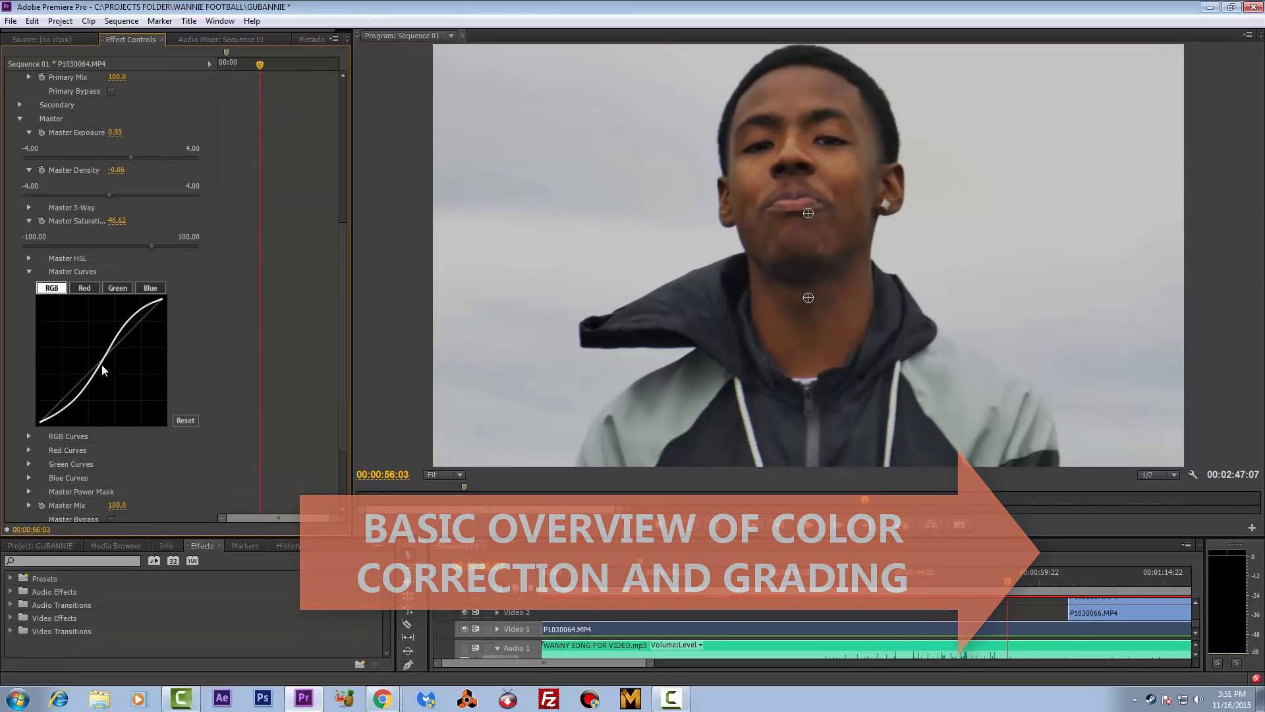
click(29, 436)
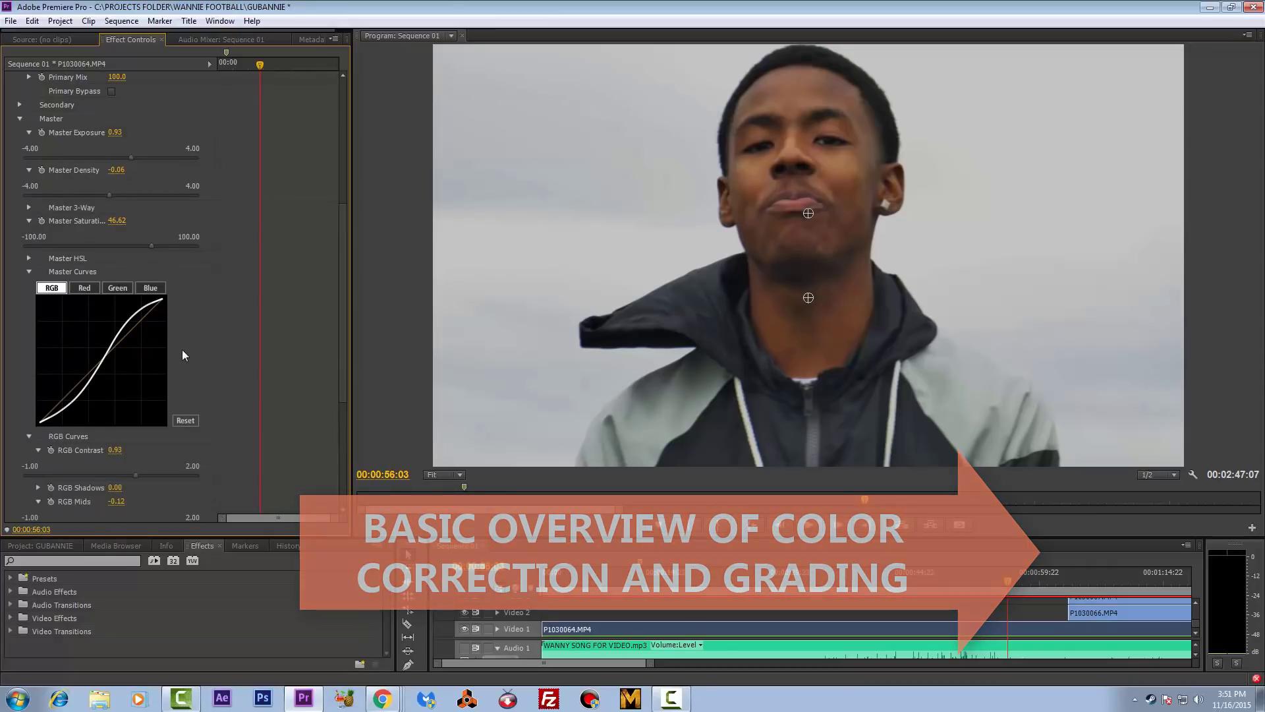
scroll(172, 365, down, 2)
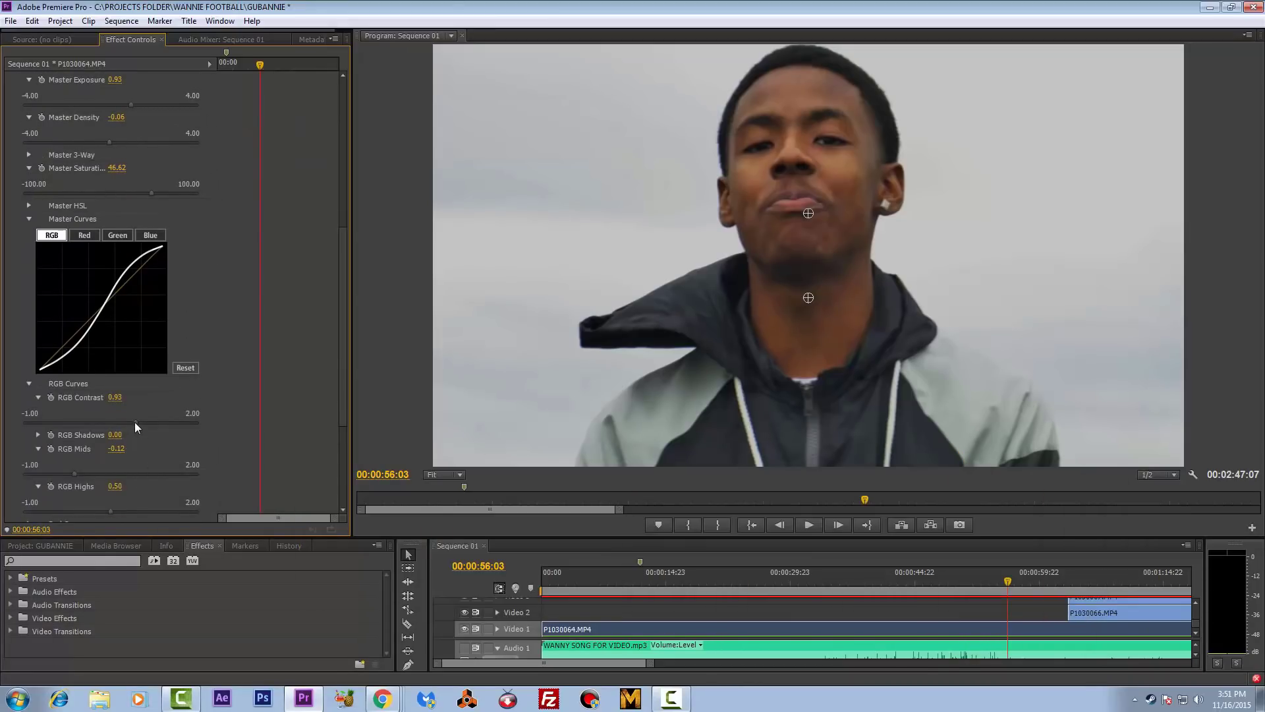
mouse_move(135, 422)
mouse_down()
mouse_move(179, 420)
mouse_move(150, 419)
mouse_up()
Check the grade at 00:00:35:19 and 00:00:31:03 and collapse the Colorista II settings.
click(840, 583)
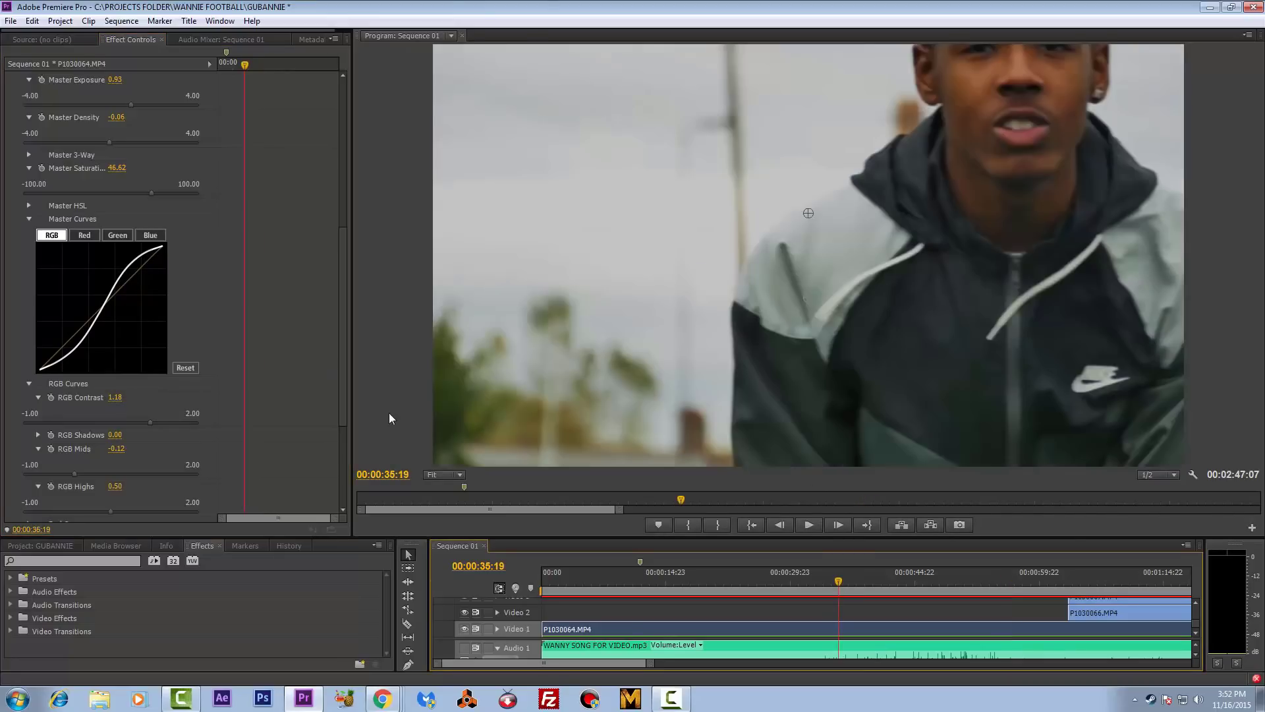
click(800, 576)
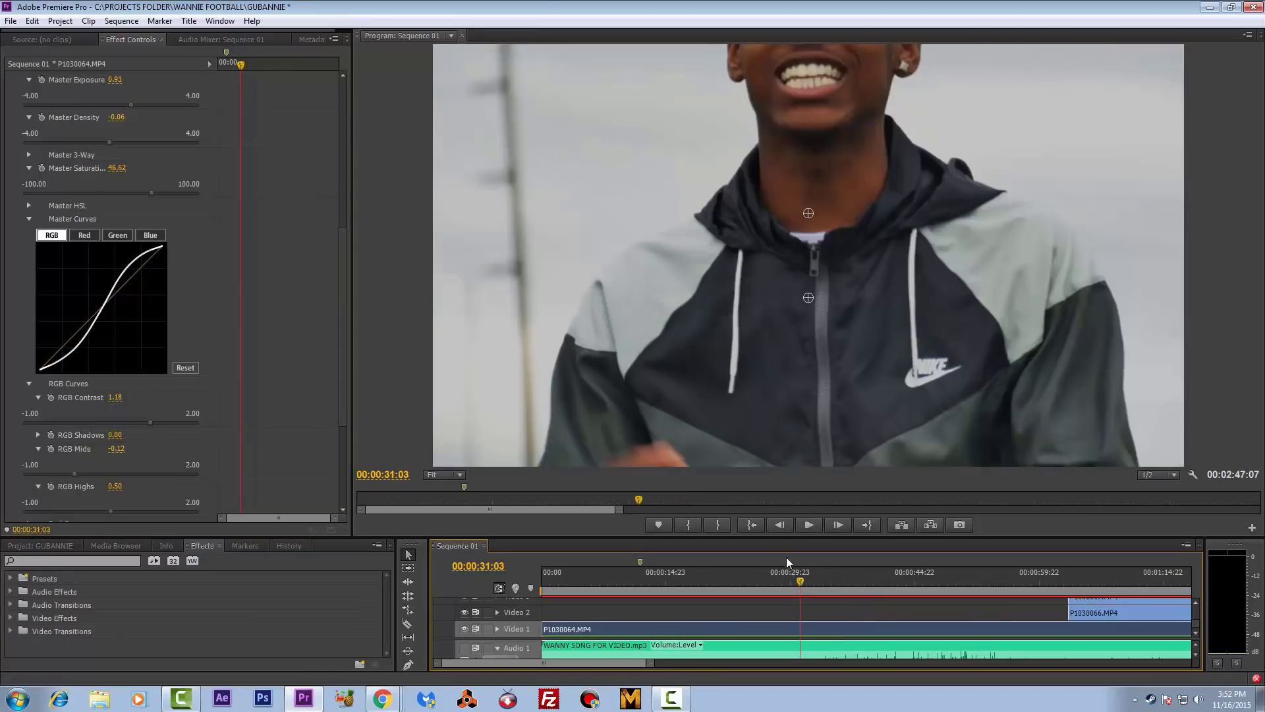
click(29, 219)
click(29, 232)
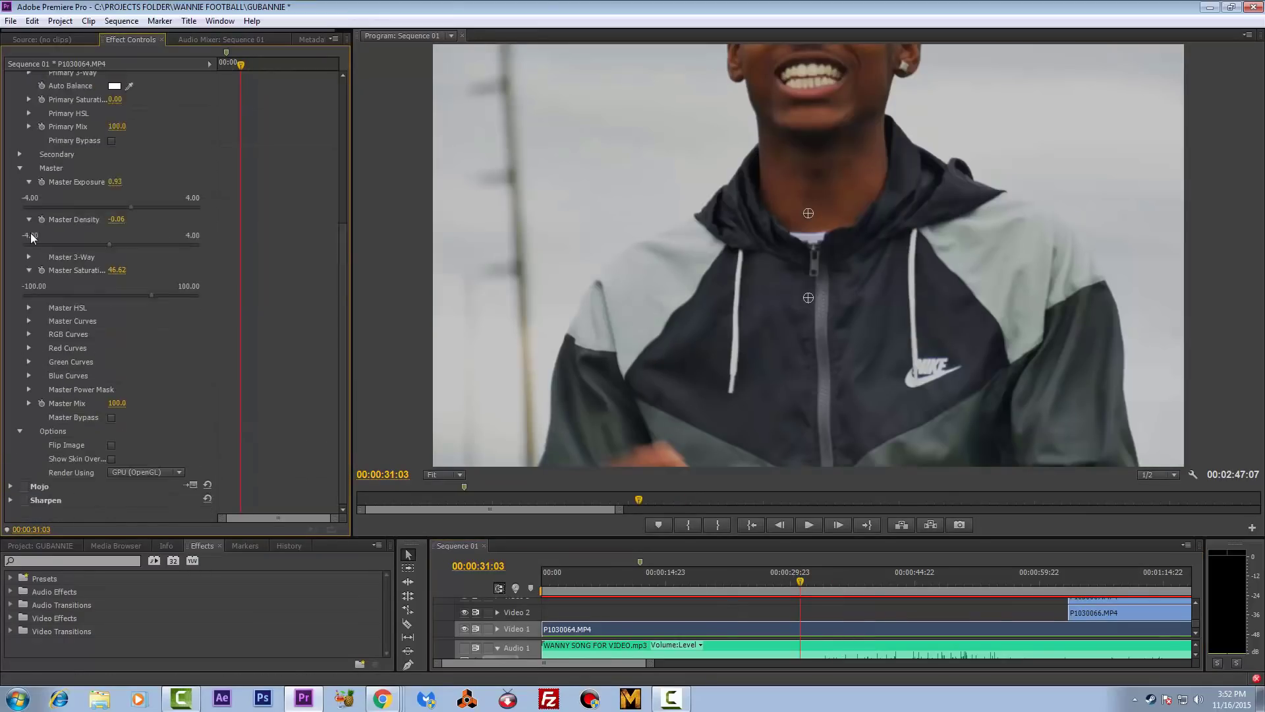
scroll(34, 196, up, 5)
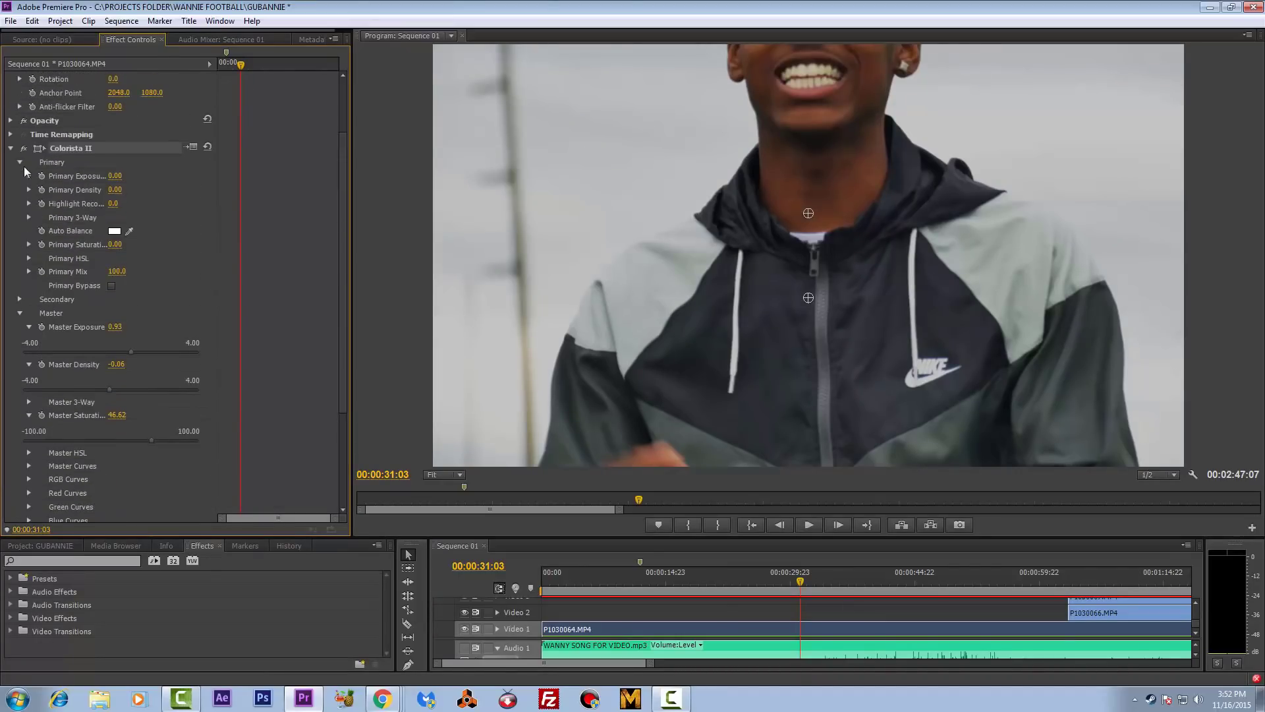
click(11, 150)
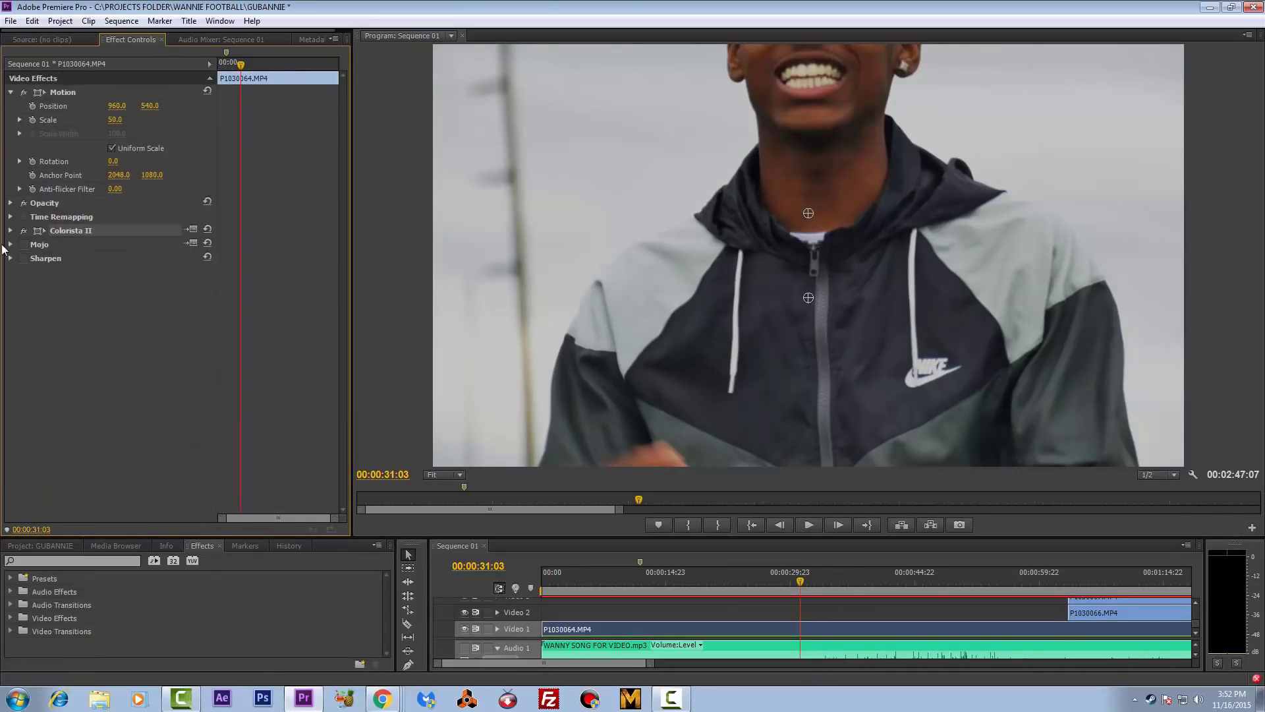
Enable Mojo, compare the clip with and without it at 00:00:50:14, and enable Sharpen with its settings expanded.
click(23, 244)
click(903, 577)
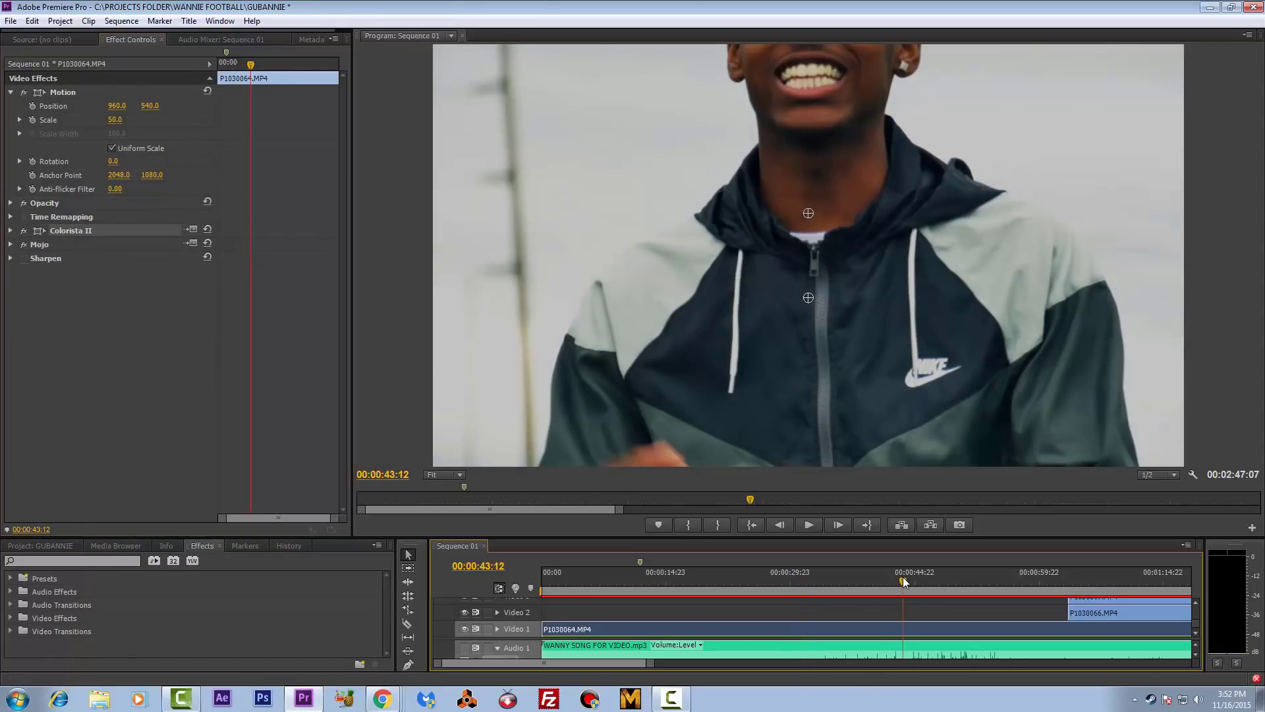
click(962, 583)
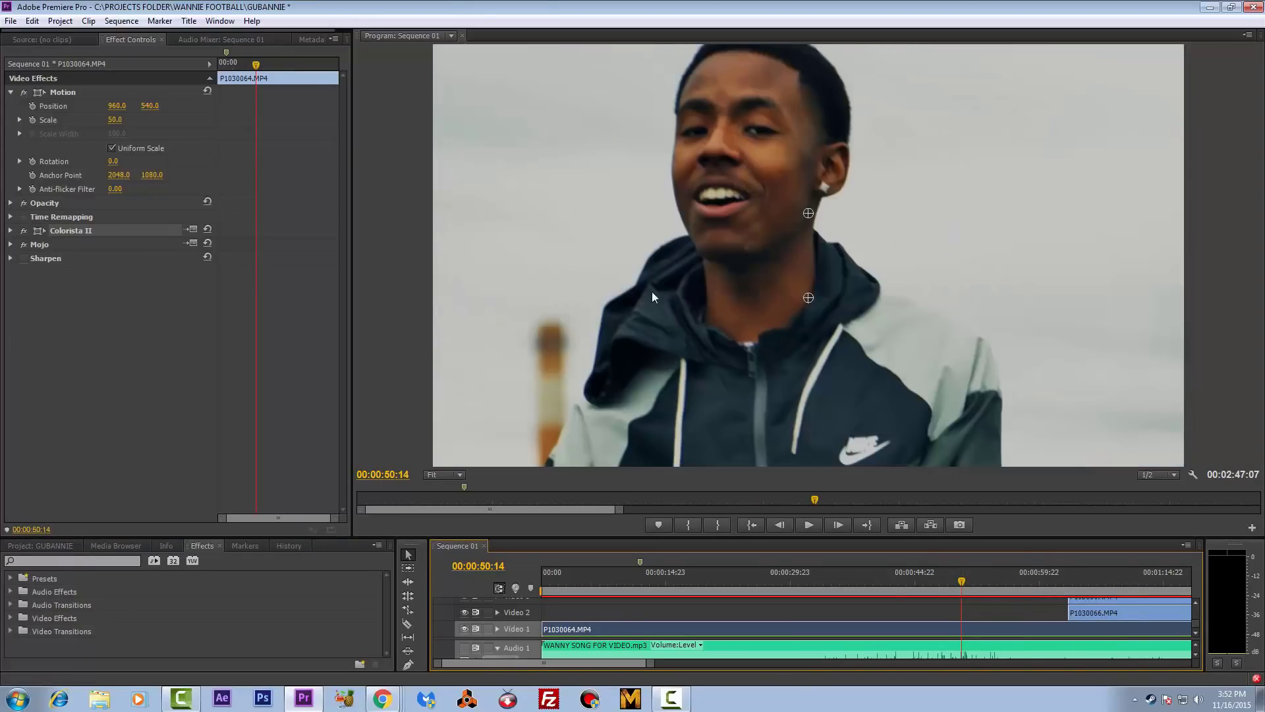
click(25, 245)
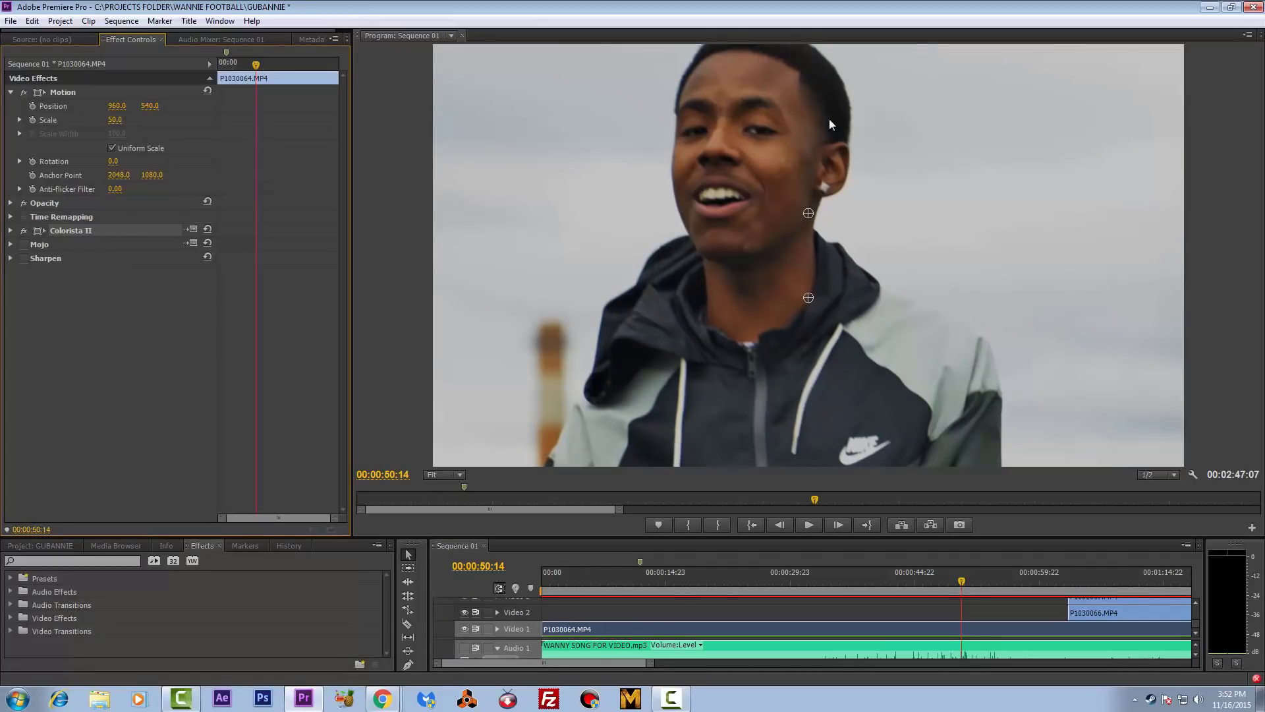
click(23, 244)
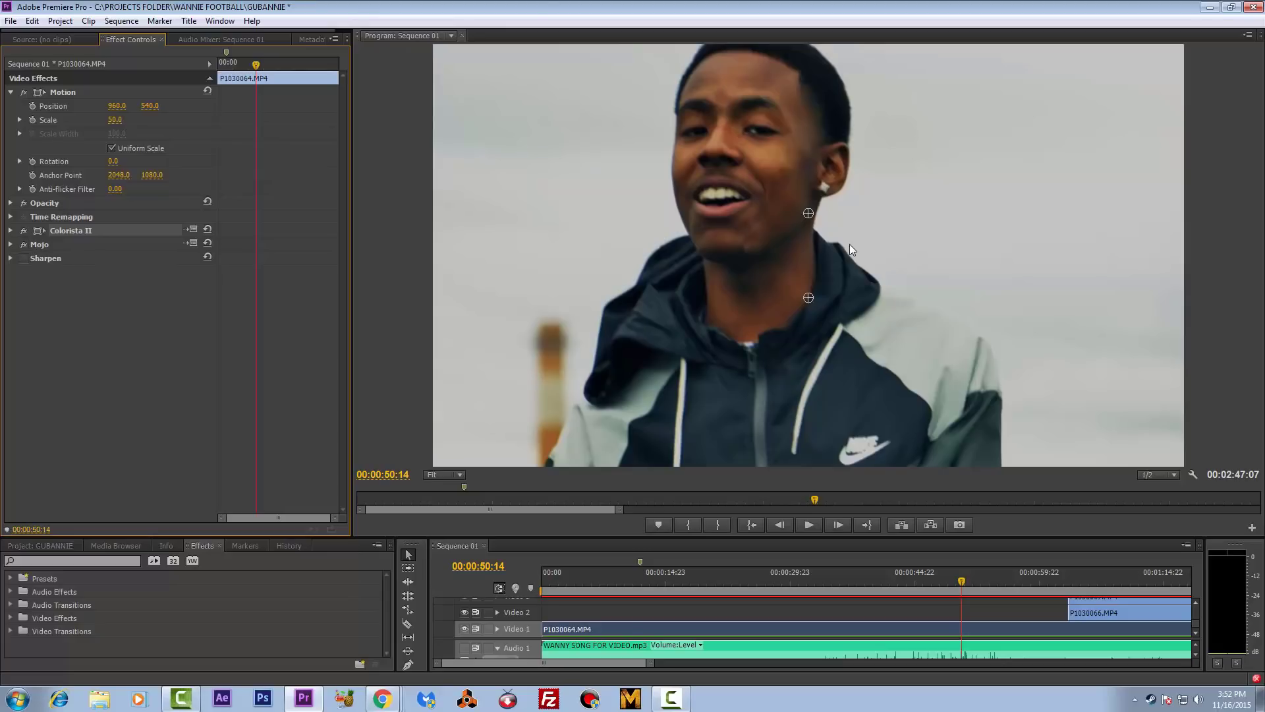
click(11, 258)
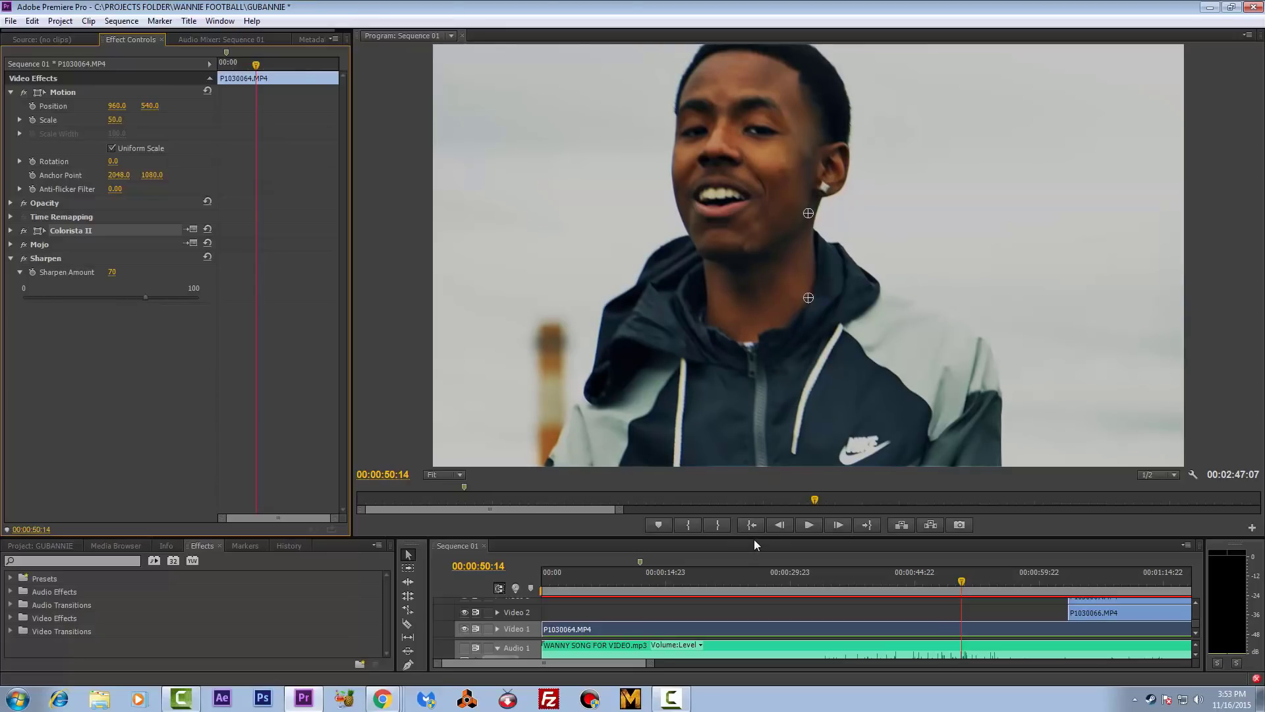
Enlarge the timeline area, unmute Audio 1 and play back the graded Video 1 clip with the song.
drag(755, 539, 755, 382)
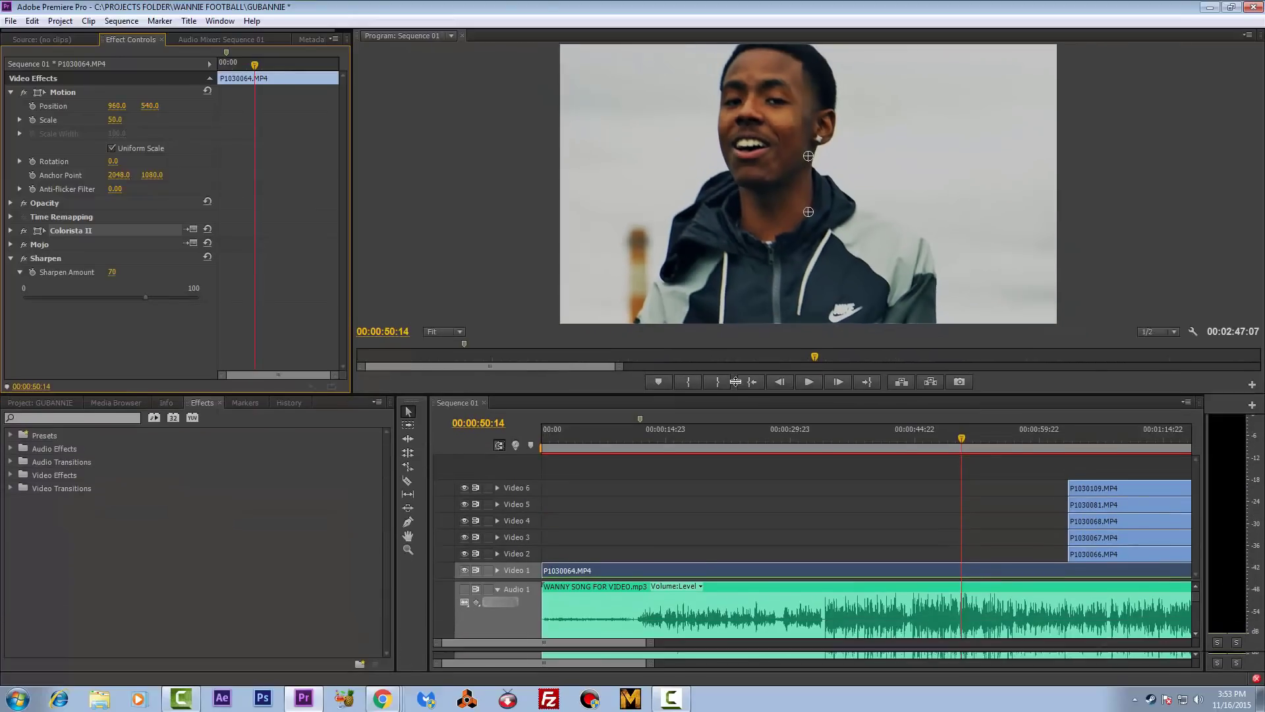
click(641, 420)
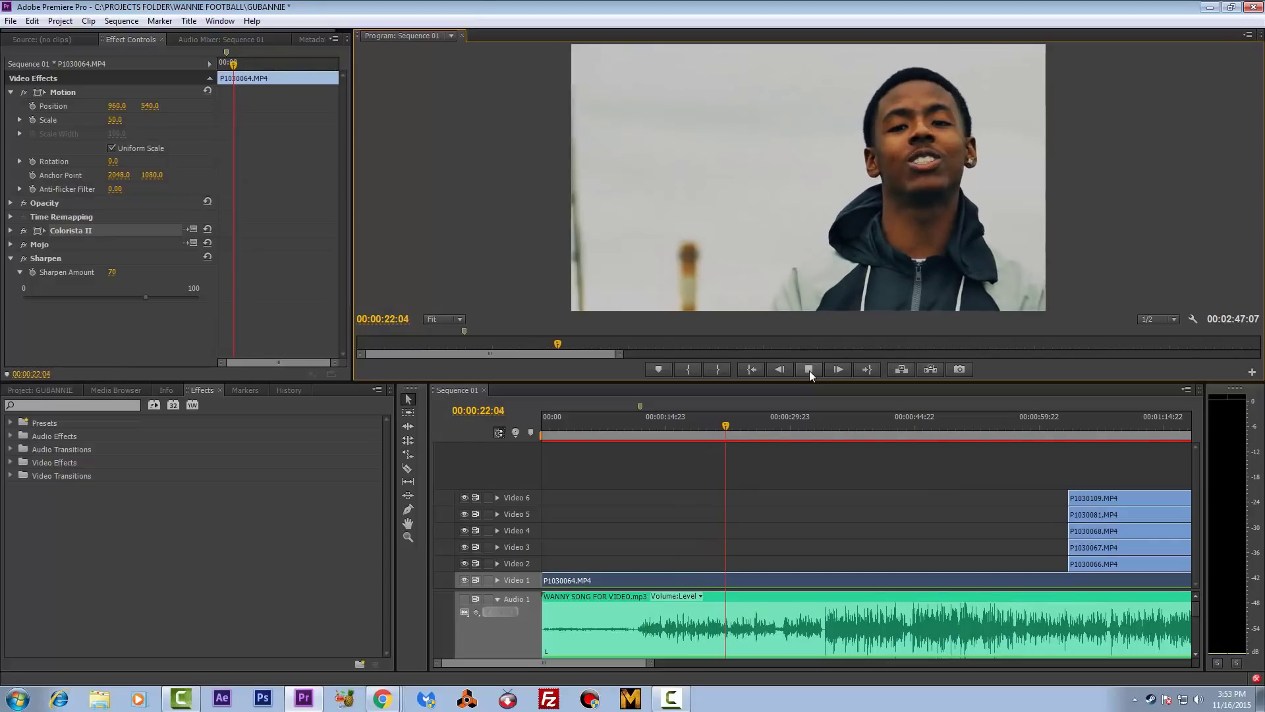
click(464, 599)
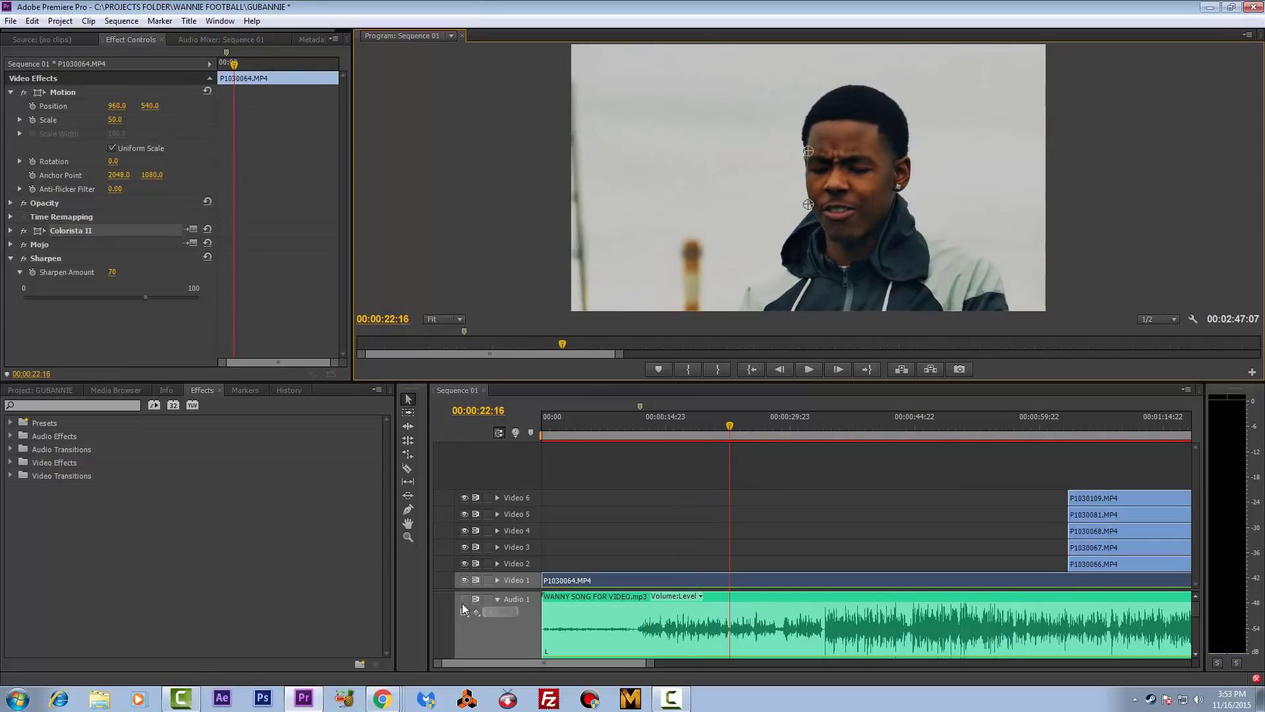
click(811, 371)
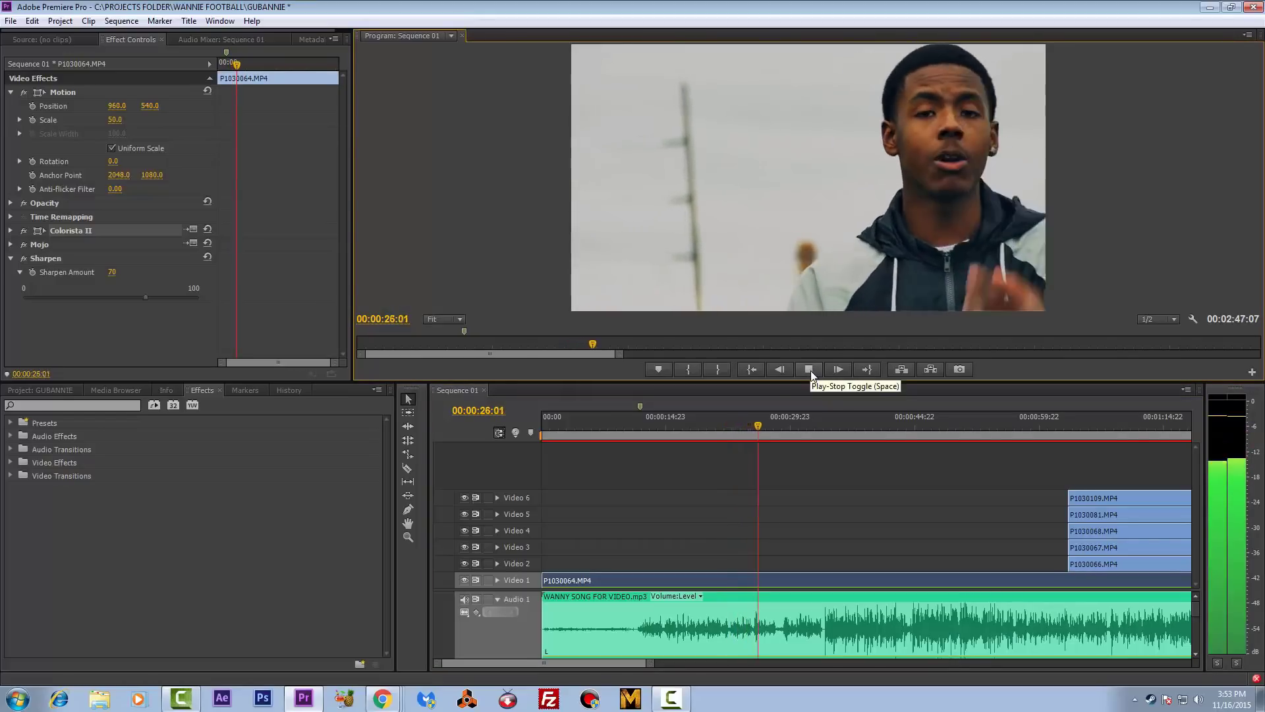
key(space)
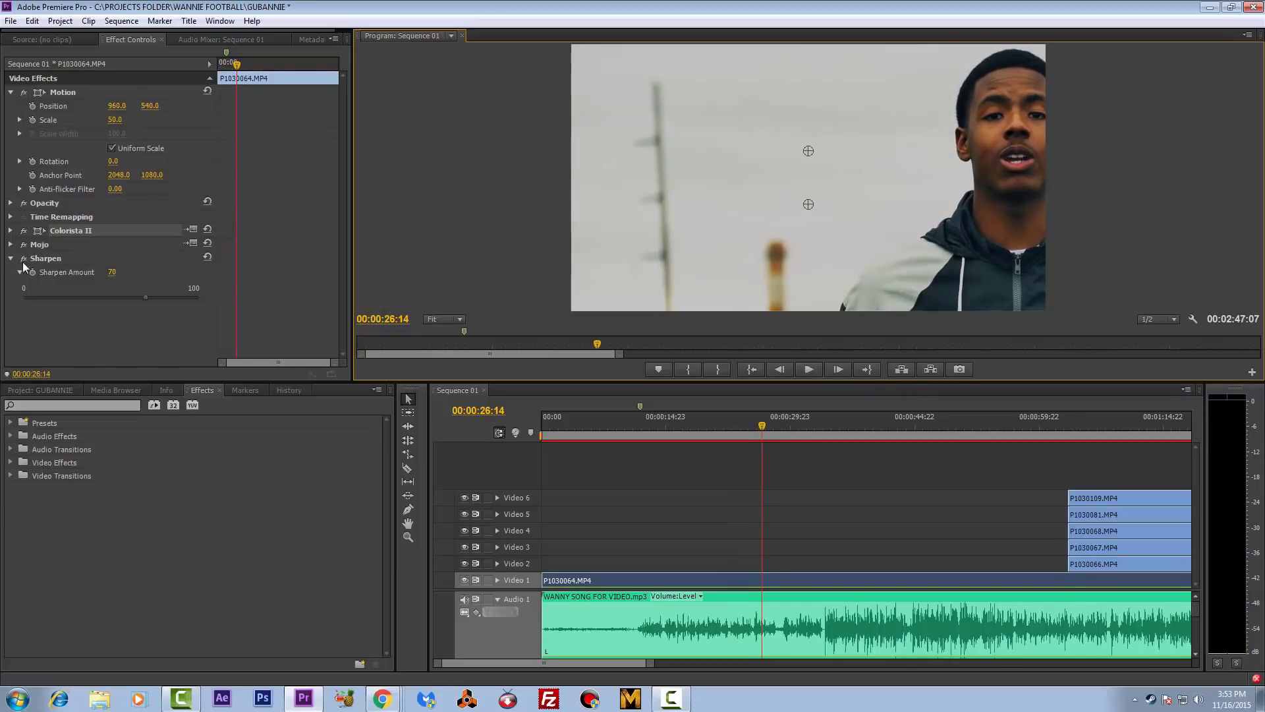
Collapse the Sharpen settings and disable Sharpen, Mojo and Colorista II on the Video 1 clip.
click(10, 258)
click(25, 258)
click(24, 245)
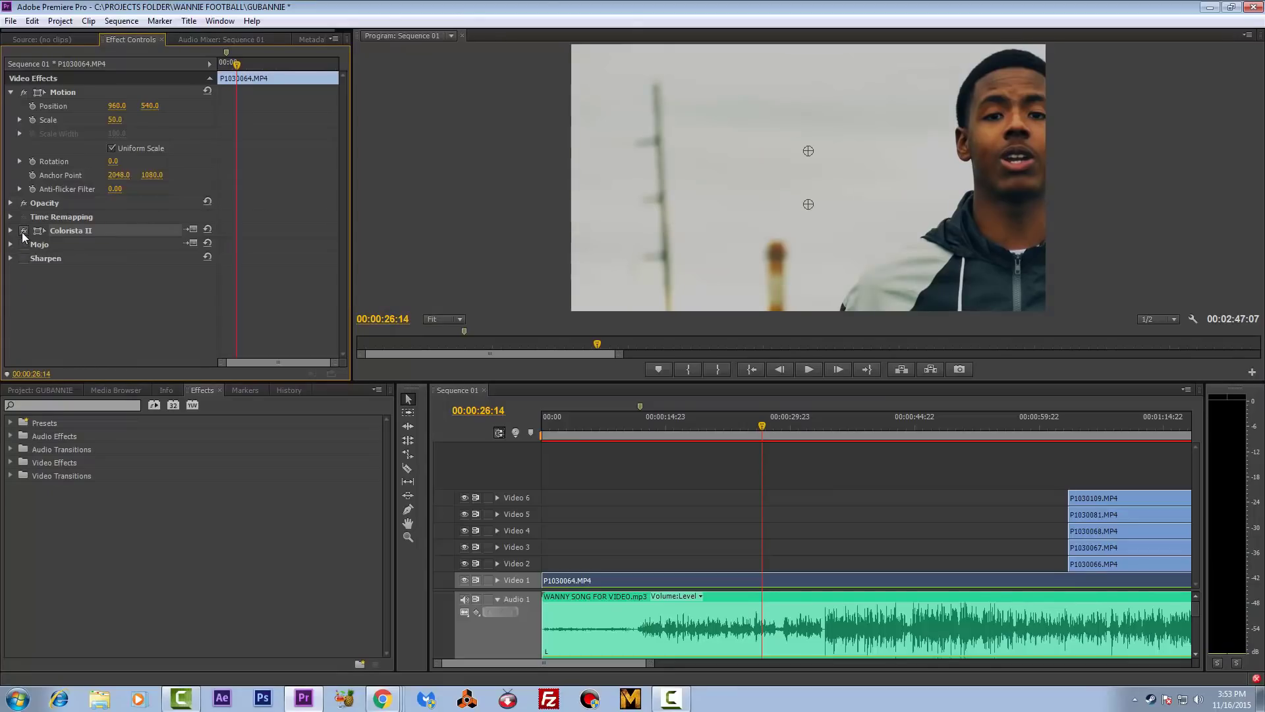
click(24, 230)
Extend the starts of the clips on Video 2 through Video 6 back to the beginning of the sequence.
drag(651, 663, 842, 663)
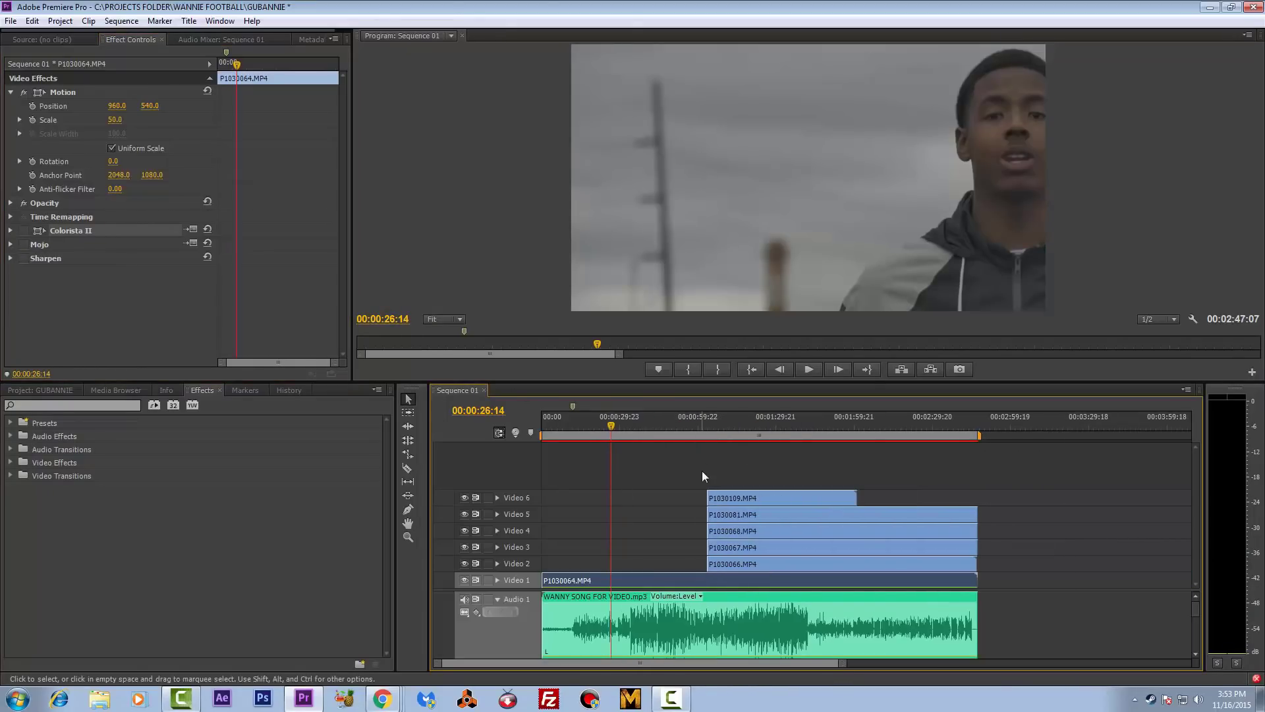
drag(692, 473, 542, 562)
drag(708, 547, 543, 547)
drag(708, 531, 542, 531)
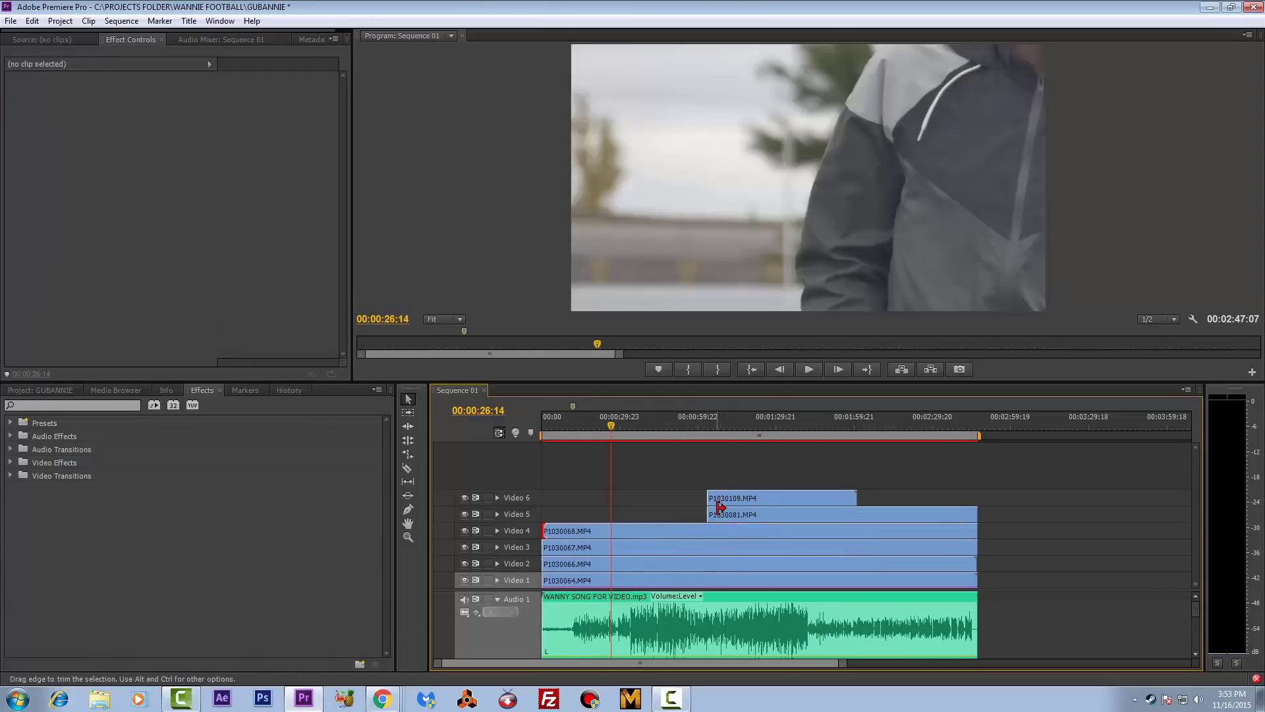
drag(709, 514, 535, 506)
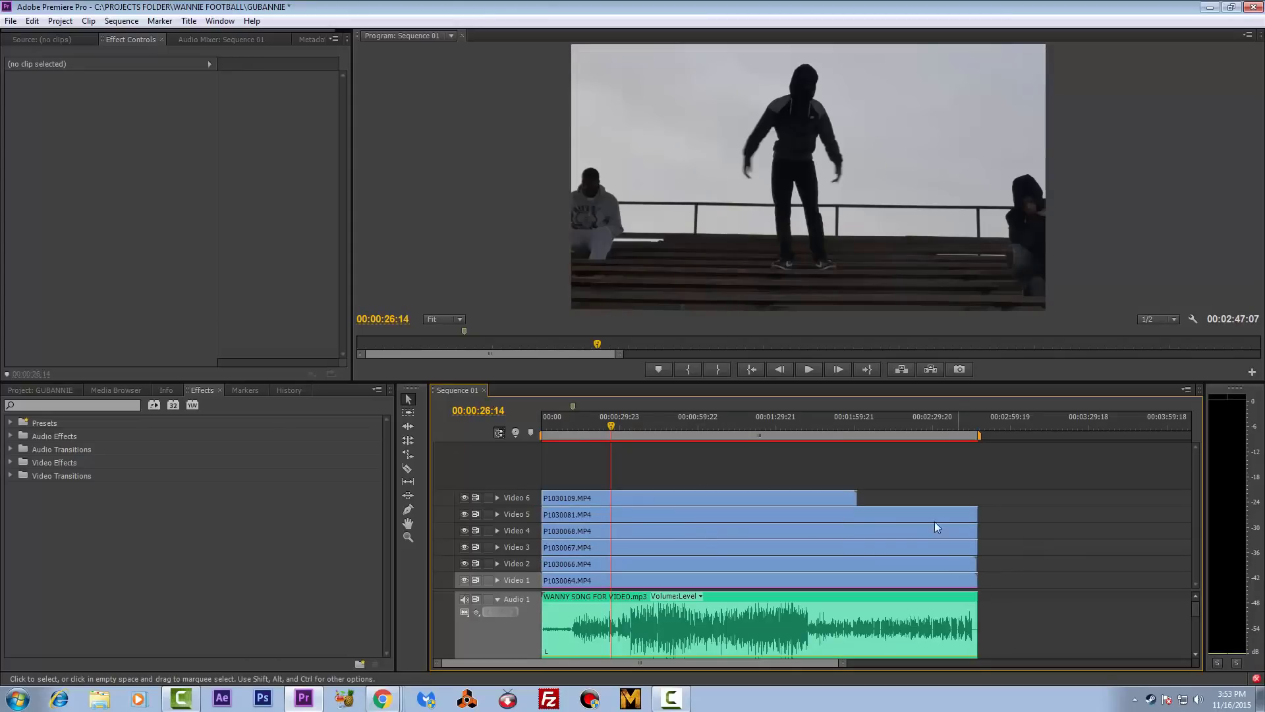
drag(867, 495, 859, 498)
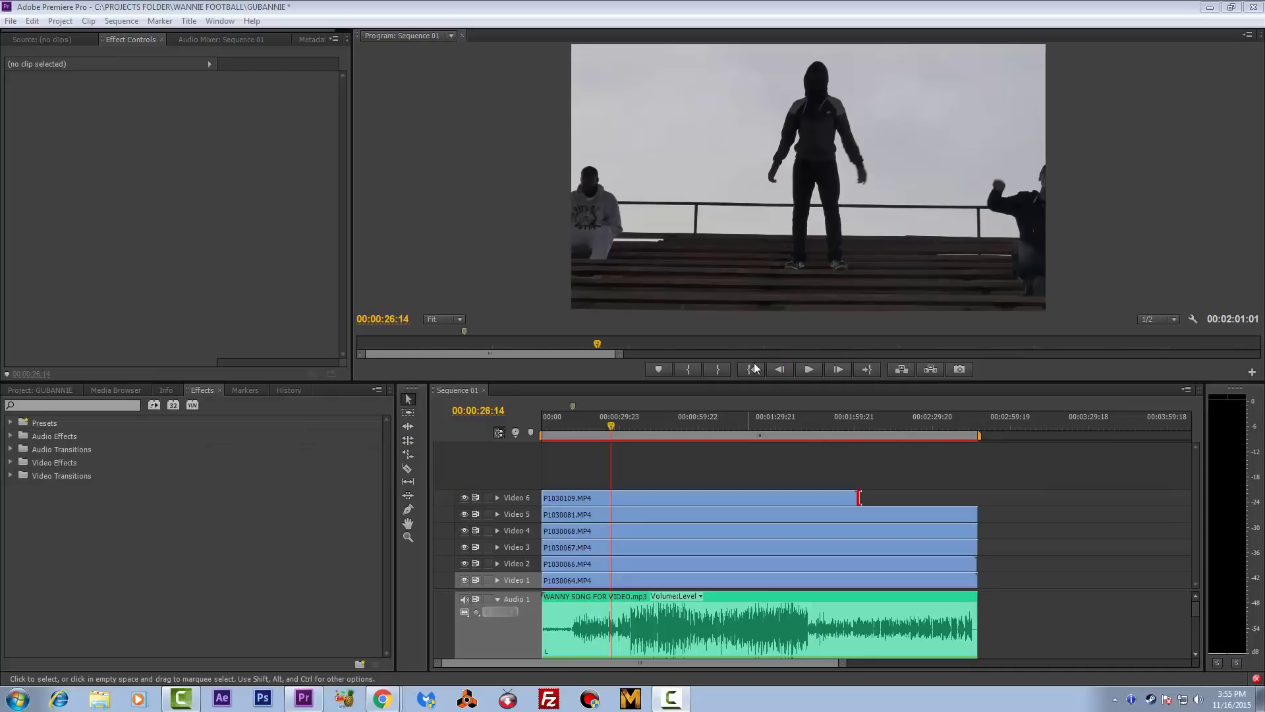
Return the playhead to the sequence start, dismiss the Windows color scheme notification and make the timeline area taller.
click(753, 370)
drag(843, 663, 741, 674)
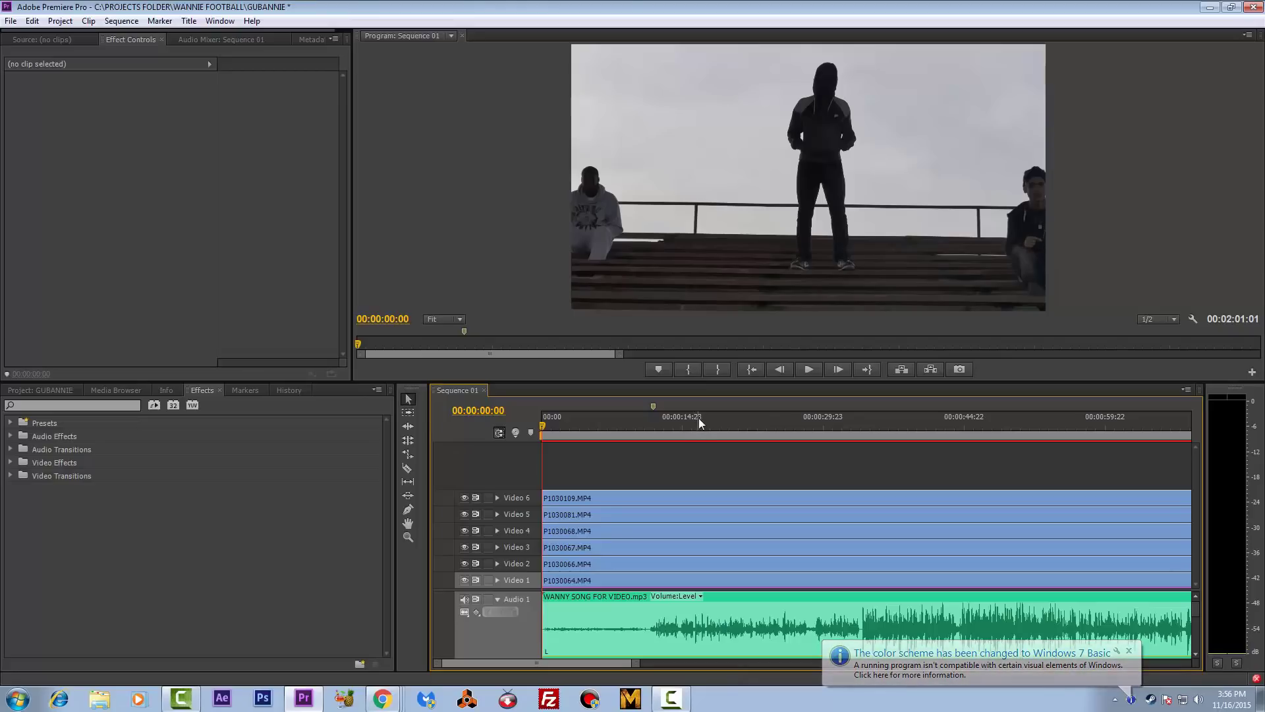
click(1129, 651)
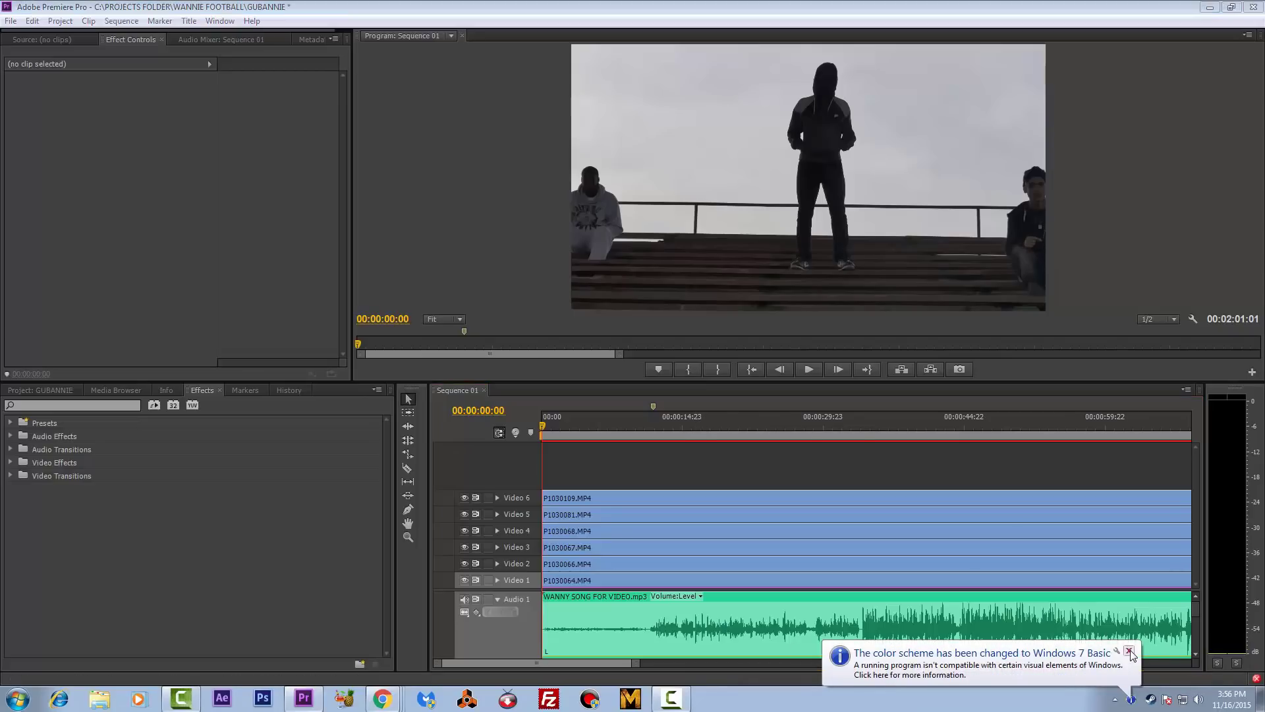
drag(634, 664, 554, 665)
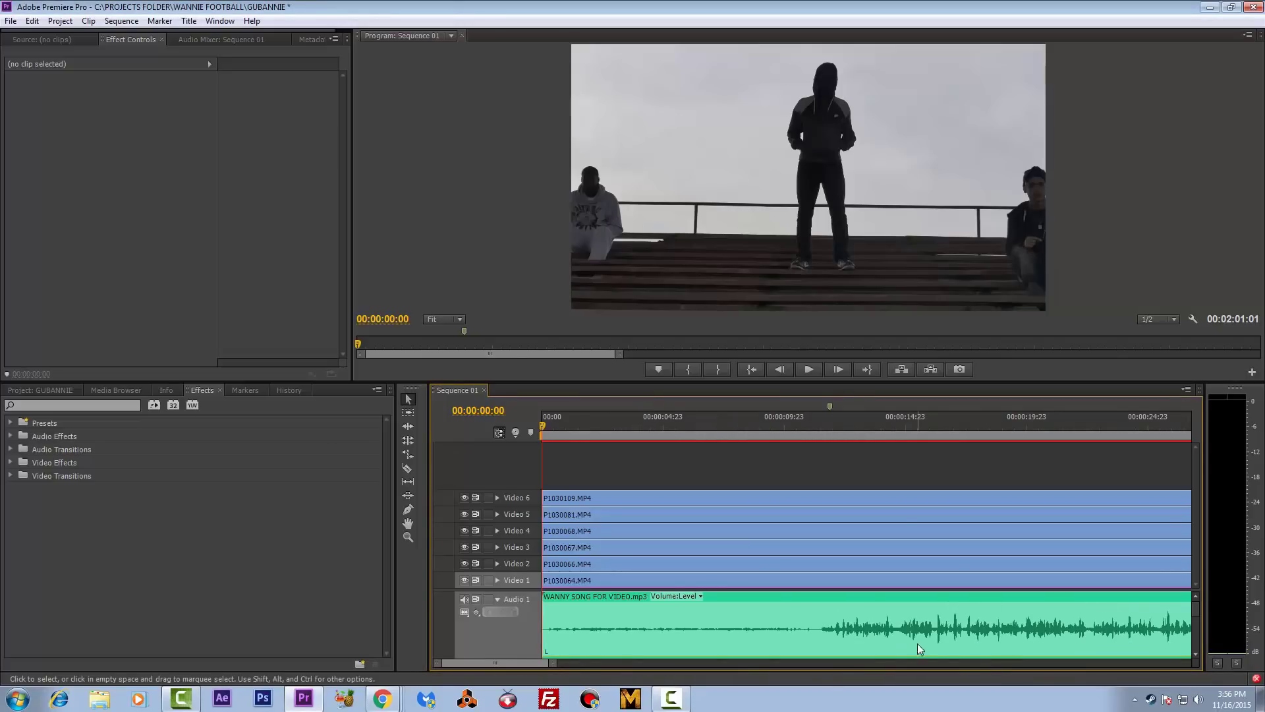
drag(881, 382, 881, 361)
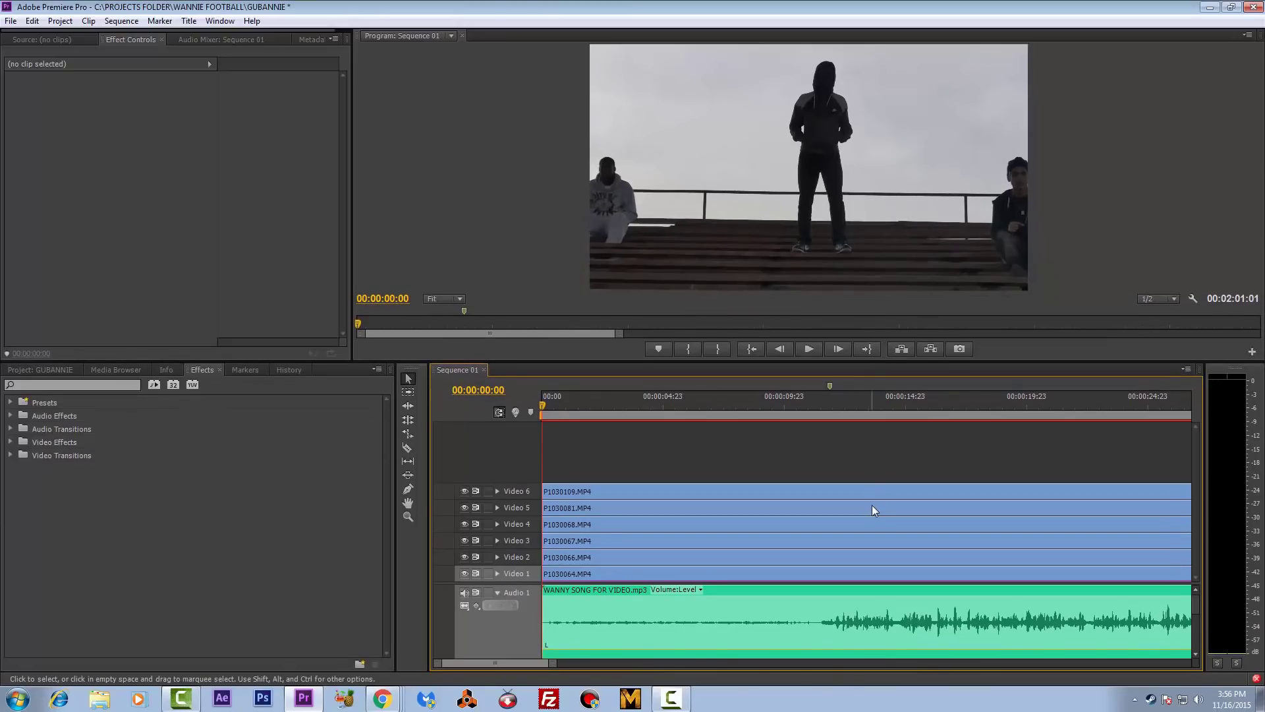
drag(552, 663, 639, 674)
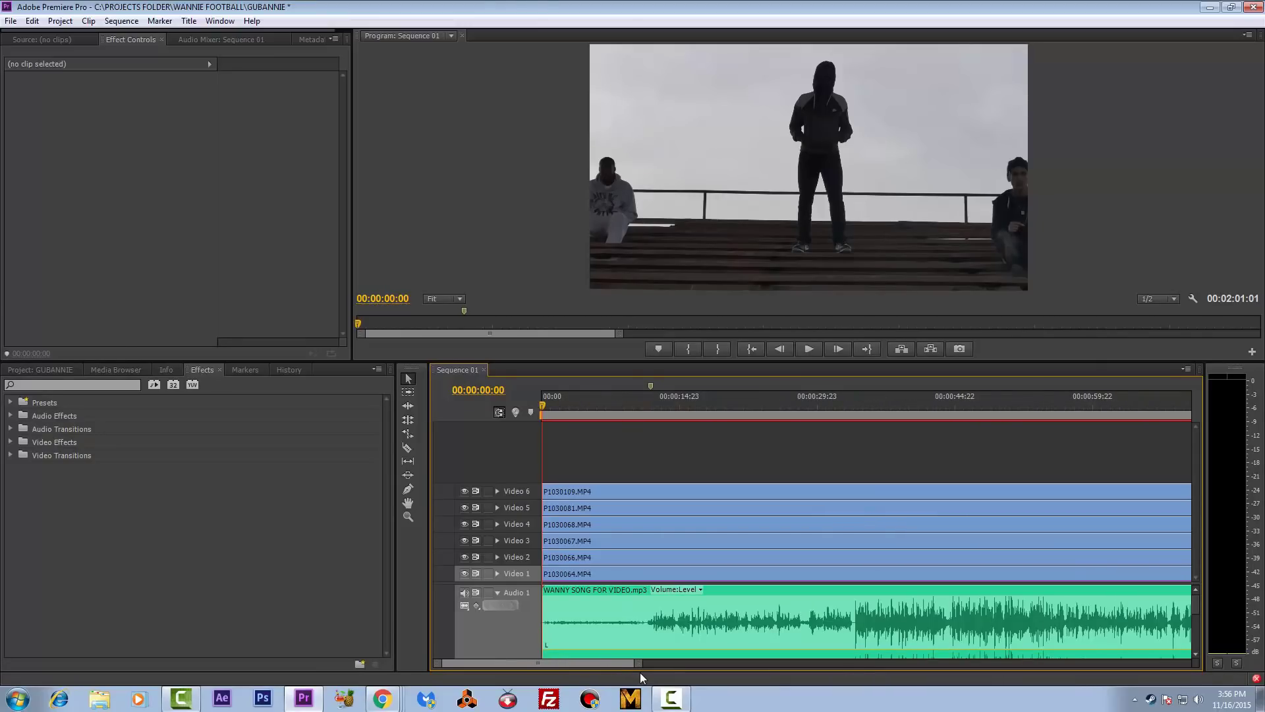
Show the GUBANNIE project's media and browse the footage thumbnails.
click(62, 369)
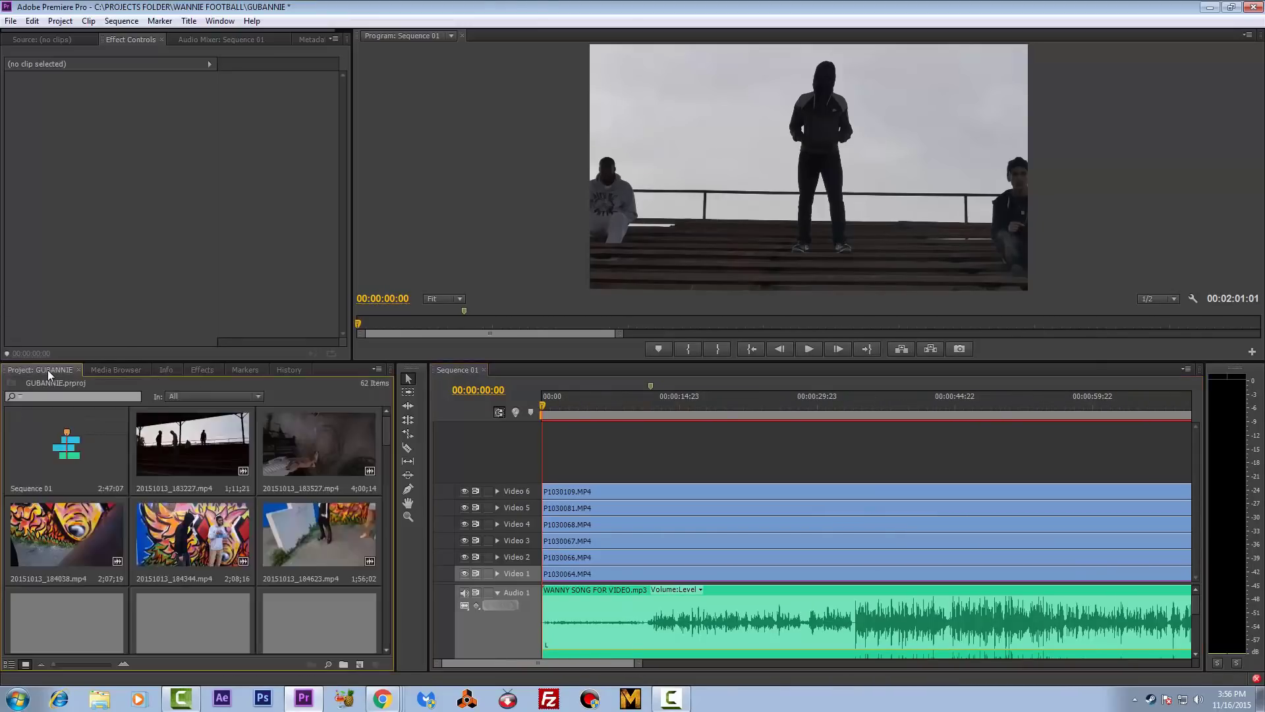
scroll(387, 427, down, 5)
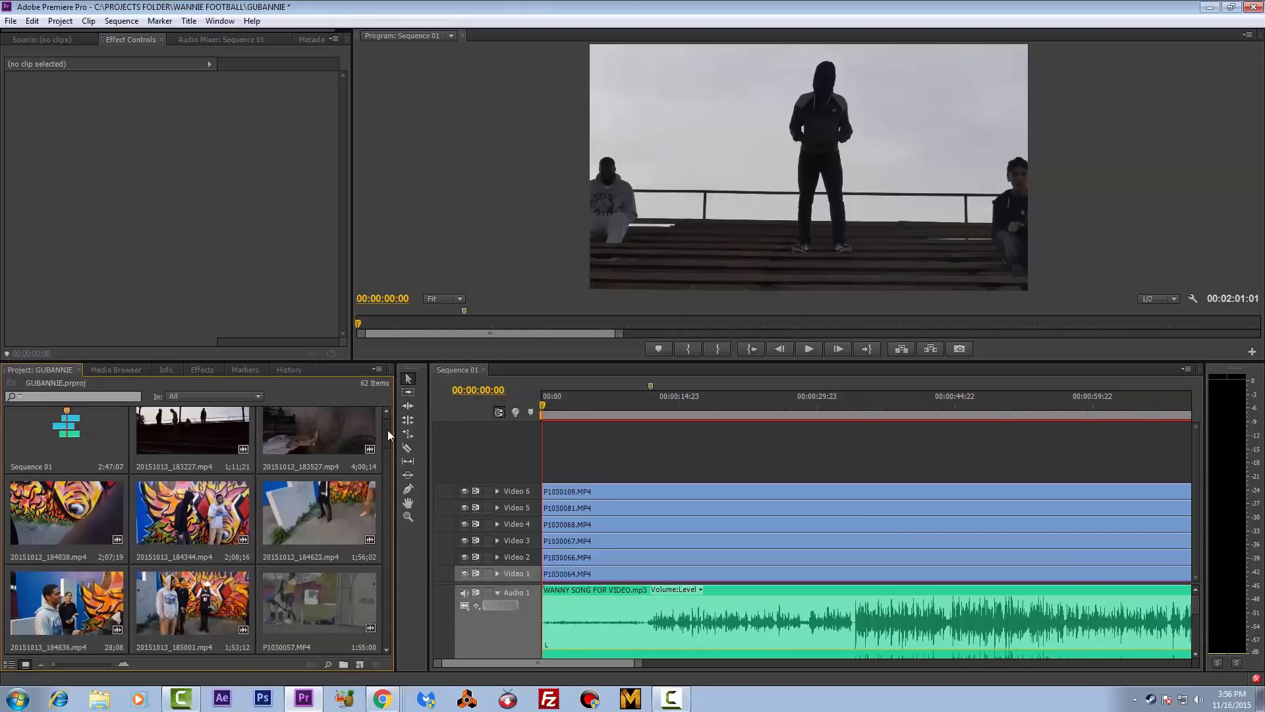
drag(386, 447, 385, 420)
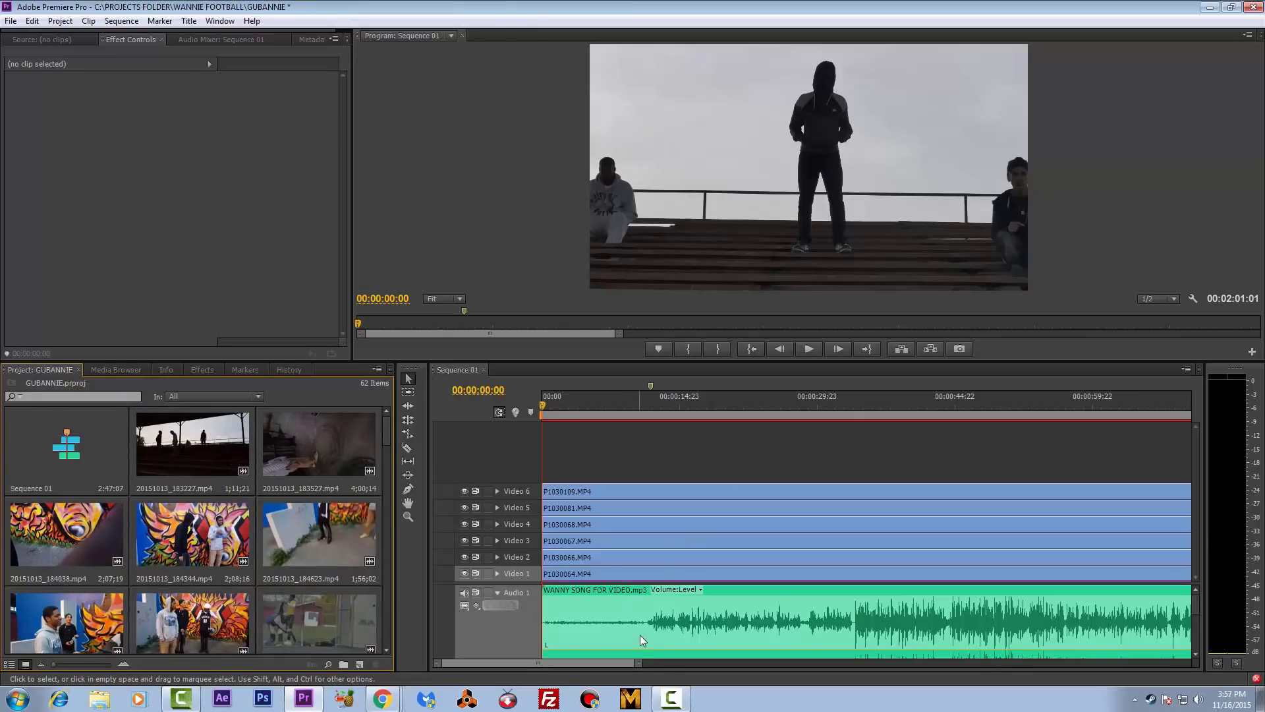
Play the sequence from its start to 00:00:36:14, return the playhead to the beginning and enlarge the timeline area.
click(811, 348)
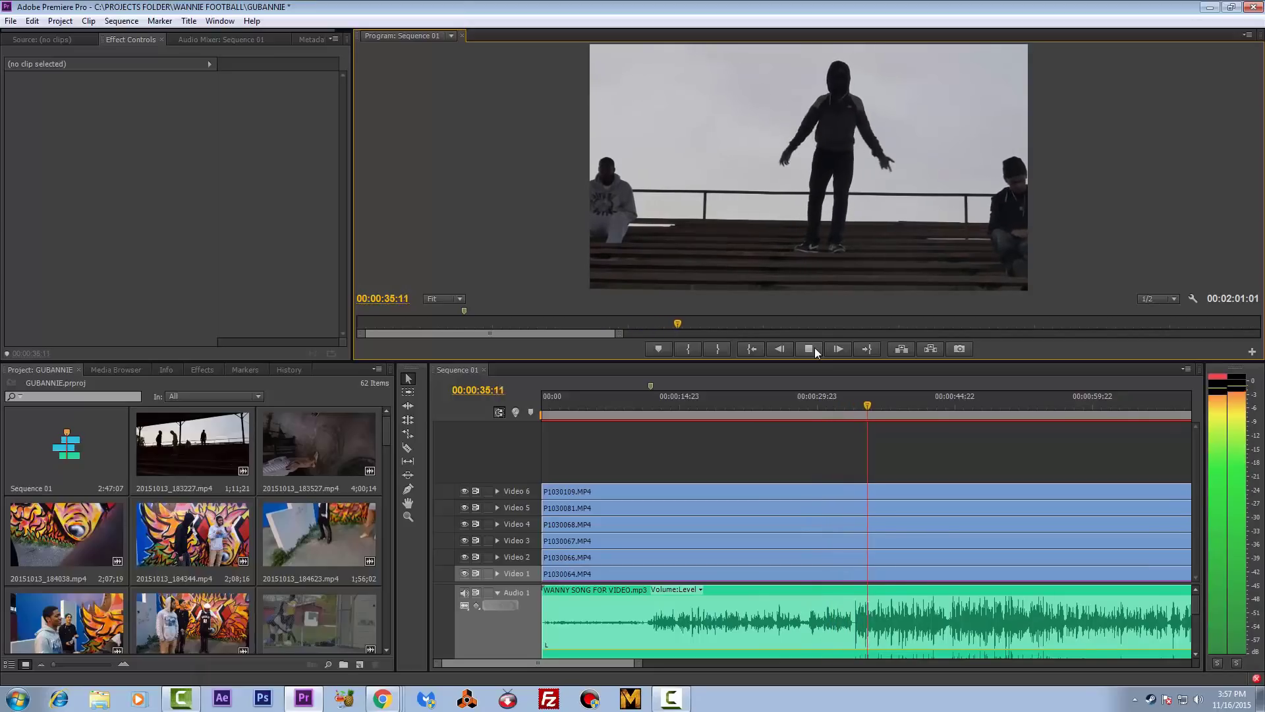
click(814, 346)
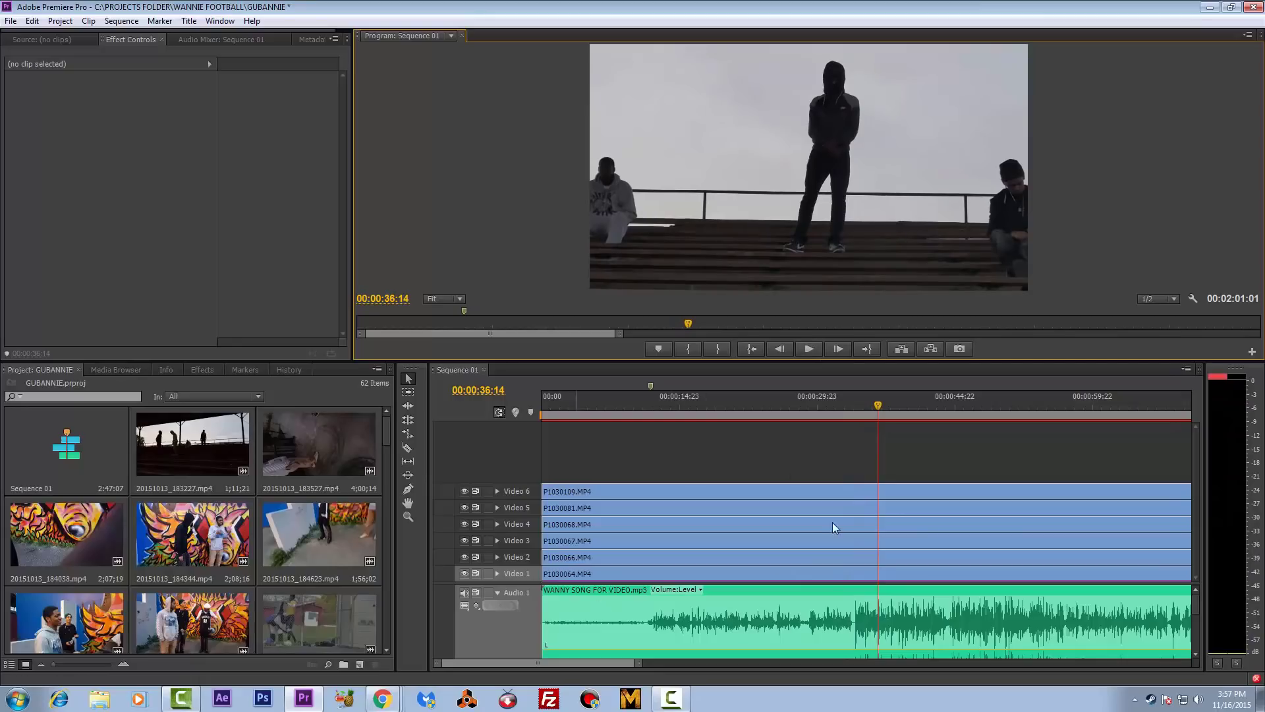
click(752, 349)
mouse_move(654, 341)
mouse_down()
mouse_move(832, 354)
mouse_move(774, 326)
mouse_up()
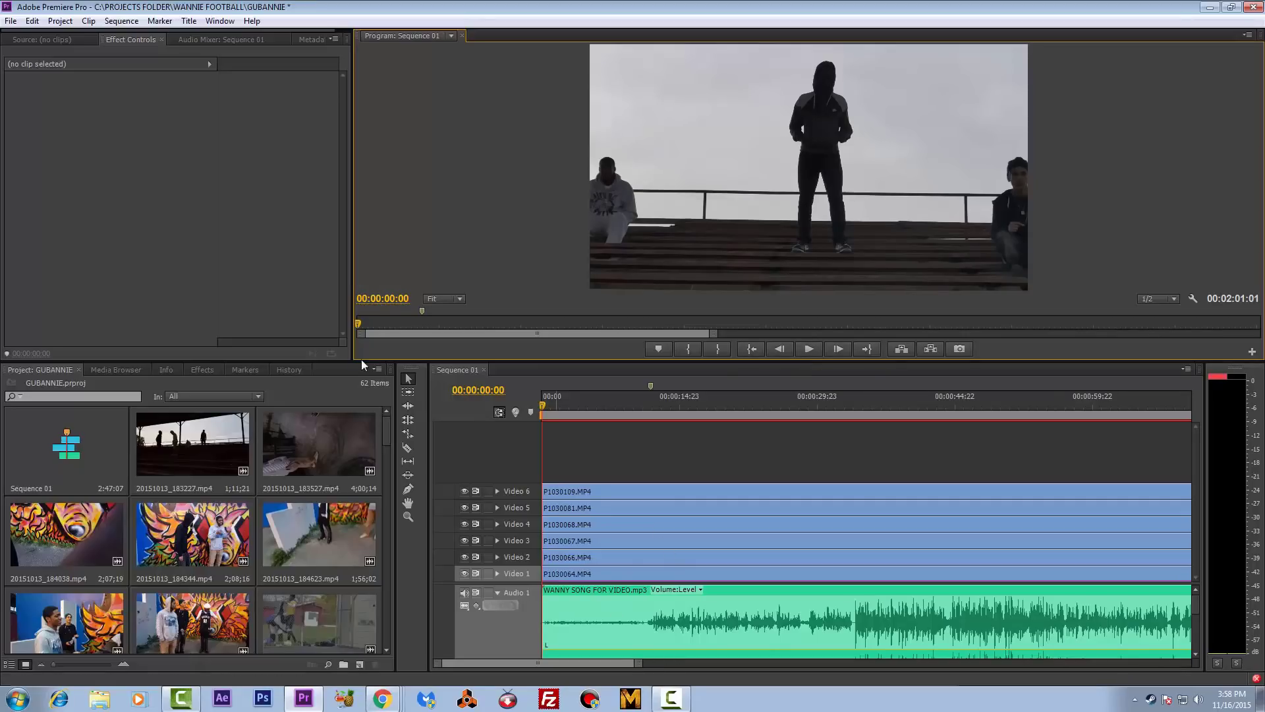
drag(359, 364, 359, 330)
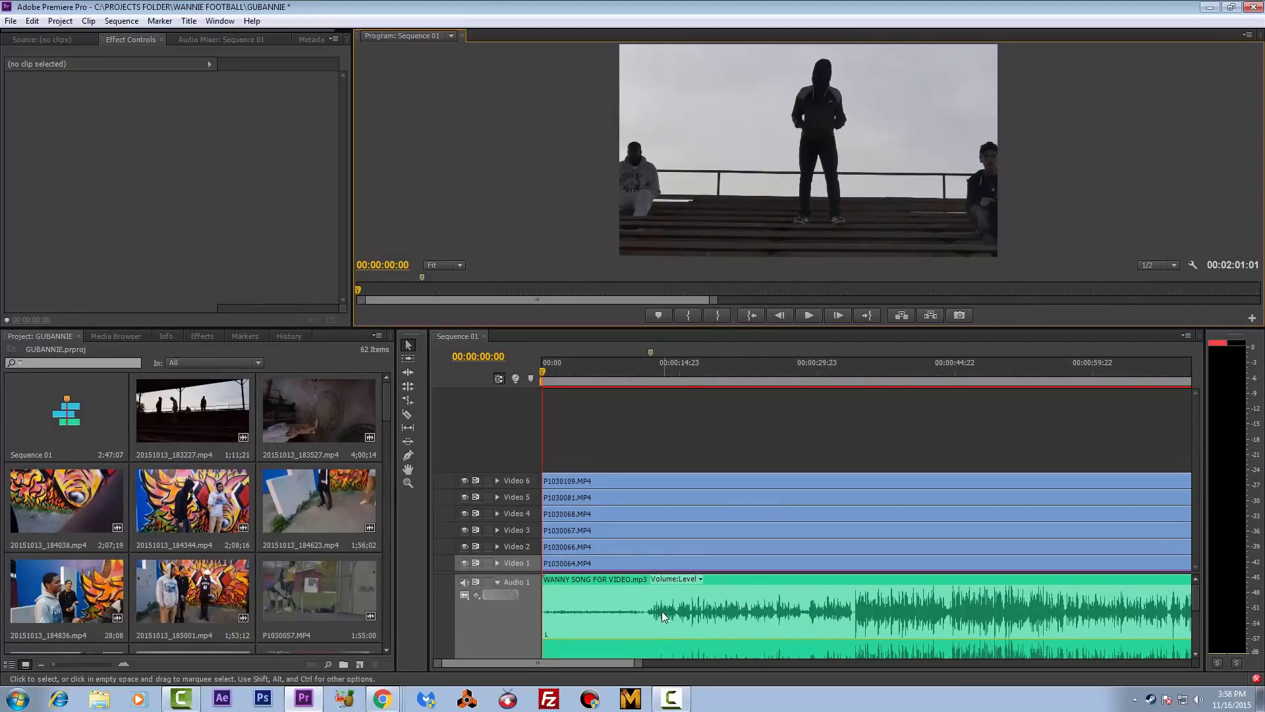
Place the playhead at 00:00:11:08 and browse the project footage as far as P1030063.MP4.
click(647, 370)
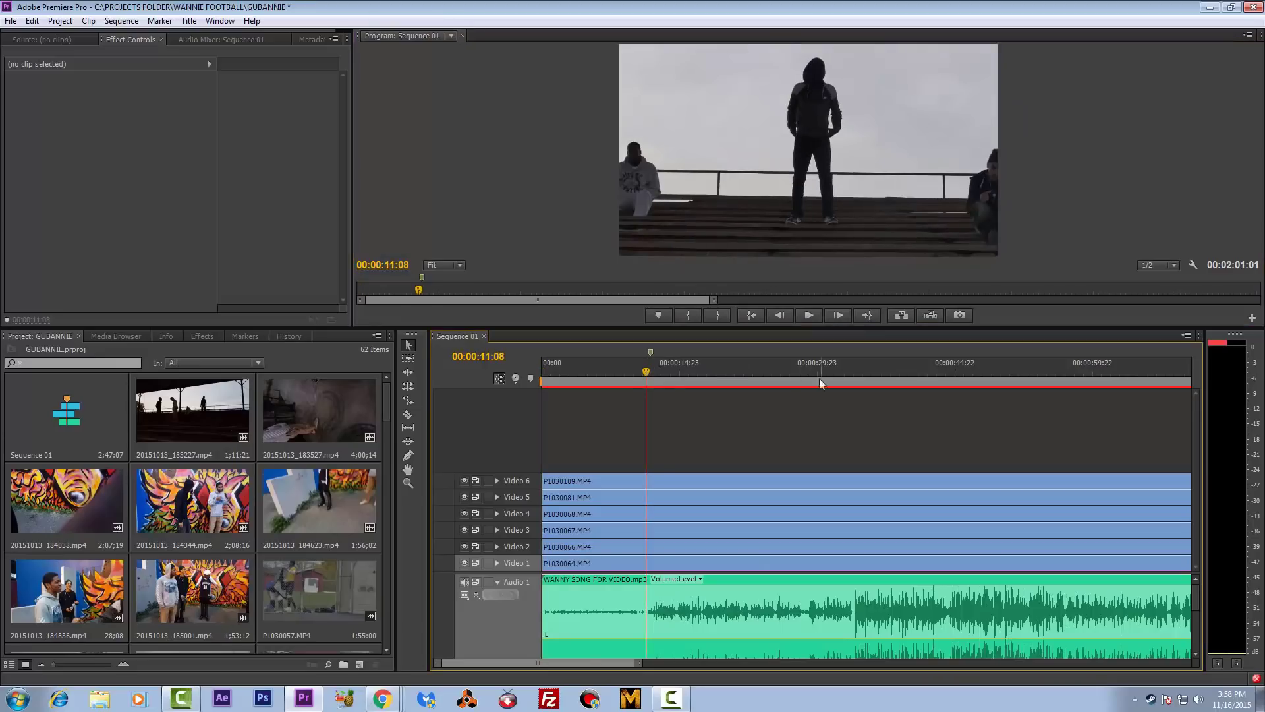
drag(638, 662, 733, 663)
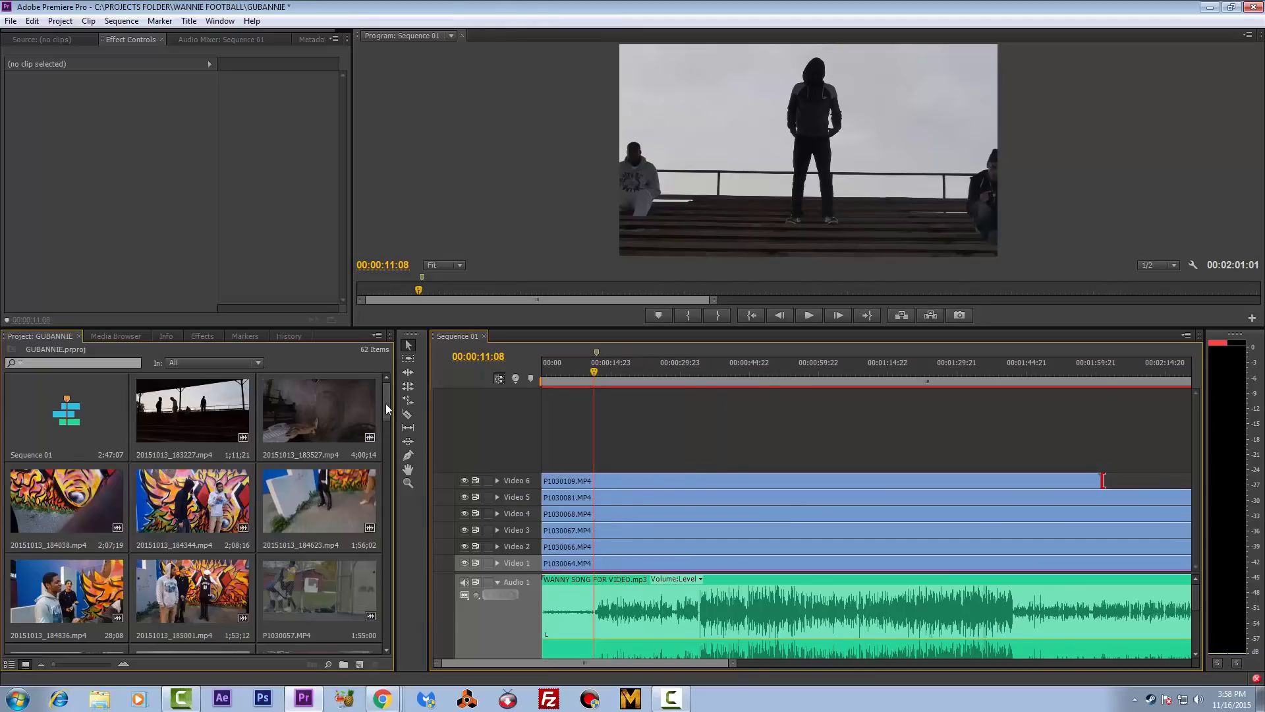
scroll(385, 403, down, 1)
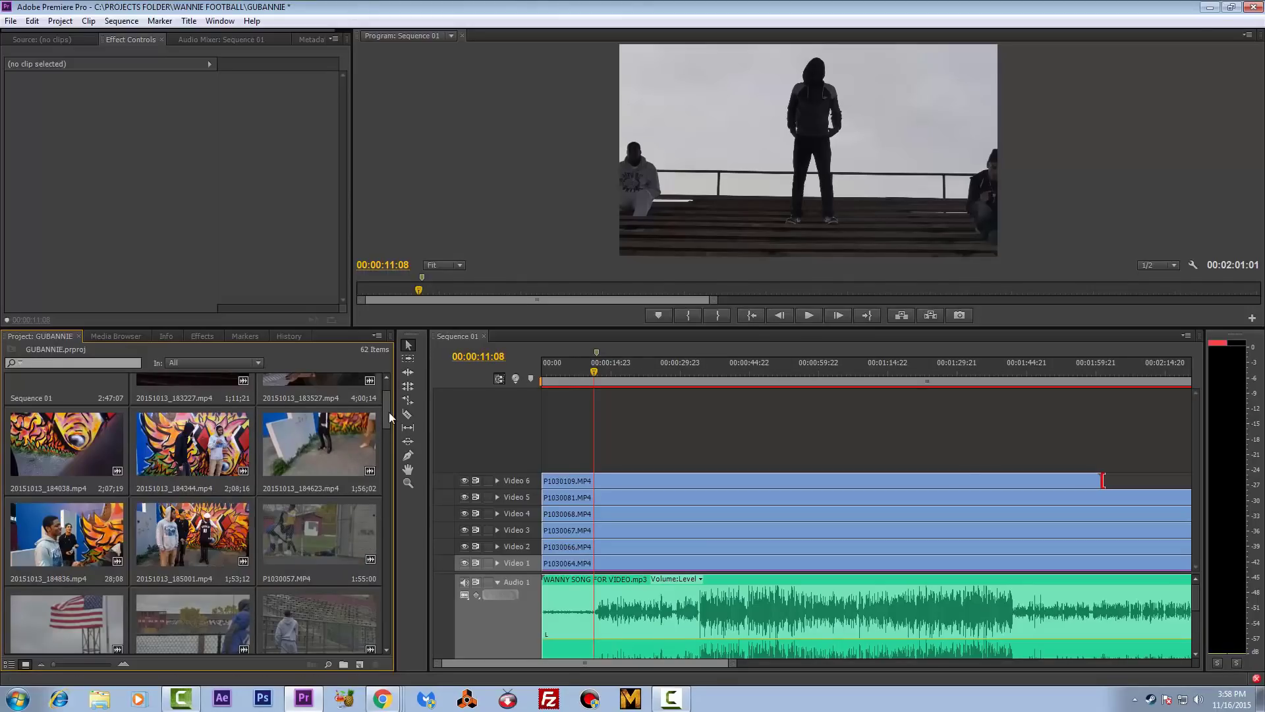
drag(388, 414, 386, 428)
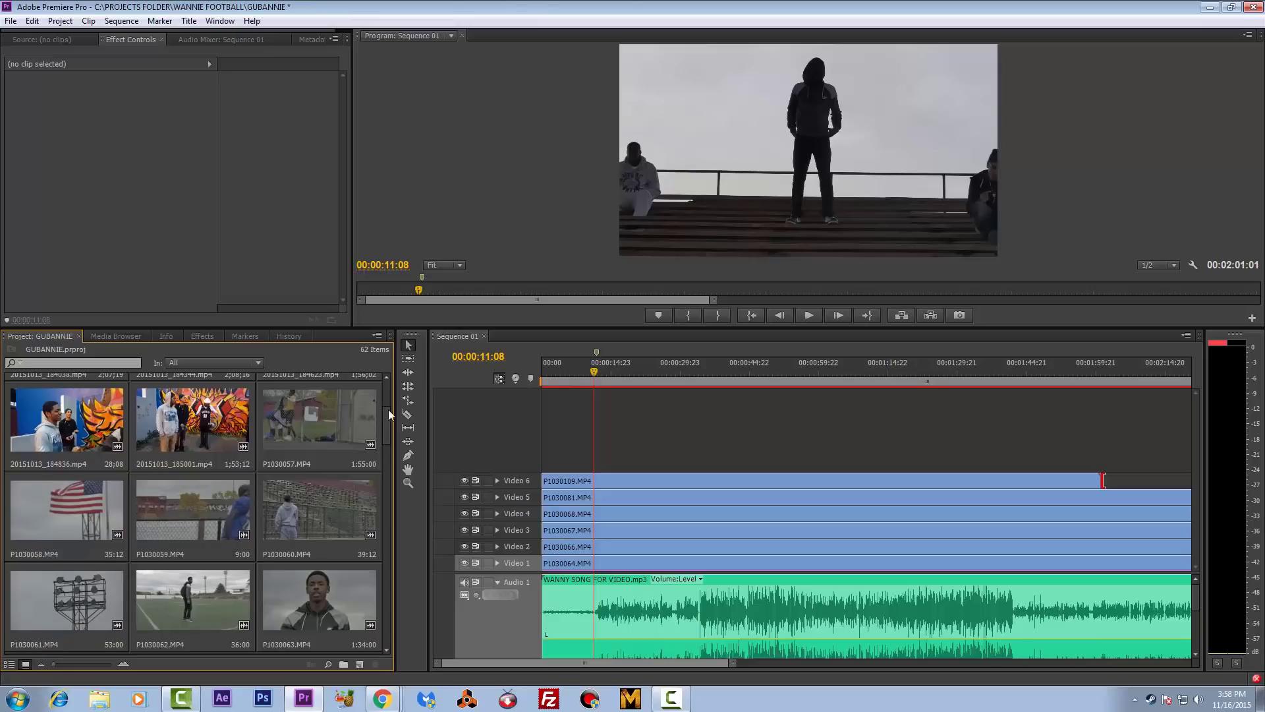
Play the sequence from the marker near 11 seconds to 00:00:17:09 and return the playhead to the start.
click(754, 314)
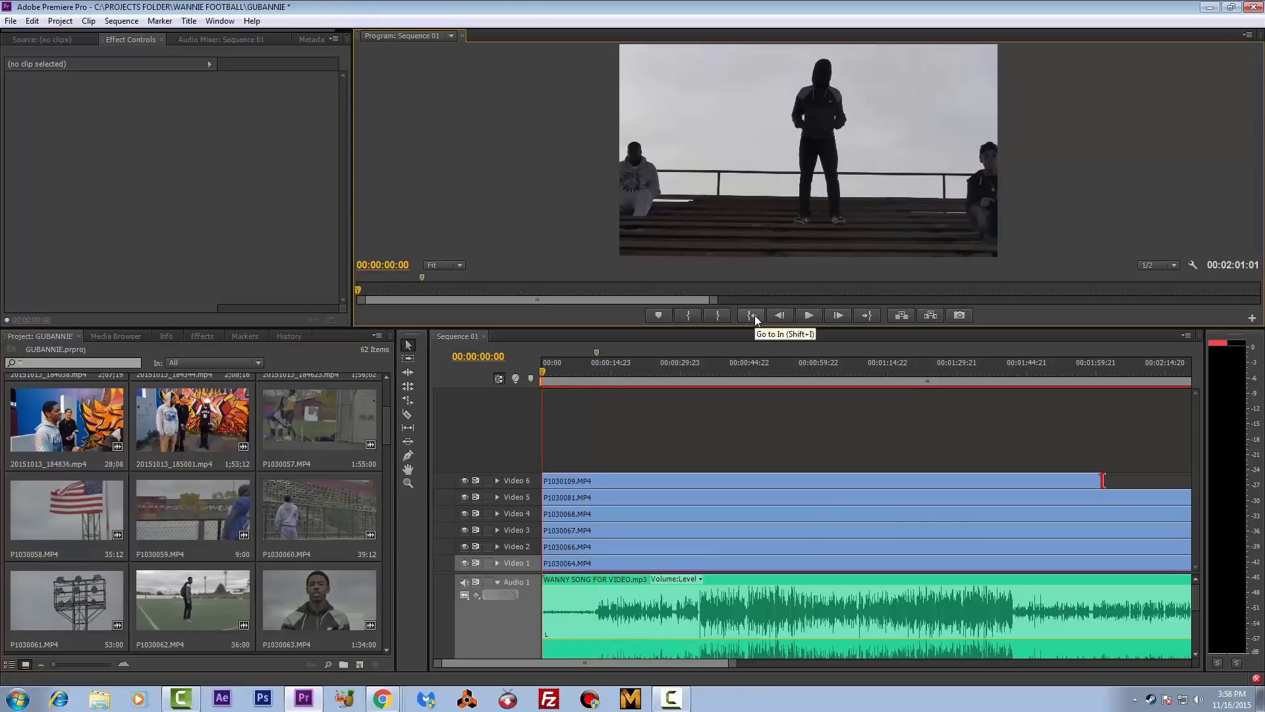
click(595, 371)
key(space)
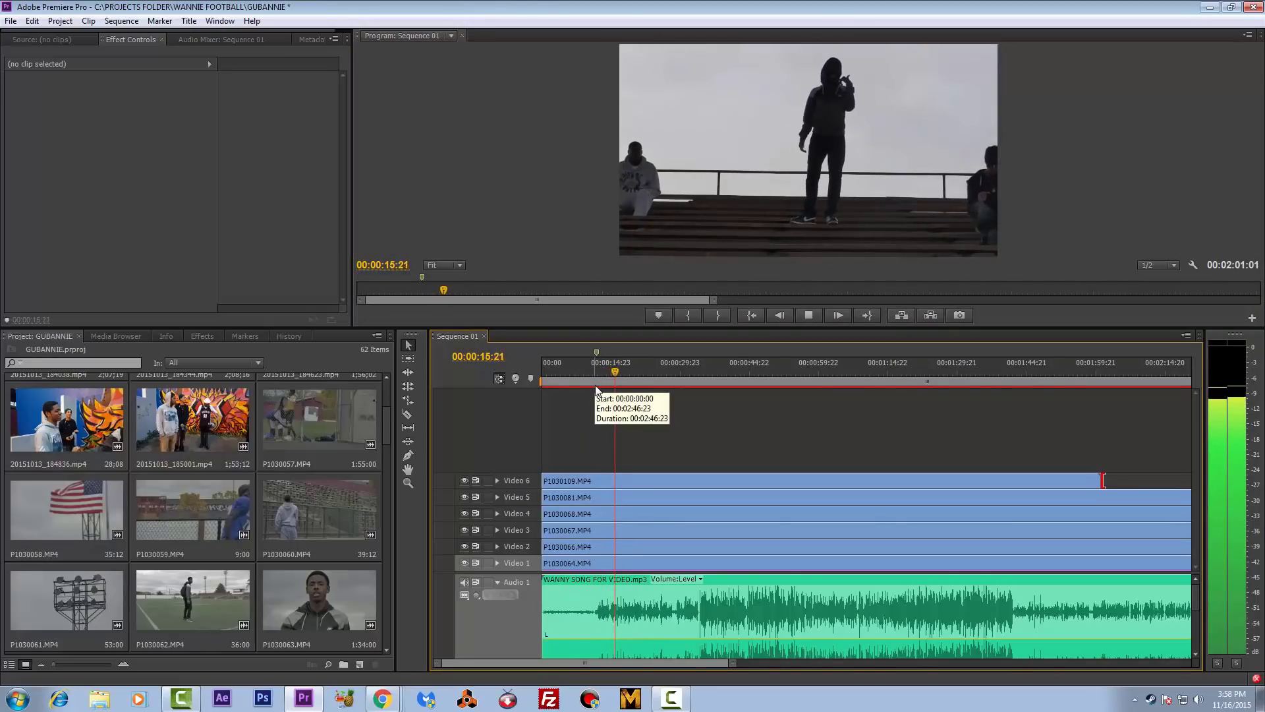
key(space)
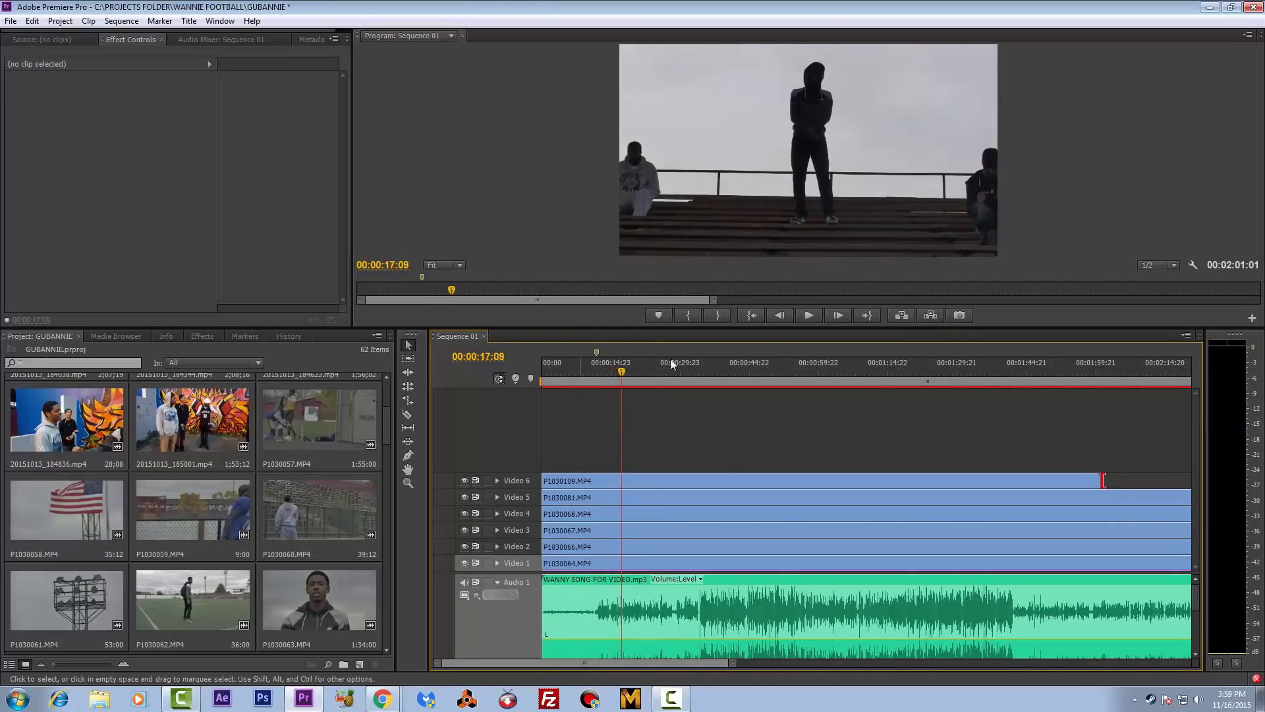
click(749, 316)
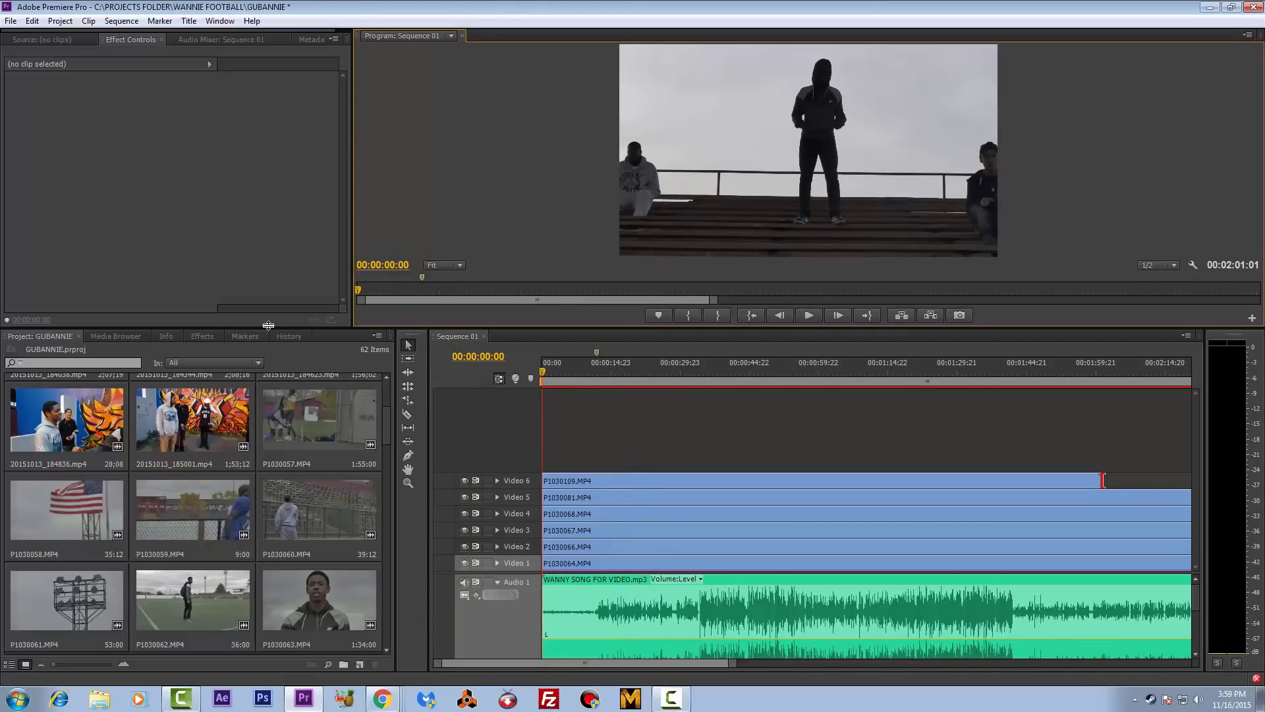
Enlarge the project footage area and browse the thumbnails as far as P1030080.MP4.
drag(268, 325, 267, 290)
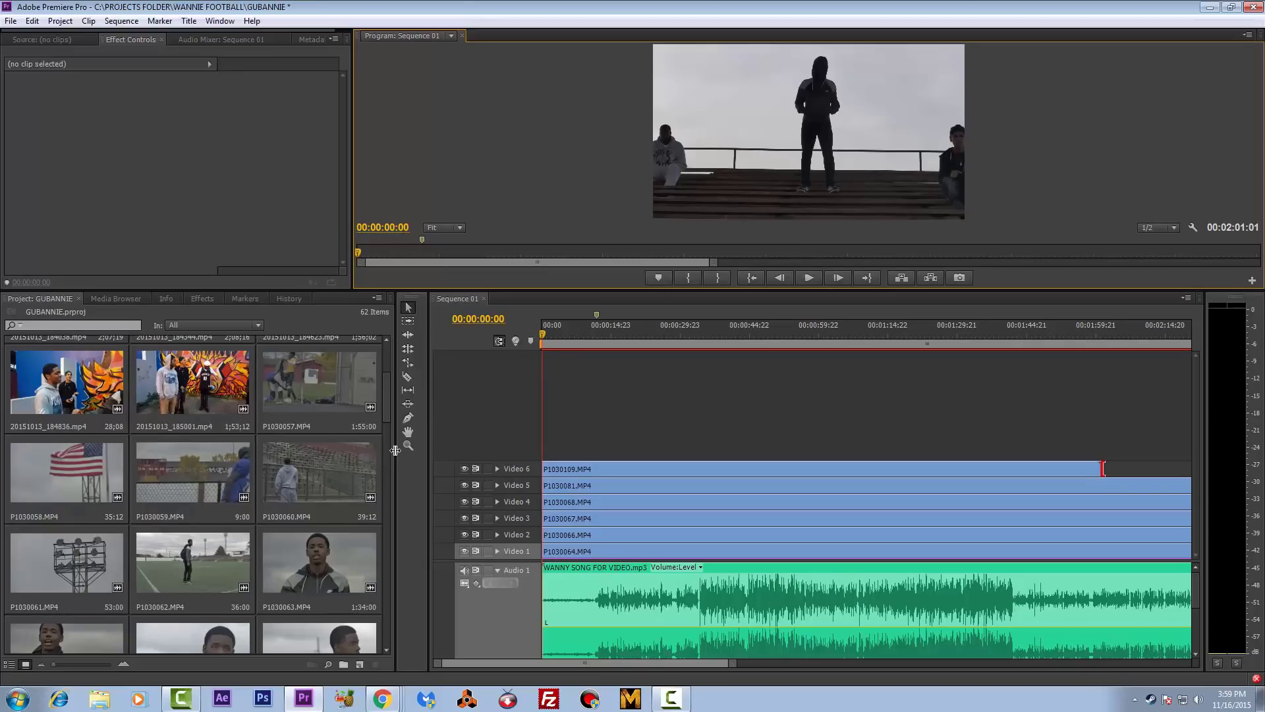
drag(393, 450, 431, 462)
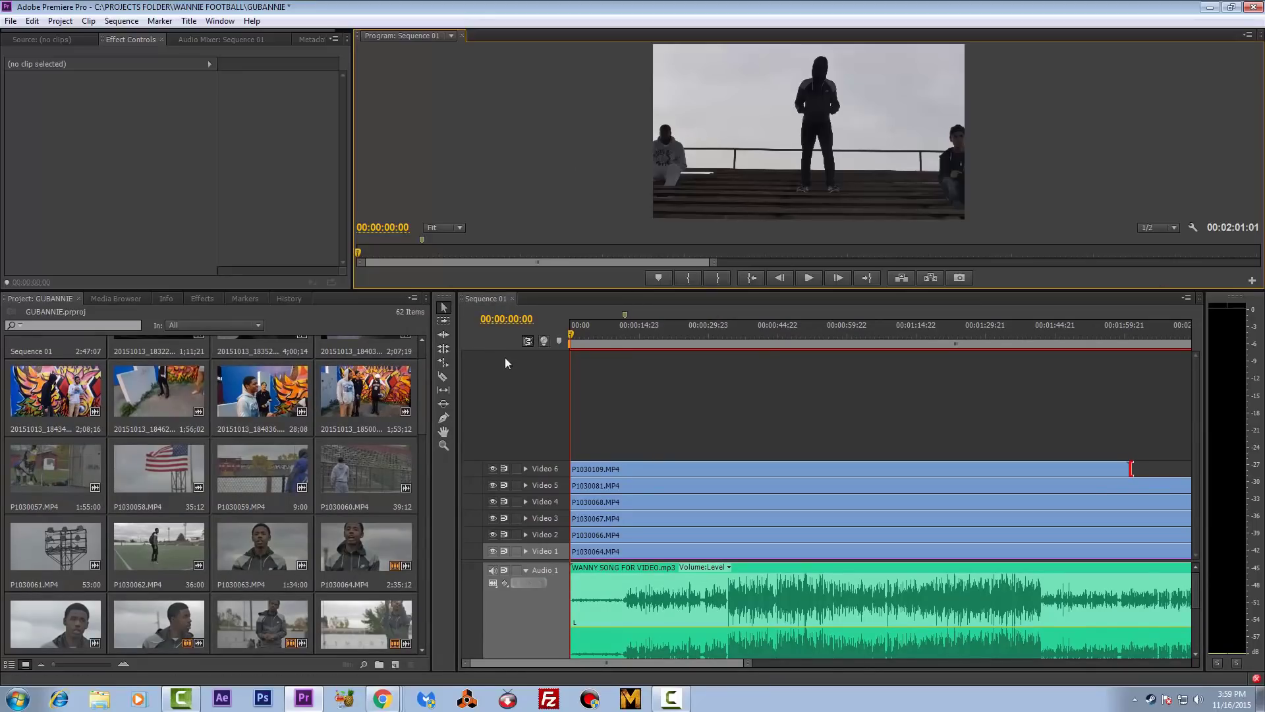
drag(422, 414, 416, 492)
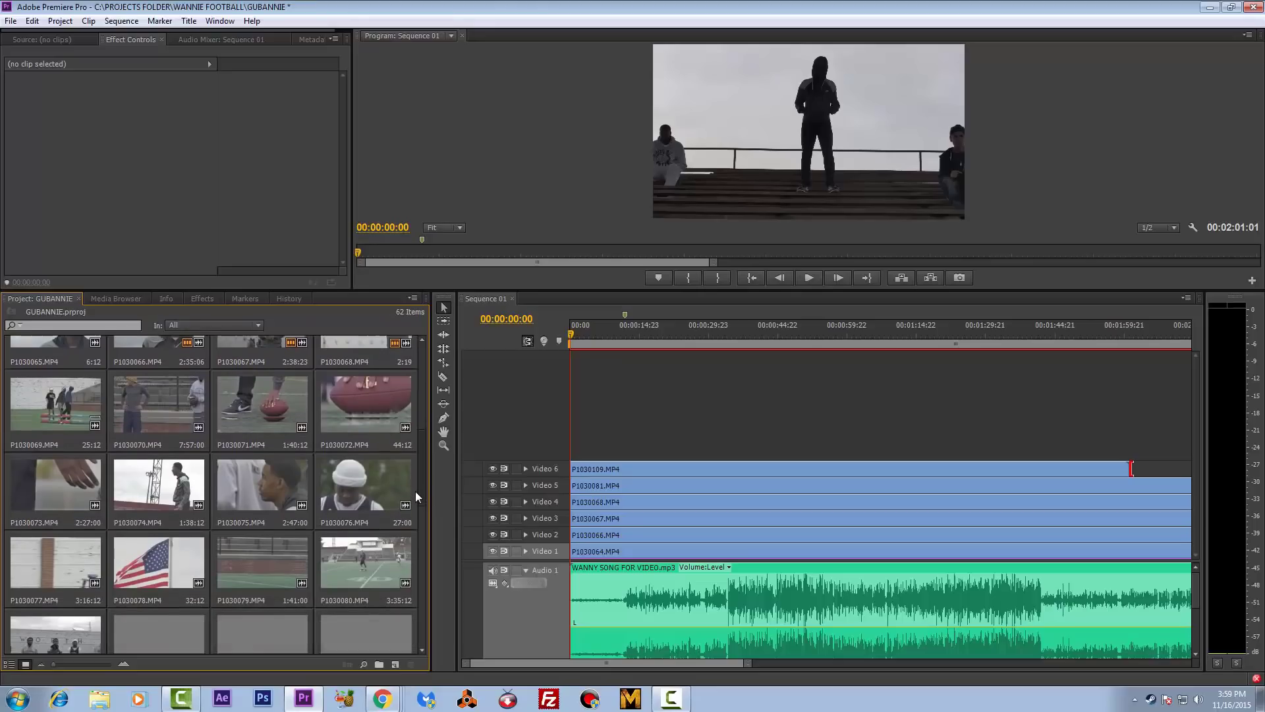
Open P1030078.MP4 in the Source Monitor and skim it from its start to 00:00:32:03.
double_click(171, 540)
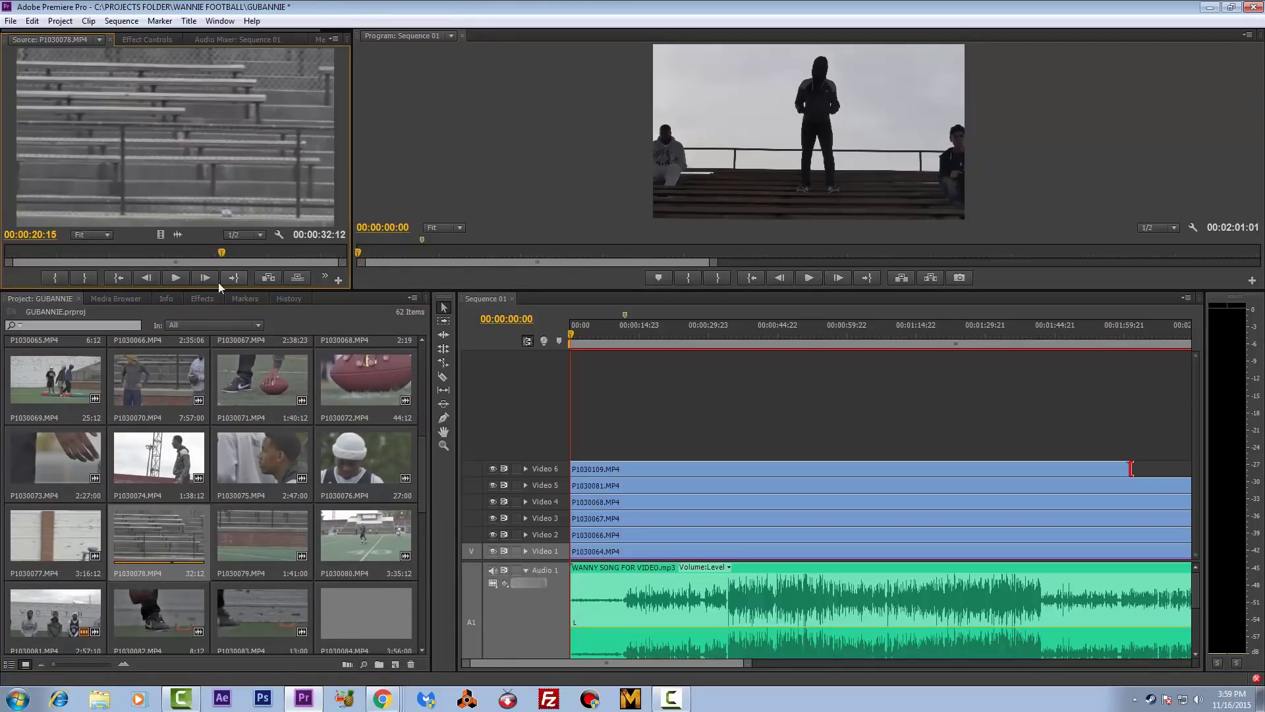
click(113, 282)
key(space)
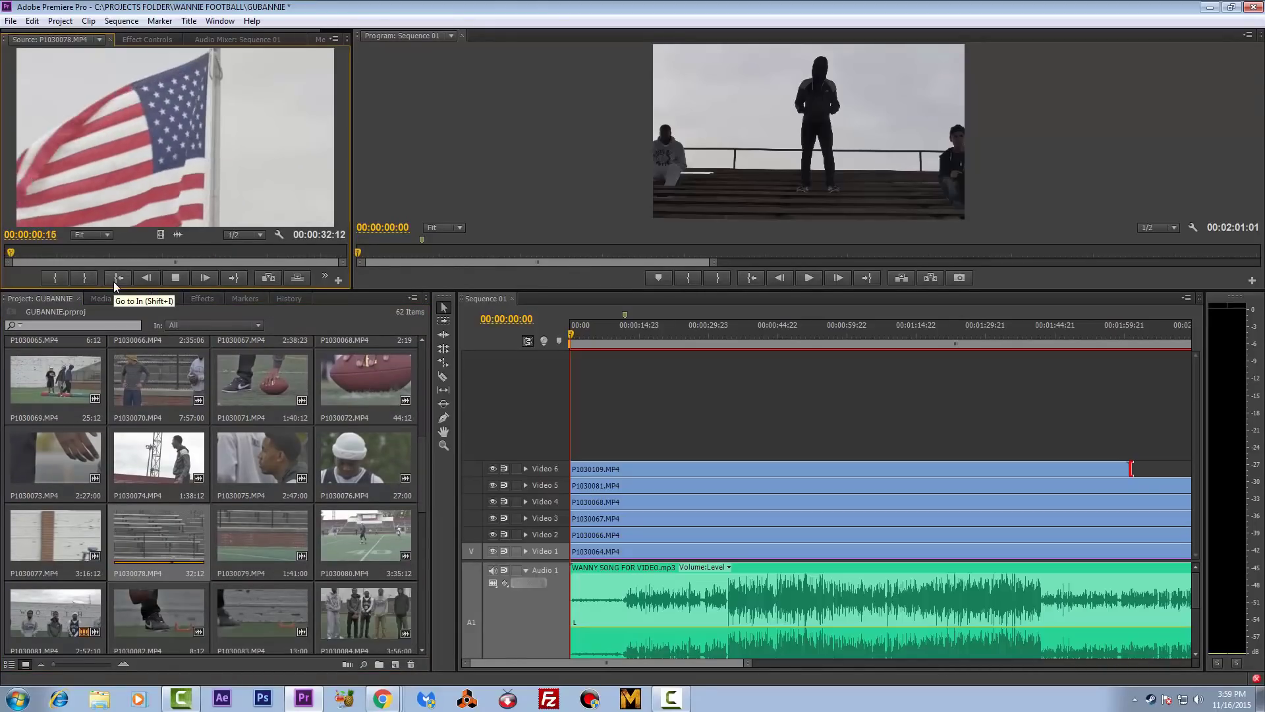
key(space)
drag(37, 252, 347, 262)
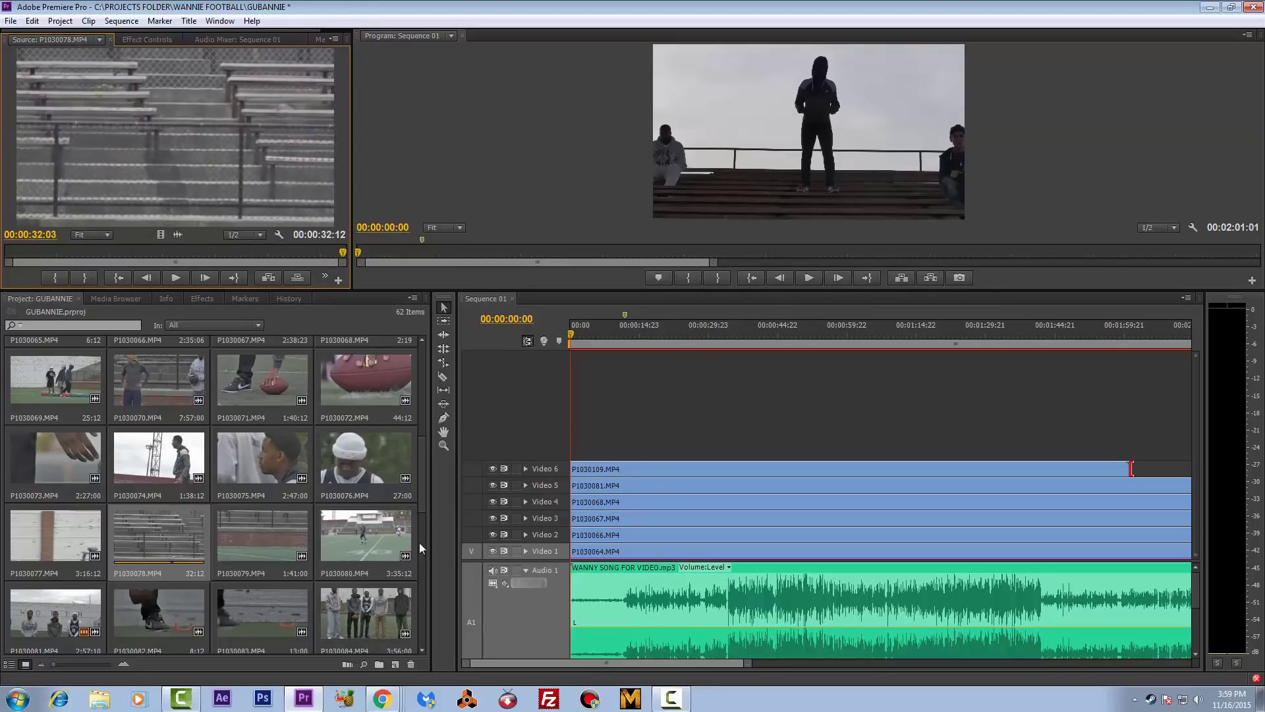
Browse the project footage as far as P1030092.MP4 and return to the beginning of the thumbnails.
drag(422, 457, 421, 478)
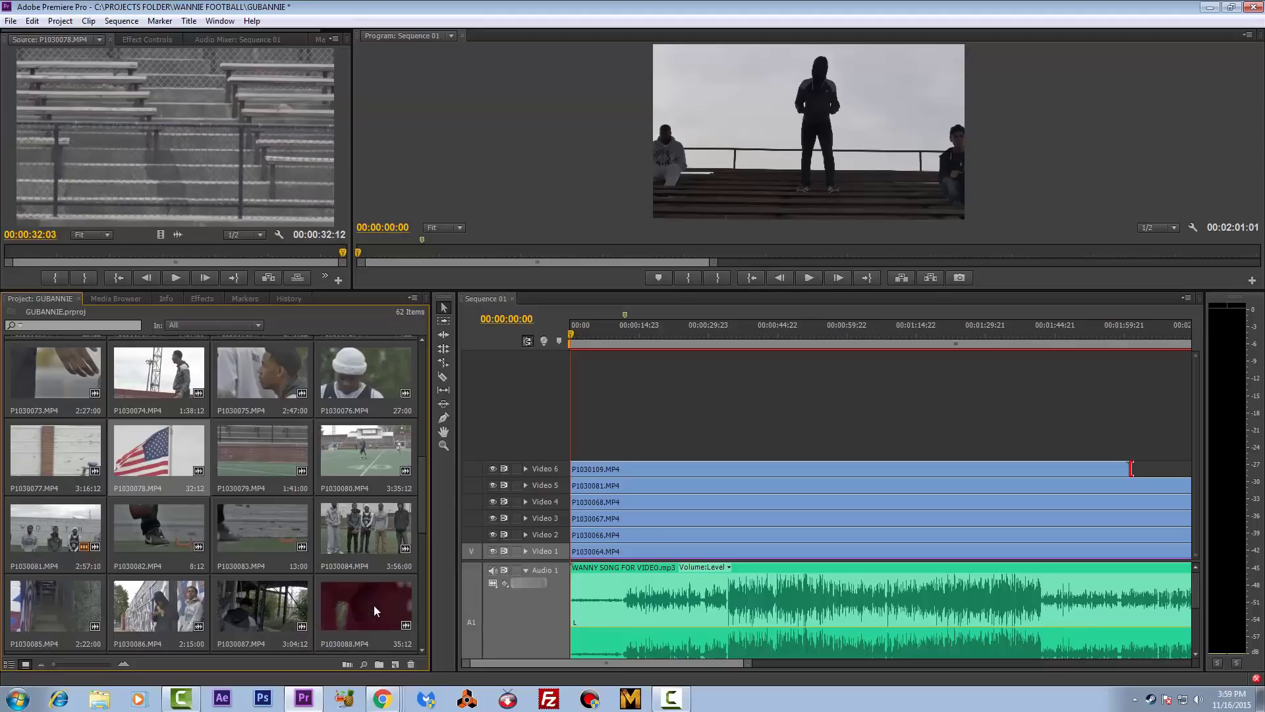
scroll(422, 501, down, 3)
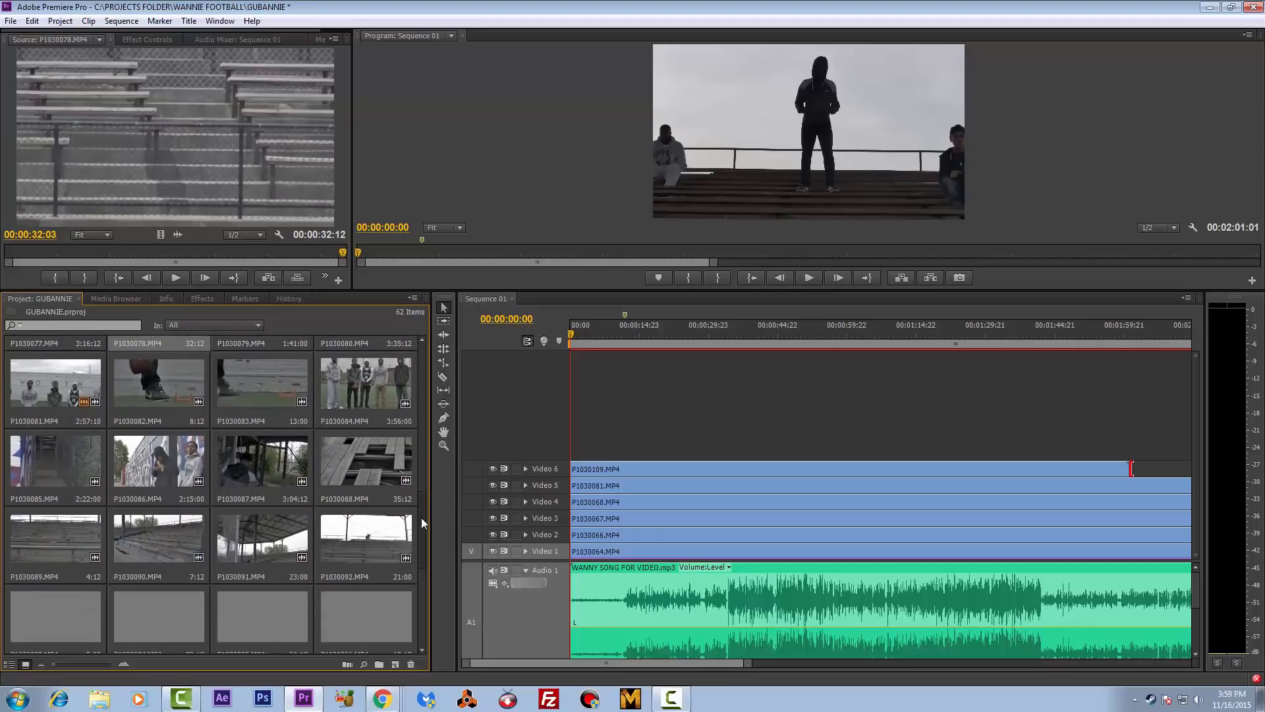
drag(421, 520, 428, 350)
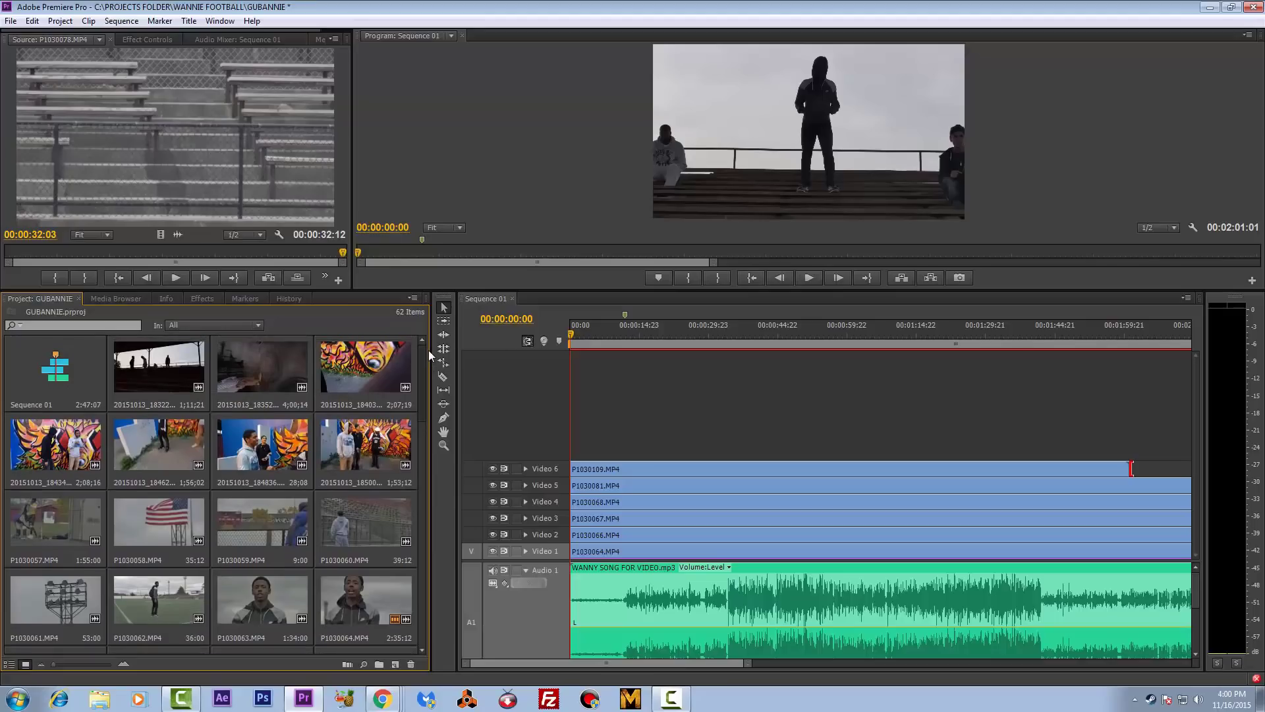
Open P1030058.MP4 in the Source Monitor, enlarge the monitors and play the clip's opening seconds.
double_click(157, 516)
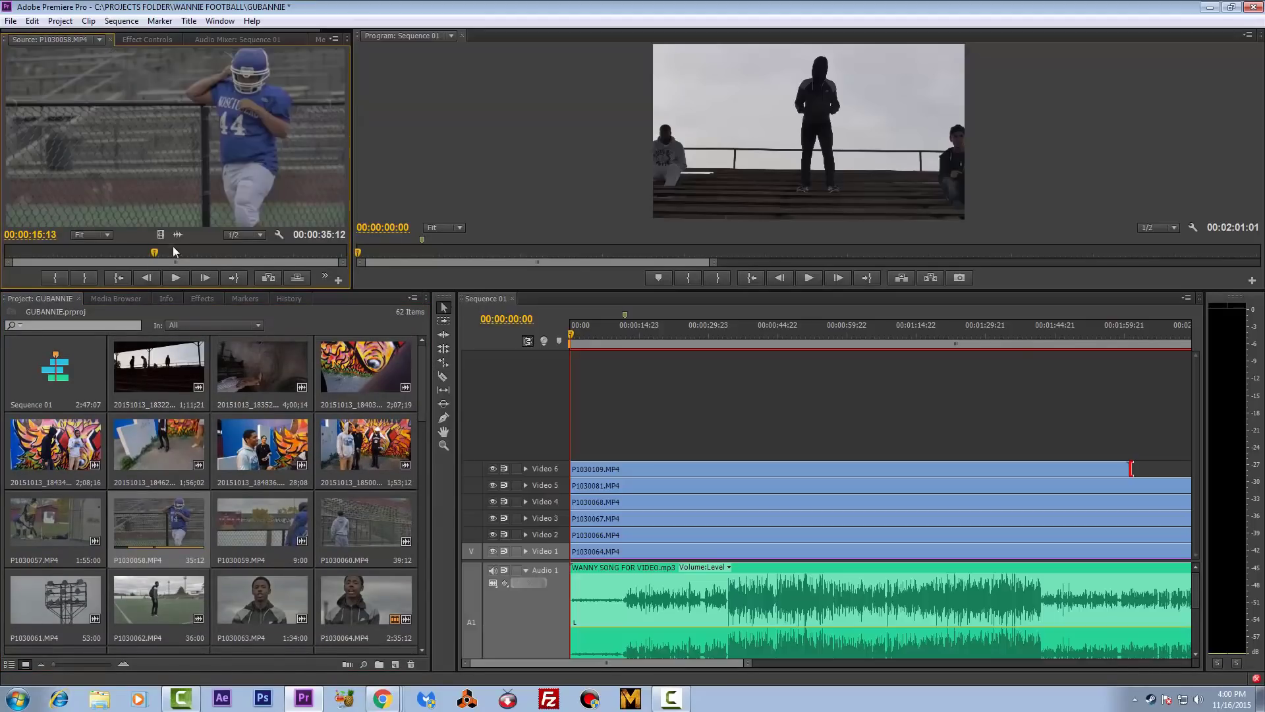
drag(172, 289, 1, 325)
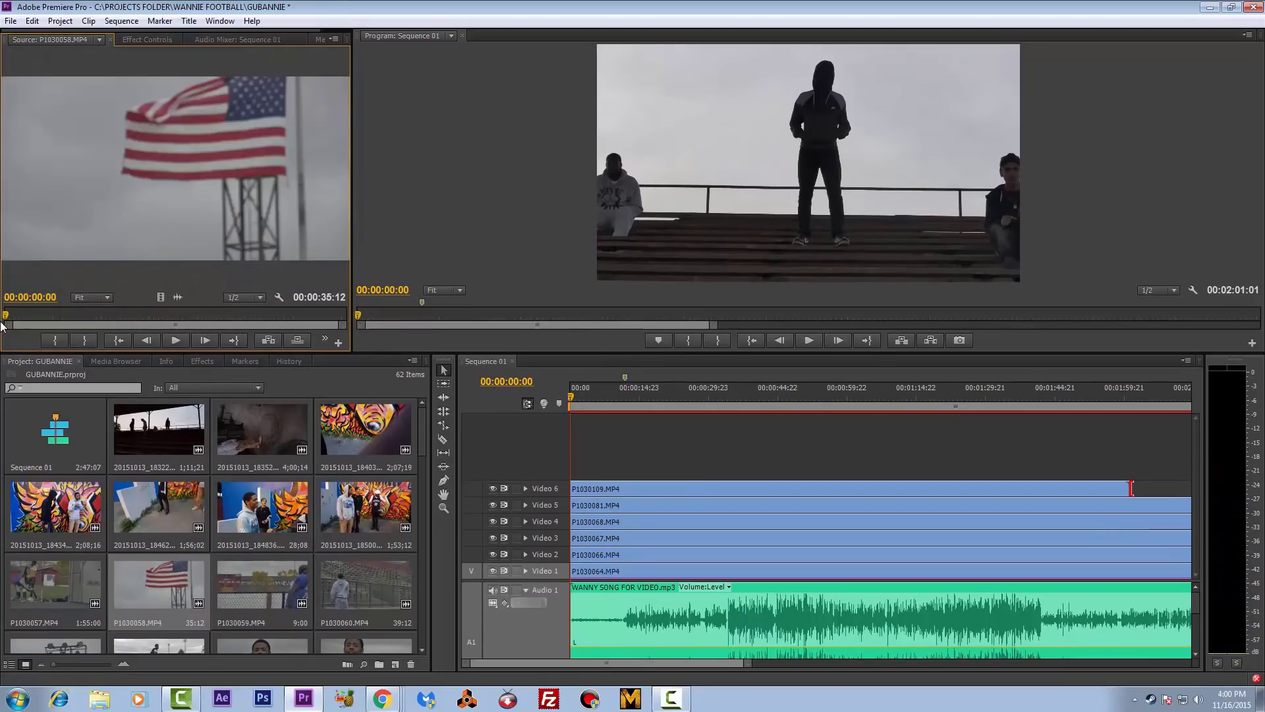
key(space)
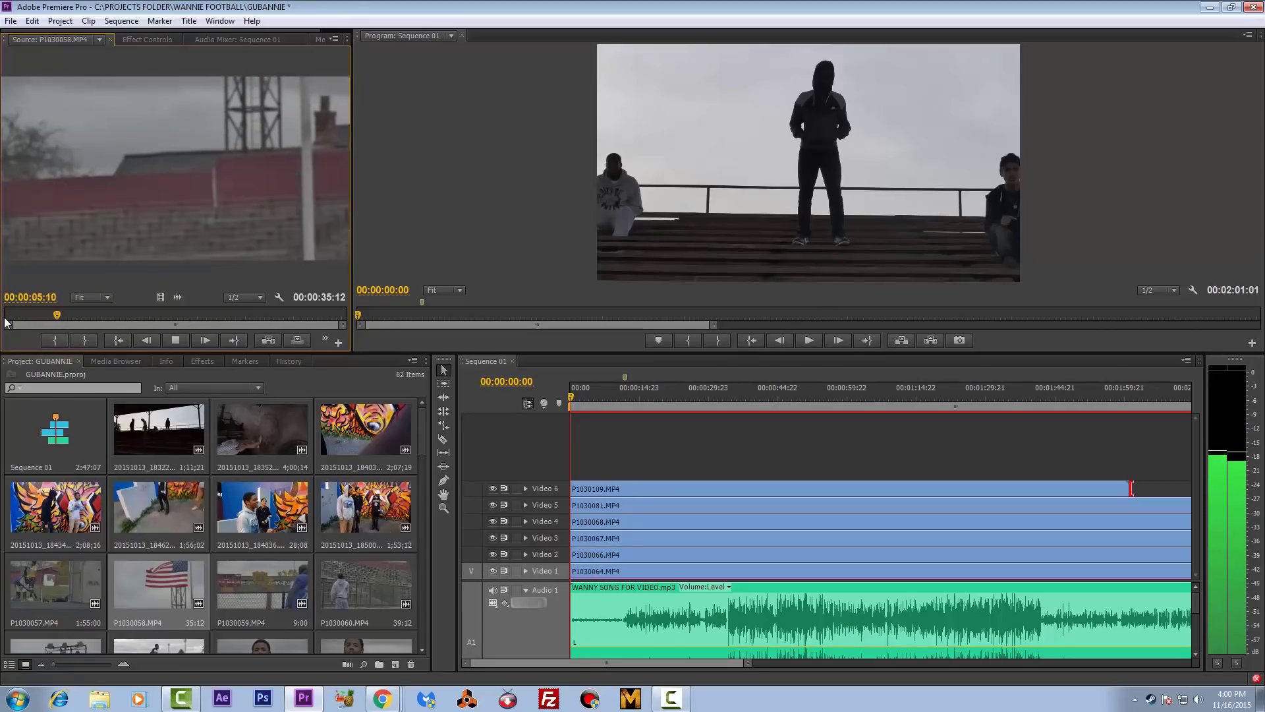
key(space)
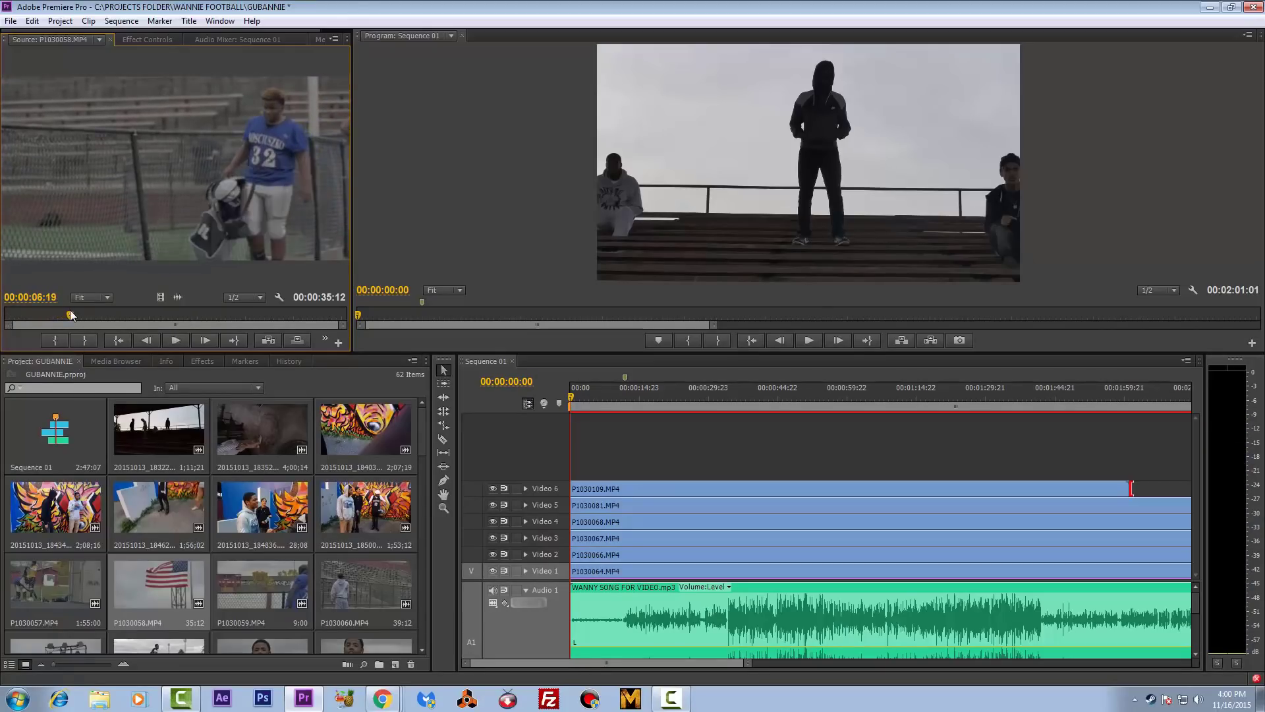
Mark the flag-to-player shot in P1030058.MP4 with an In point at 00:00:04:04 and an Out point at 00:00:07:00.
drag(71, 319, 44, 322)
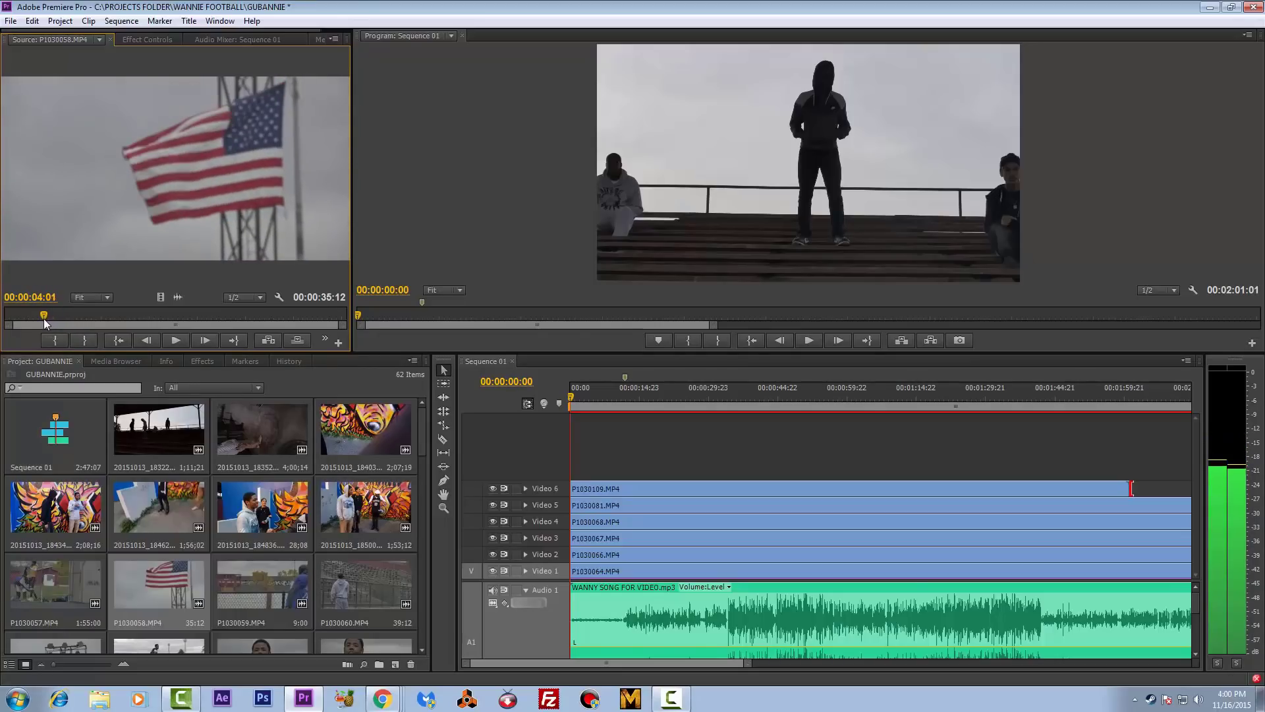
click(55, 340)
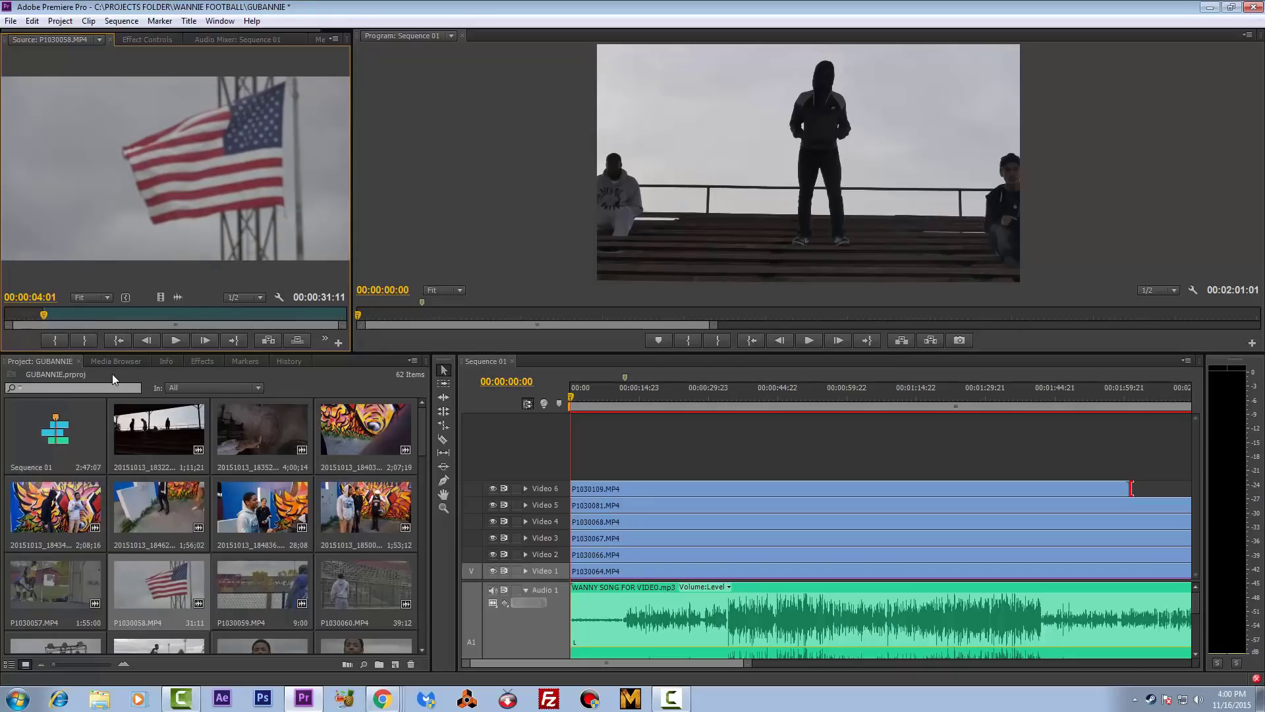
drag(44, 315, 44, 316)
click(54, 341)
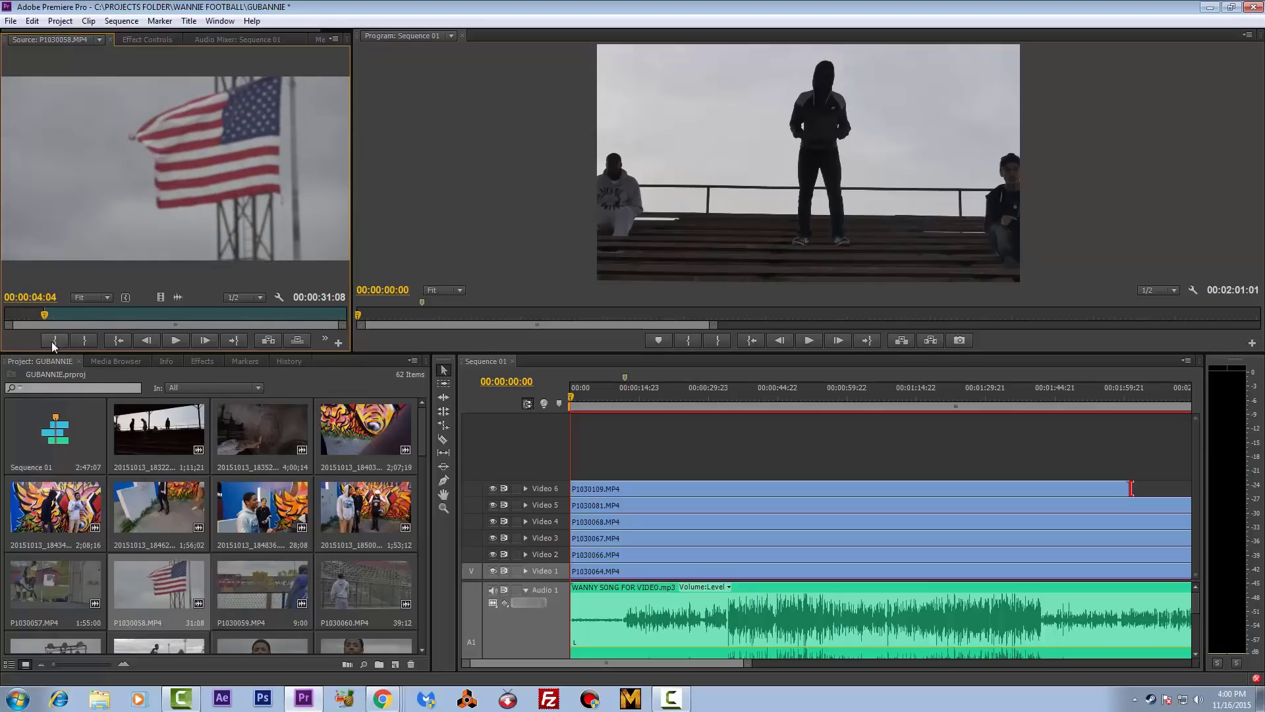
key(space)
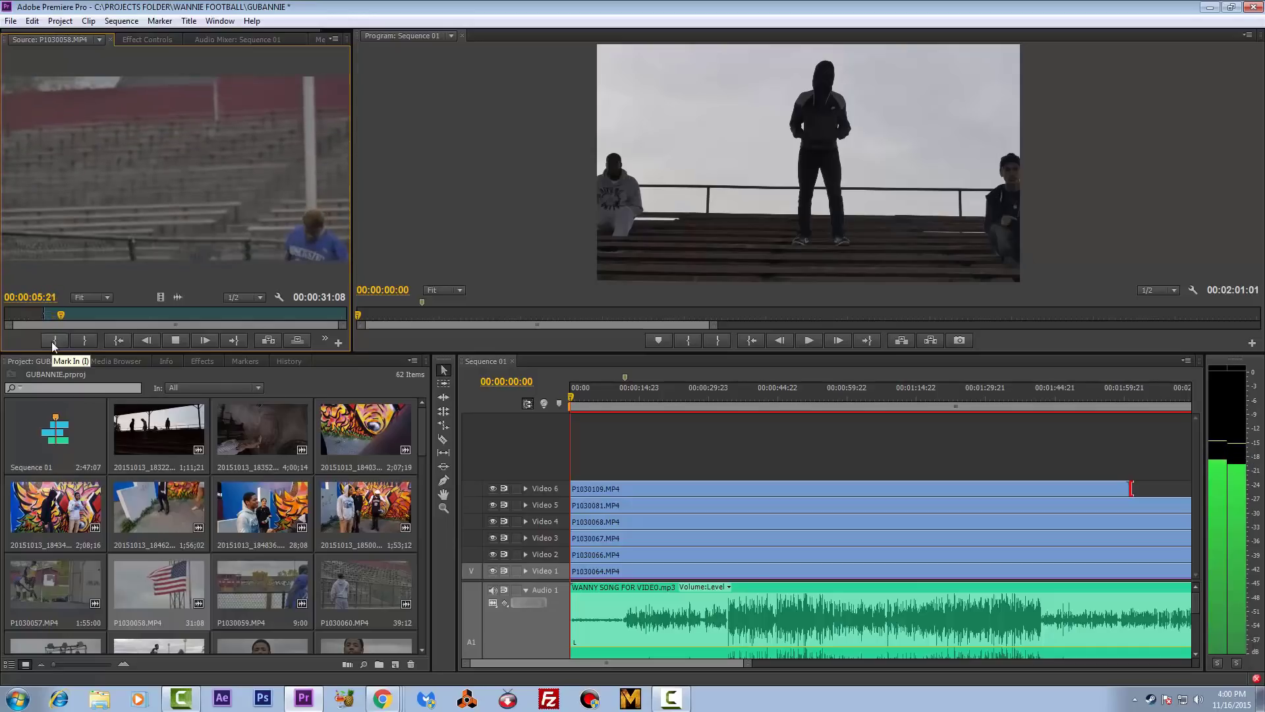
key(space)
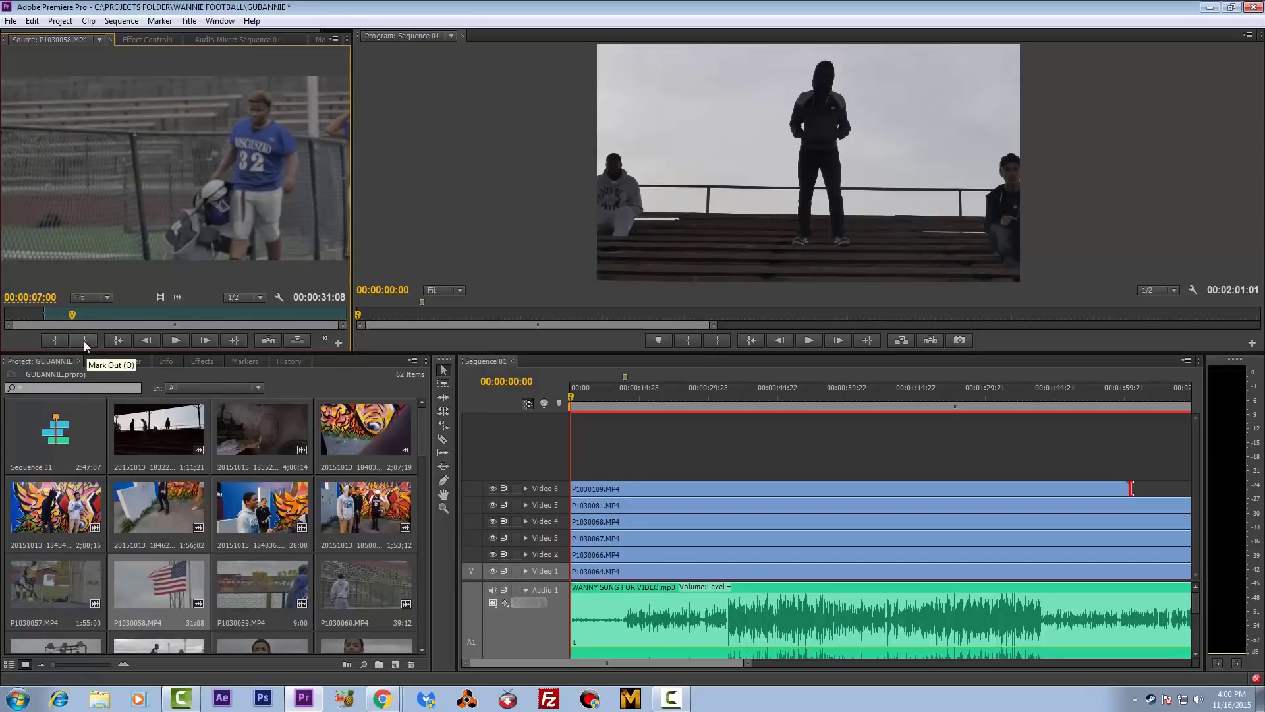
click(84, 342)
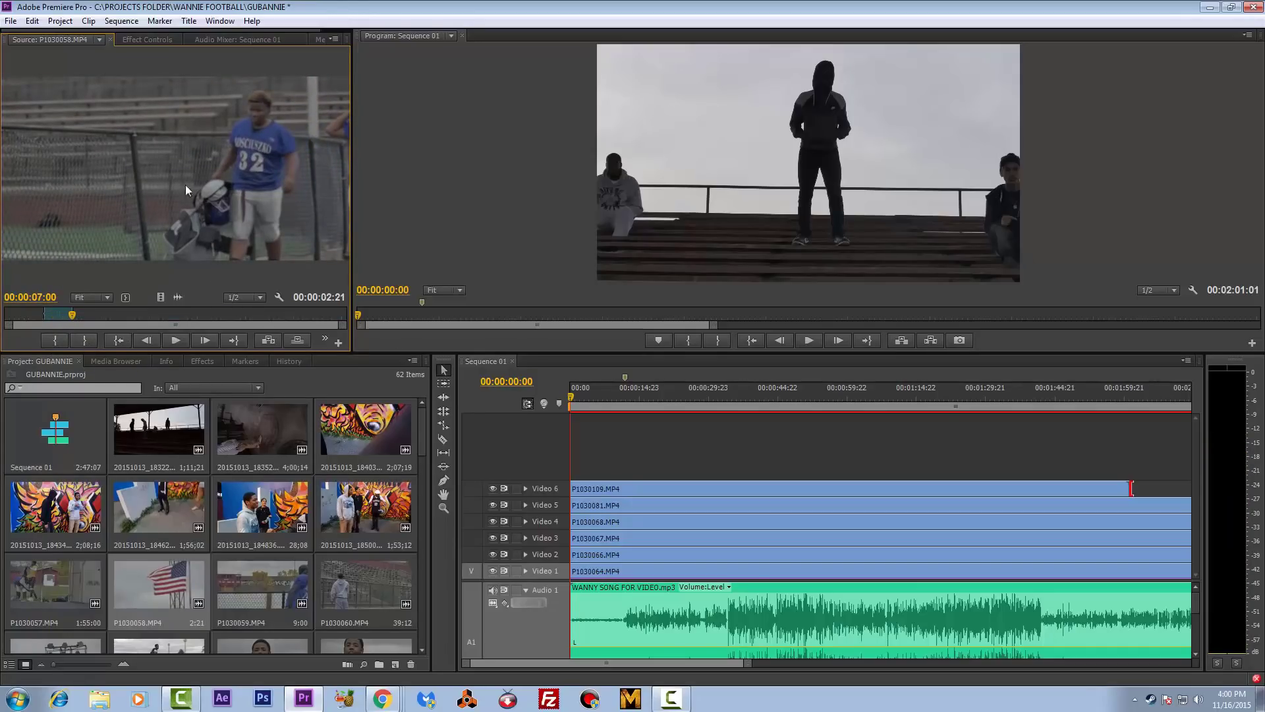
Place the marked P1030058.MP4 shot on Video 7 at the sequence start and trim the Video 1 to 6 clips to begin at about 17 seconds.
drag(160, 298, 630, 568)
drag(749, 666, 560, 665)
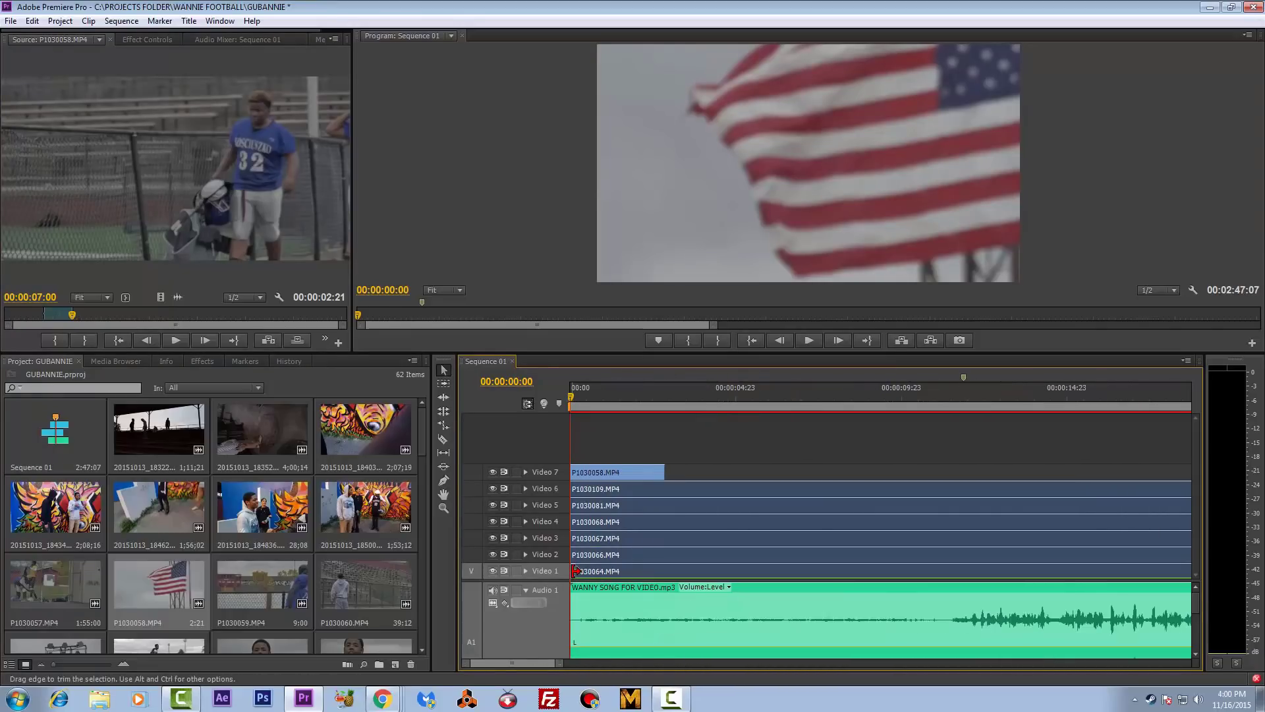
drag(576, 571, 1138, 560)
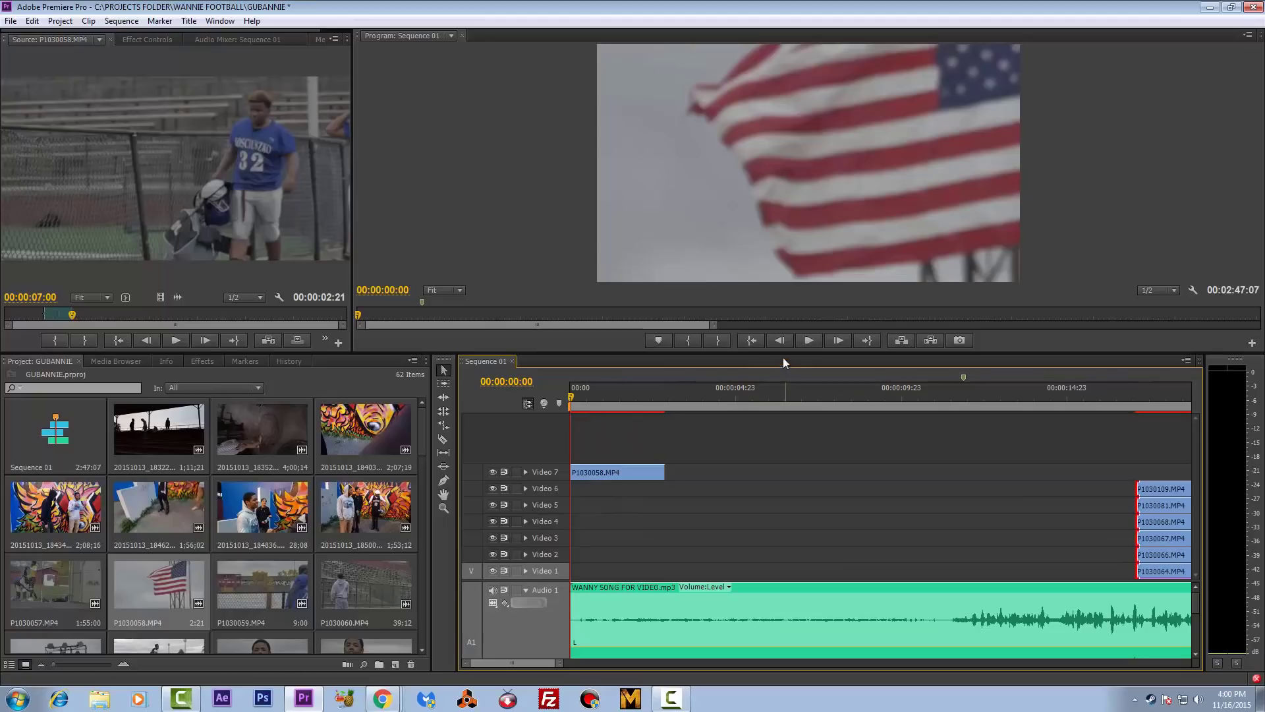
Preview the sequence's first two seconds and set the Scale of the P1030058.MP4 clip to 50.
key(space)
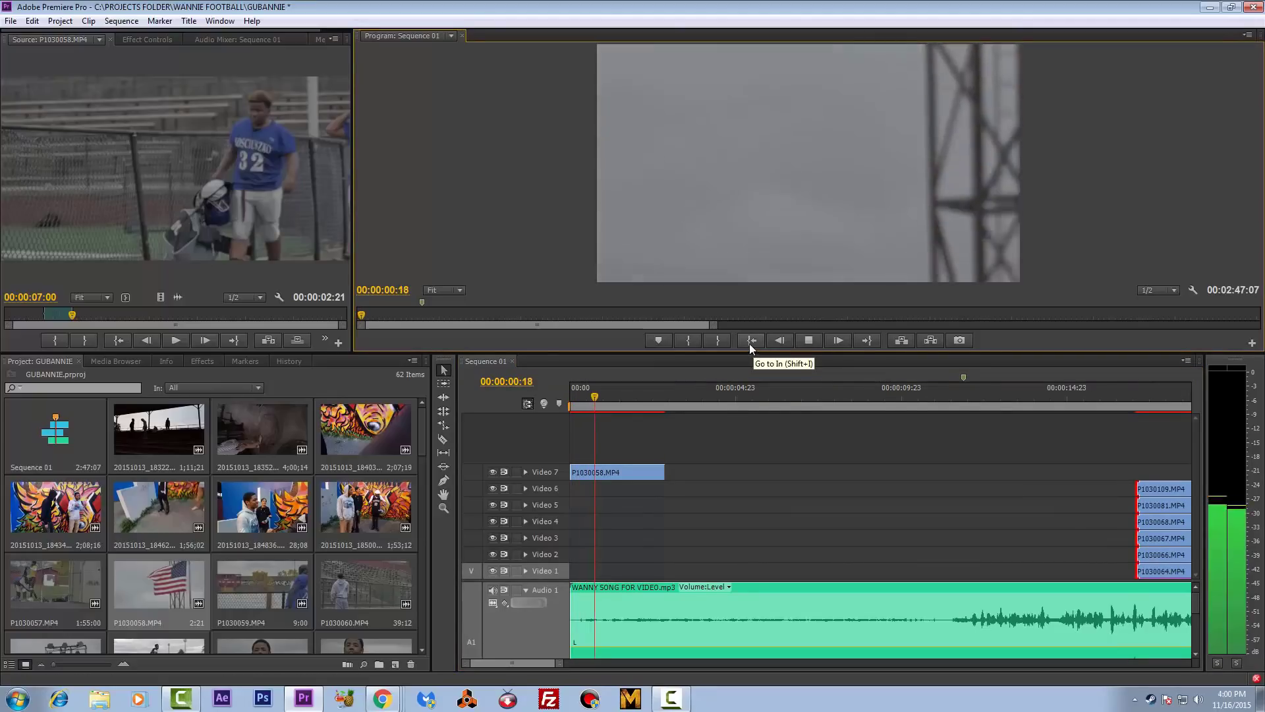
key(space)
click(623, 473)
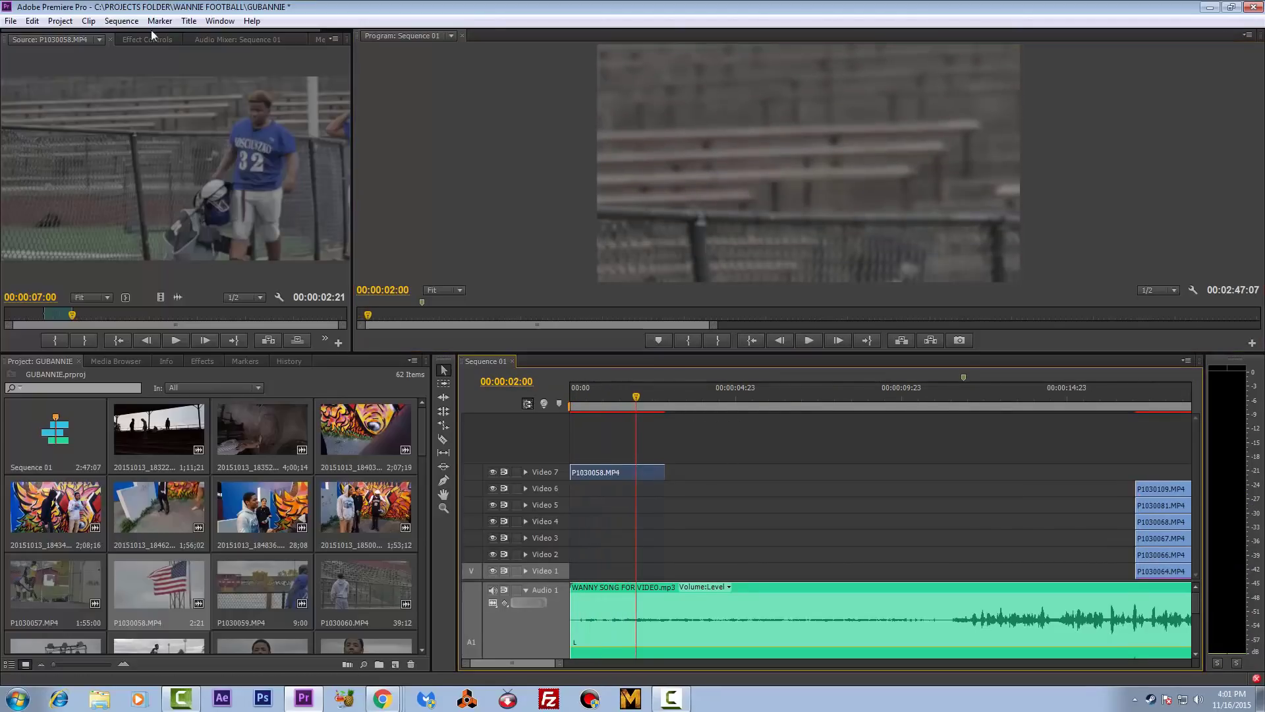
click(163, 41)
click(12, 92)
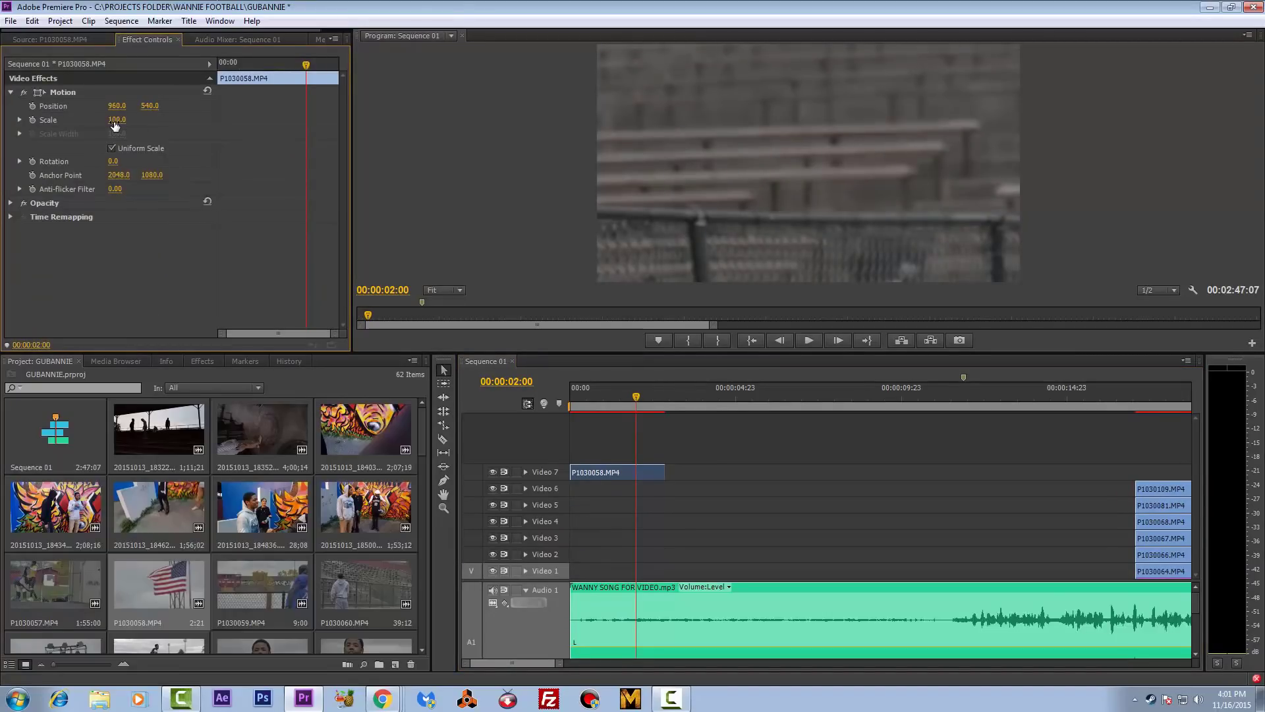
click(118, 120)
text(50)
key(Return)
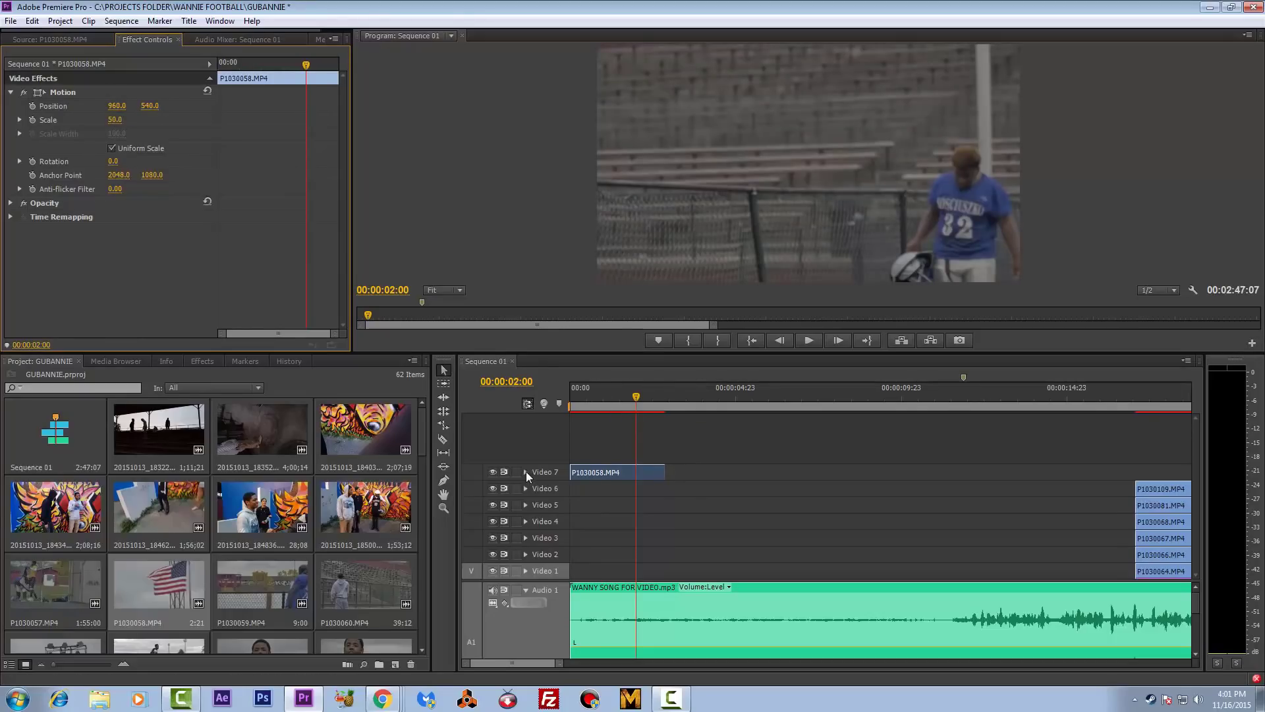
Move P1030058.MP4 on Video 7 about half a second later and replay the sequence from its start.
click(630, 476)
drag(630, 476, 650, 476)
drag(600, 392, 493, 380)
key(space)
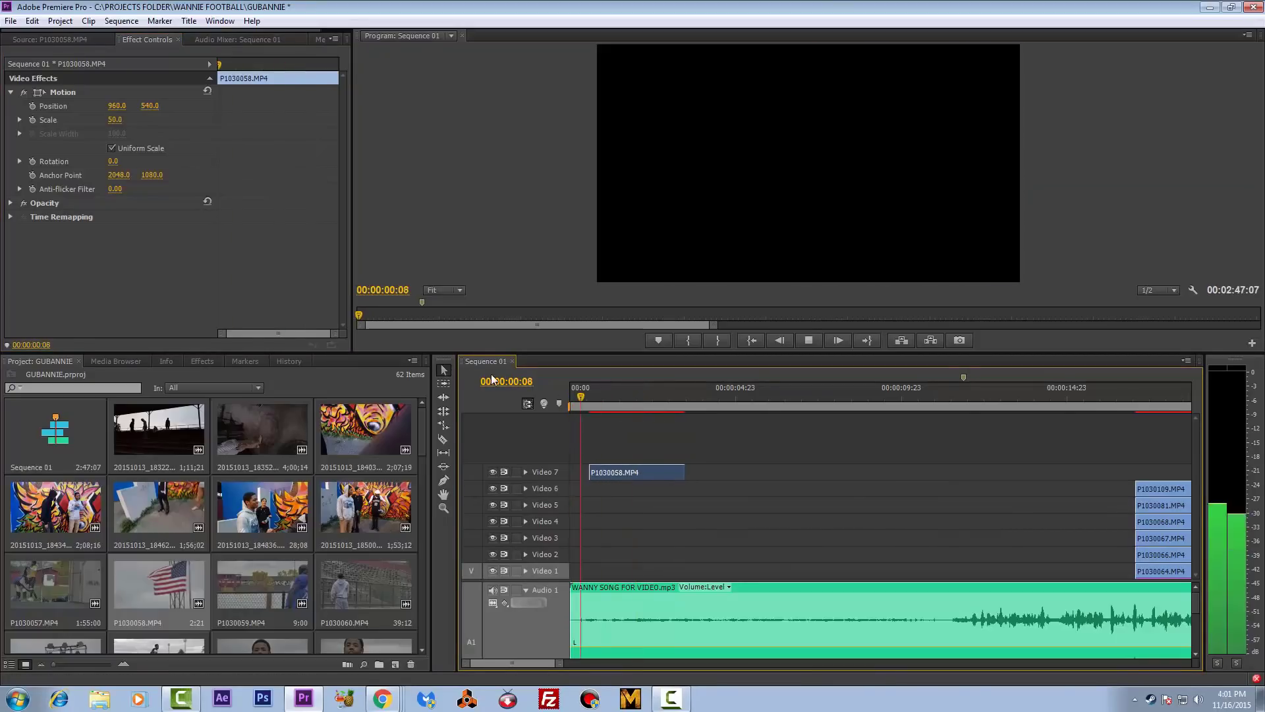
key(space)
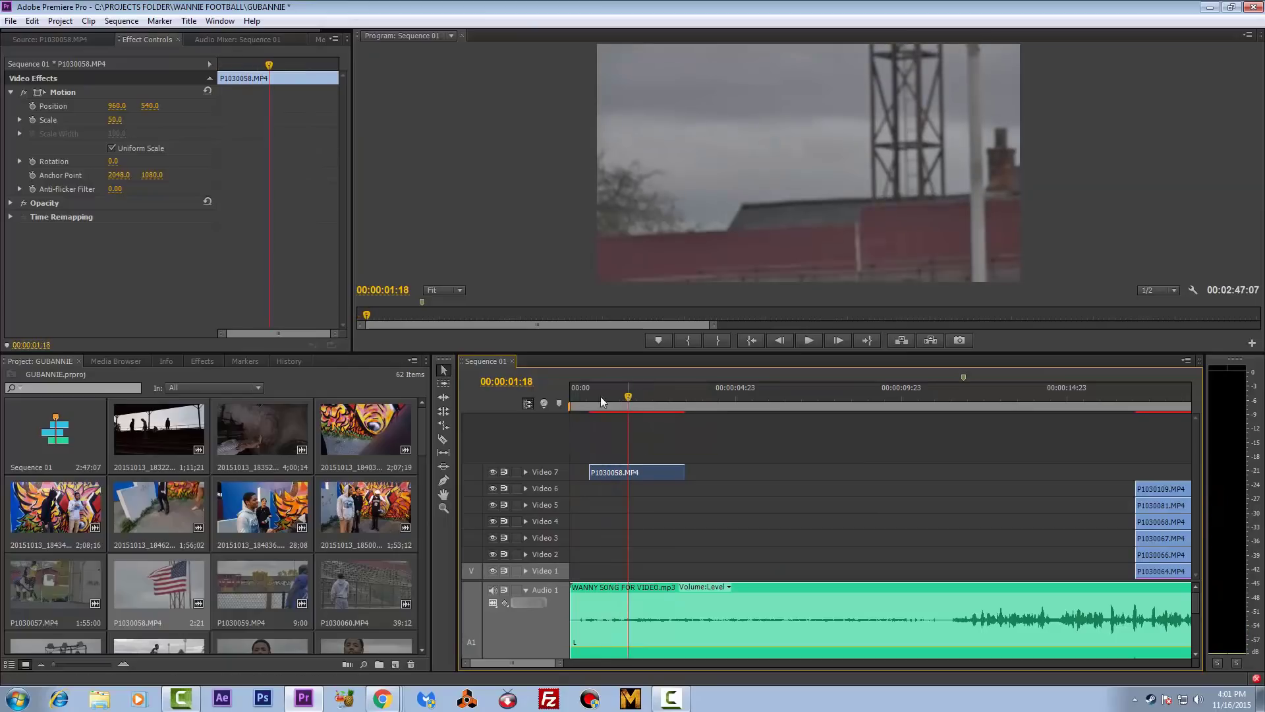
drag(600, 397, 475, 380)
key(space)
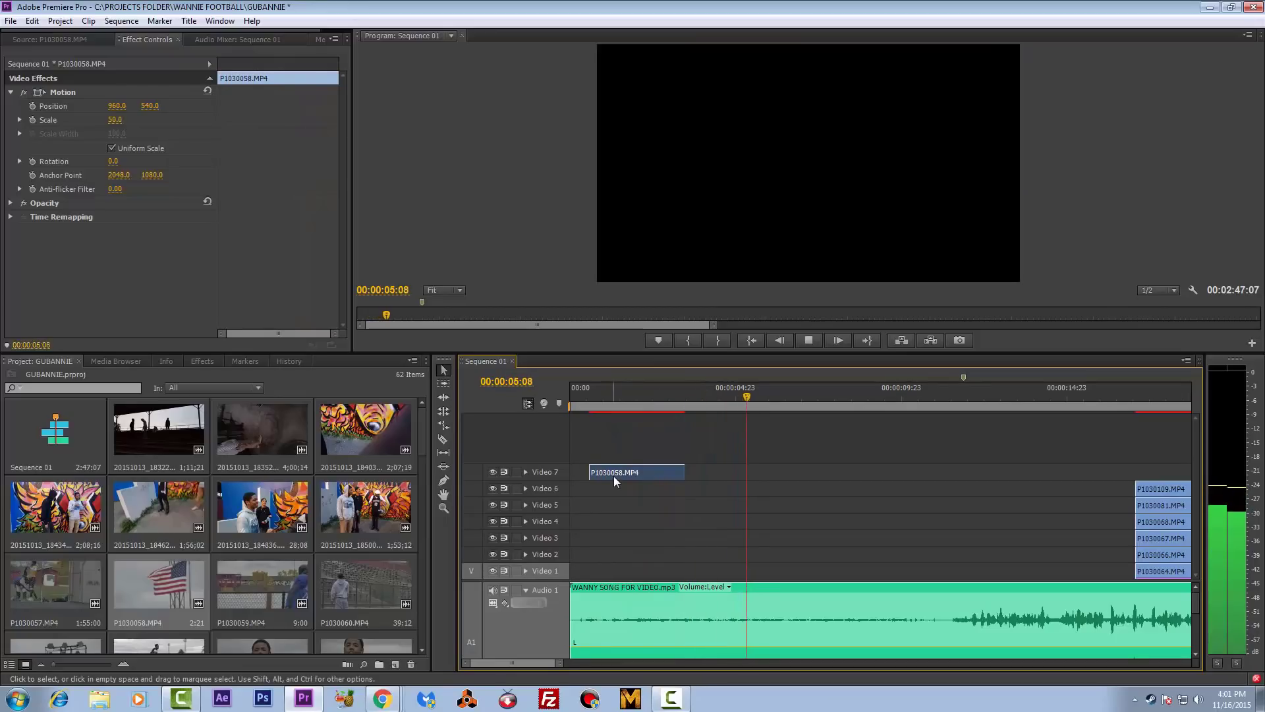
Expand Video 7 and build a fade-in at the start of P1030058.MP4 with two opacity keyframes, lowering the first.
click(526, 472)
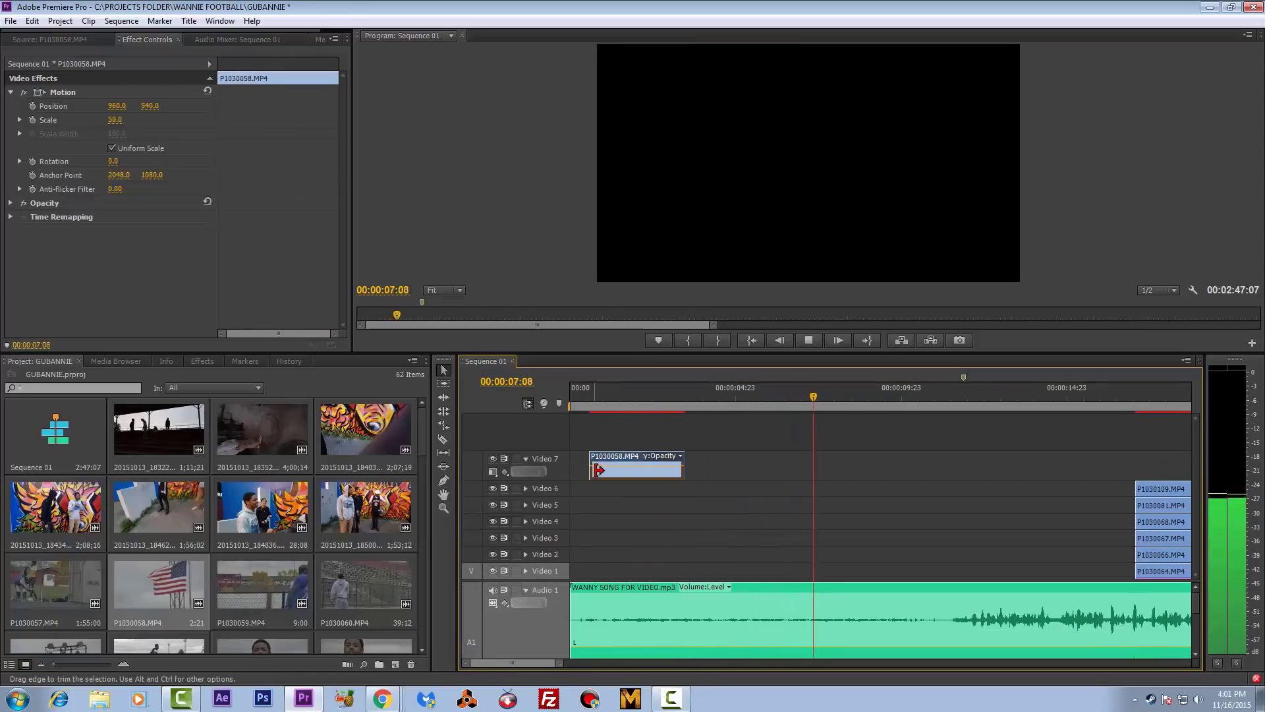
ctrl+click(603, 466)
ctrl+click(602, 466)
drag(602, 465, 591, 479)
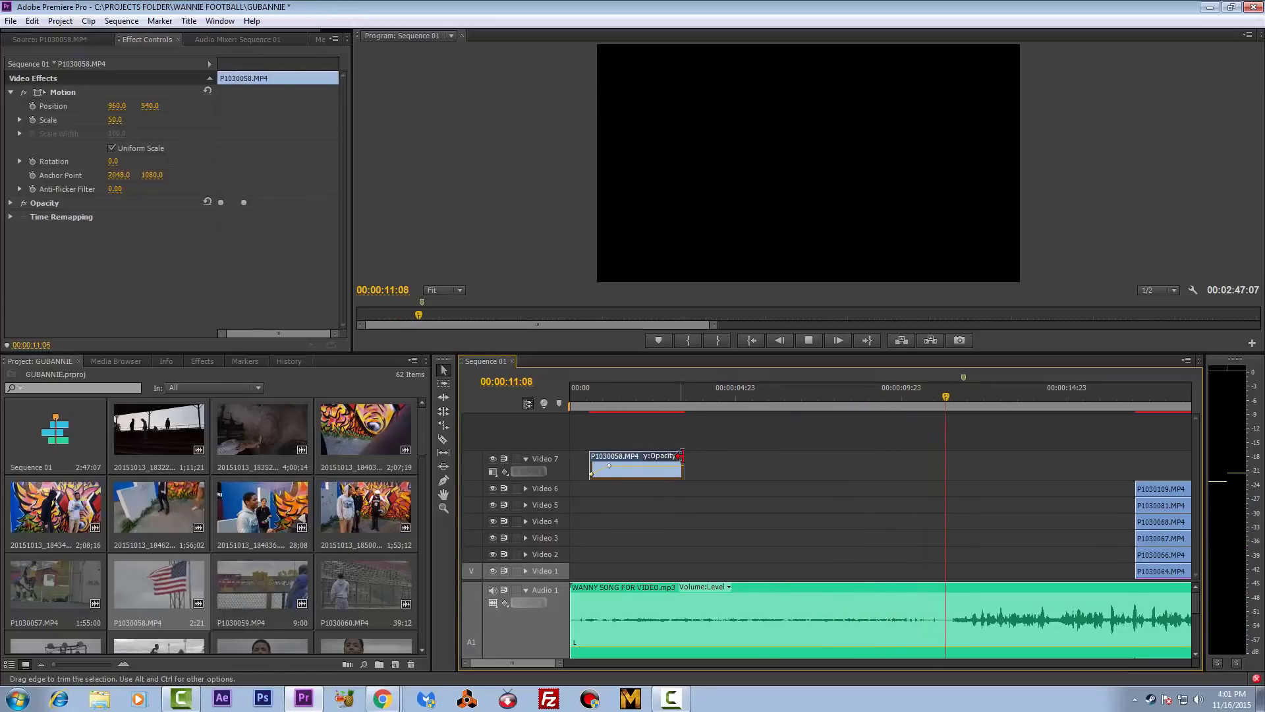
Extend the end of P1030058.MP4 on Video 7 to about 6 seconds and replay the fade-in from the sequence start.
drag(681, 455, 765, 461)
click(809, 341)
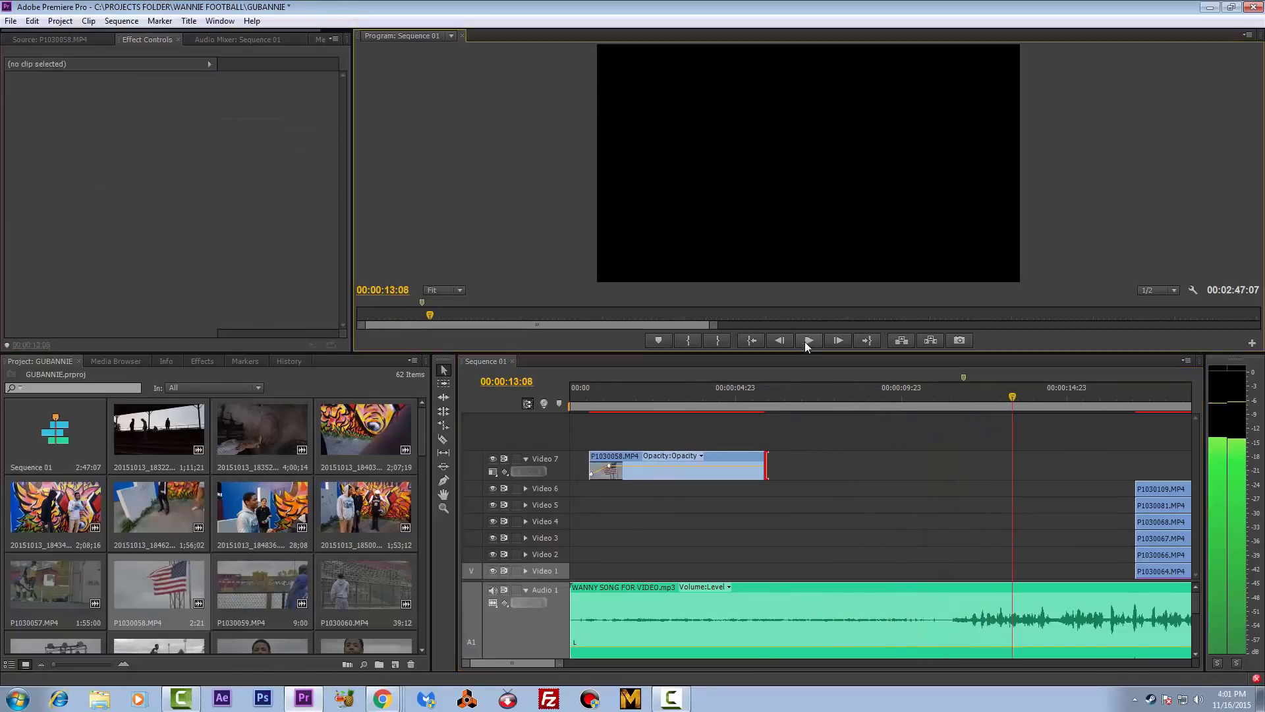
click(749, 340)
key(space)
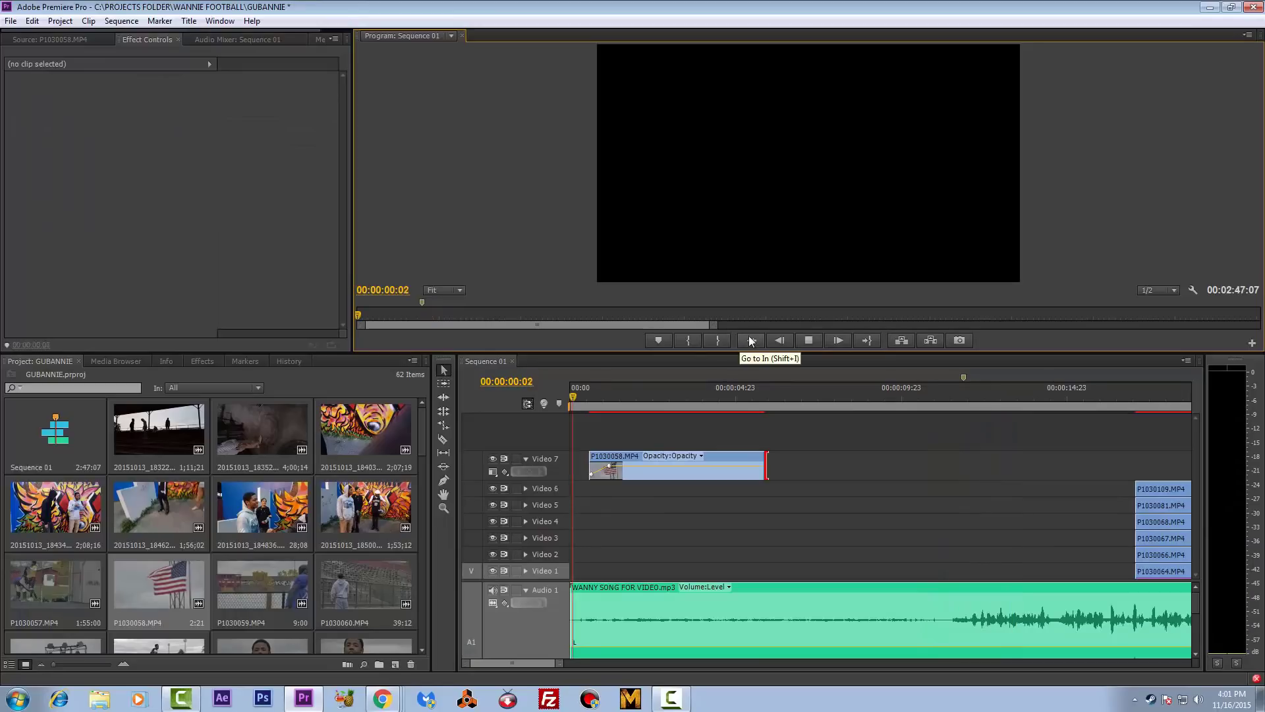
key(space)
Lengthen the fade-in by moving its second opacity keyframe to about 1.8 seconds, and add a third keyframe with curved interpolation near 2.8 seconds.
drag(613, 469, 629, 472)
drag(582, 393, 635, 412)
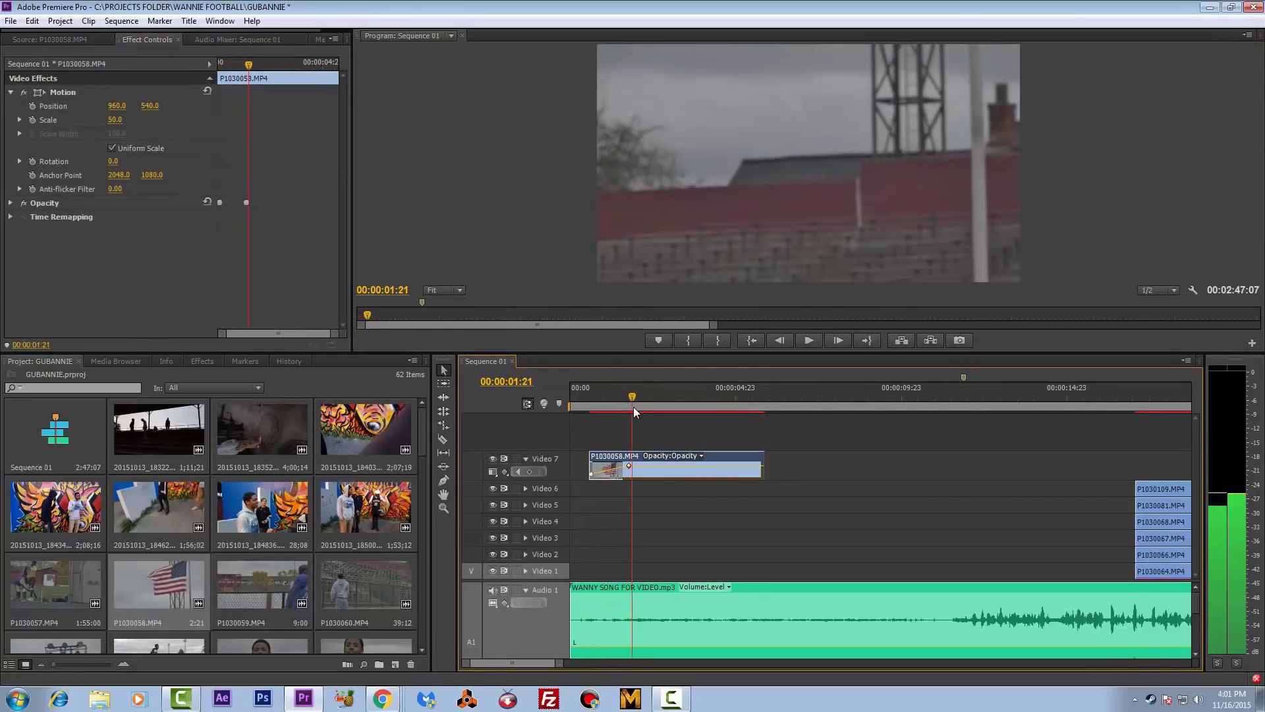
ctrl+click(662, 466)
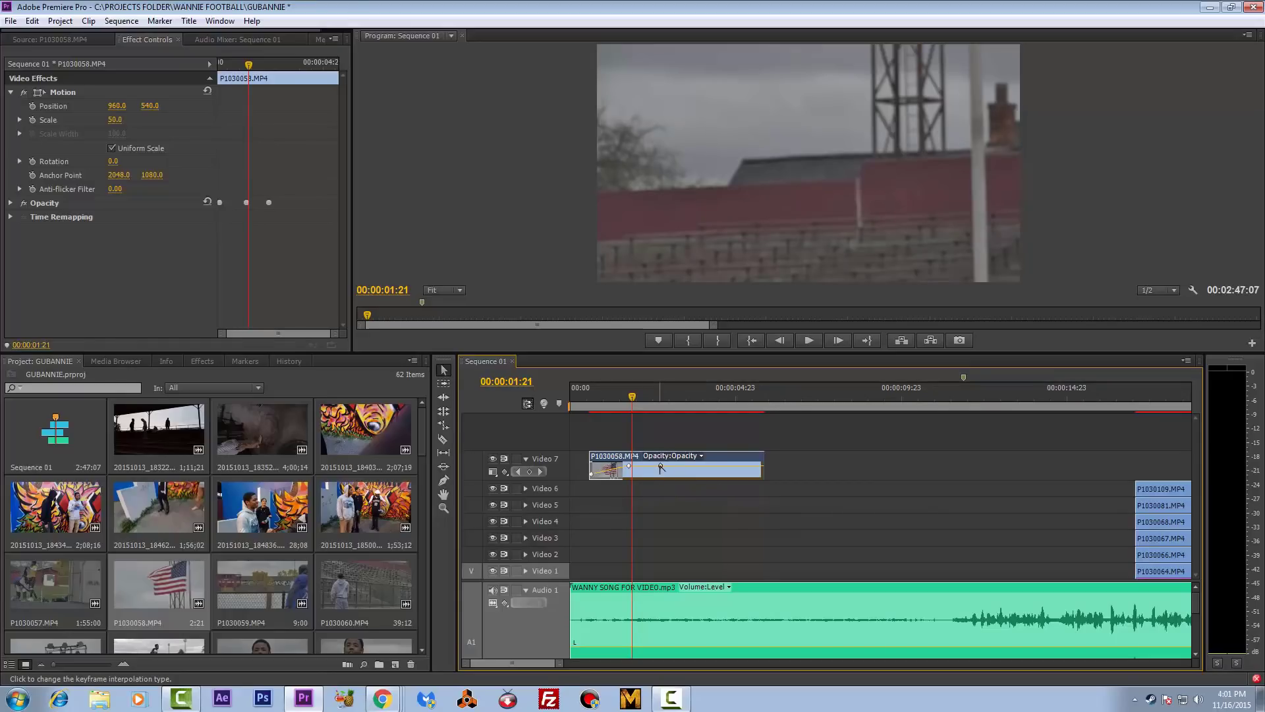
mouse_move(662, 467)
mouse_down()
mouse_move(662, 479)
mouse_move(661, 464)
mouse_up()
ctrl+click(661, 467)
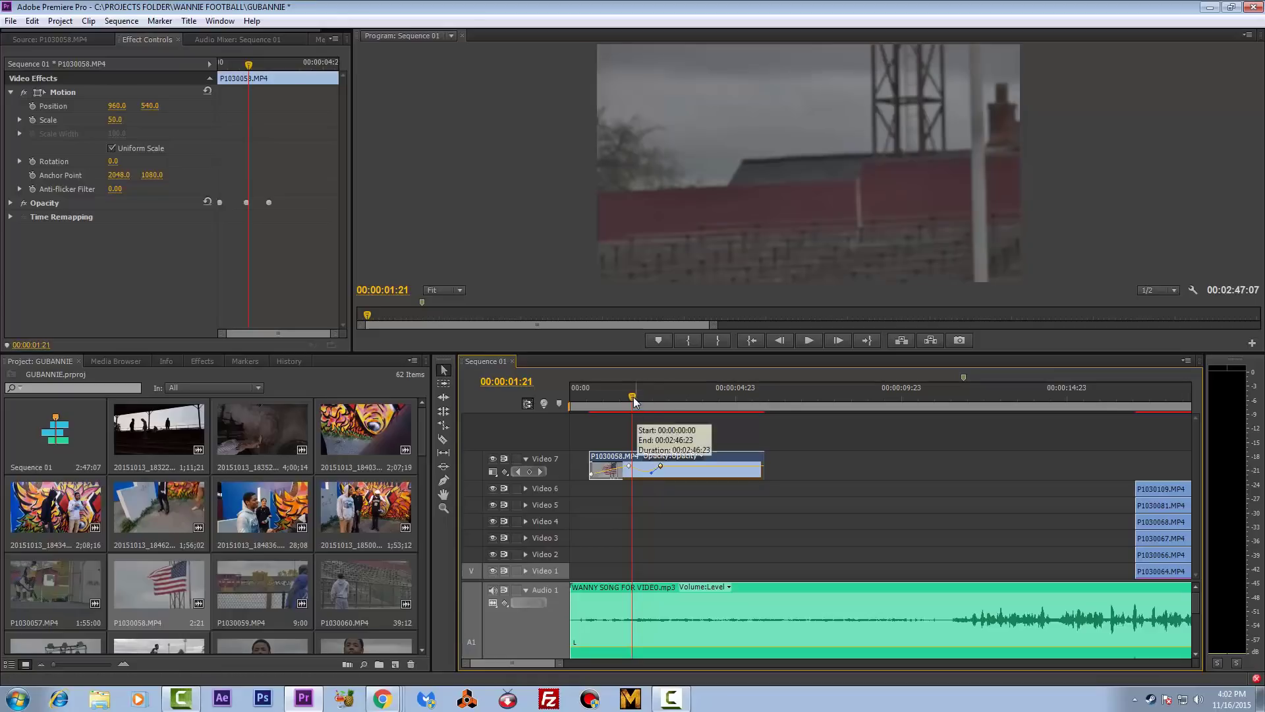
Scrub through the opening of P1030058.MP4 on Video 7 to check its fade-in around the opacity keyframes.
click(622, 402)
drag(620, 404, 592, 421)
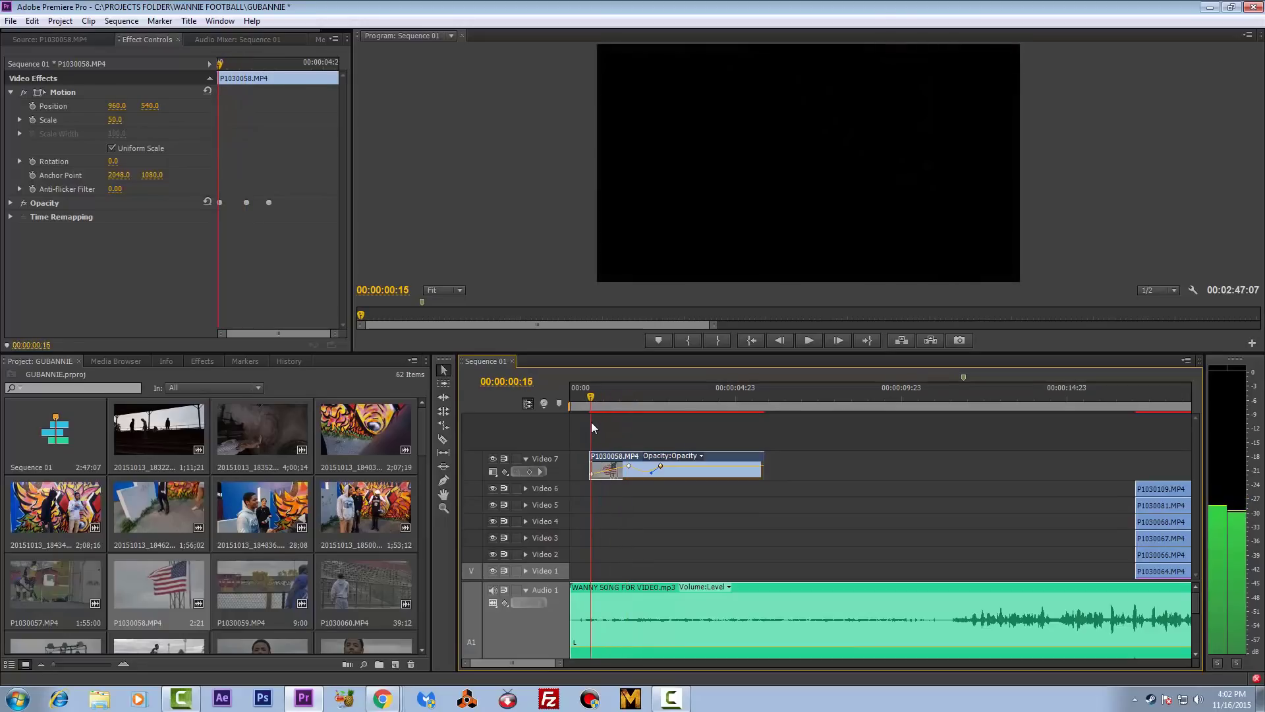
drag(591, 422, 660, 434)
drag(671, 435, 627, 448)
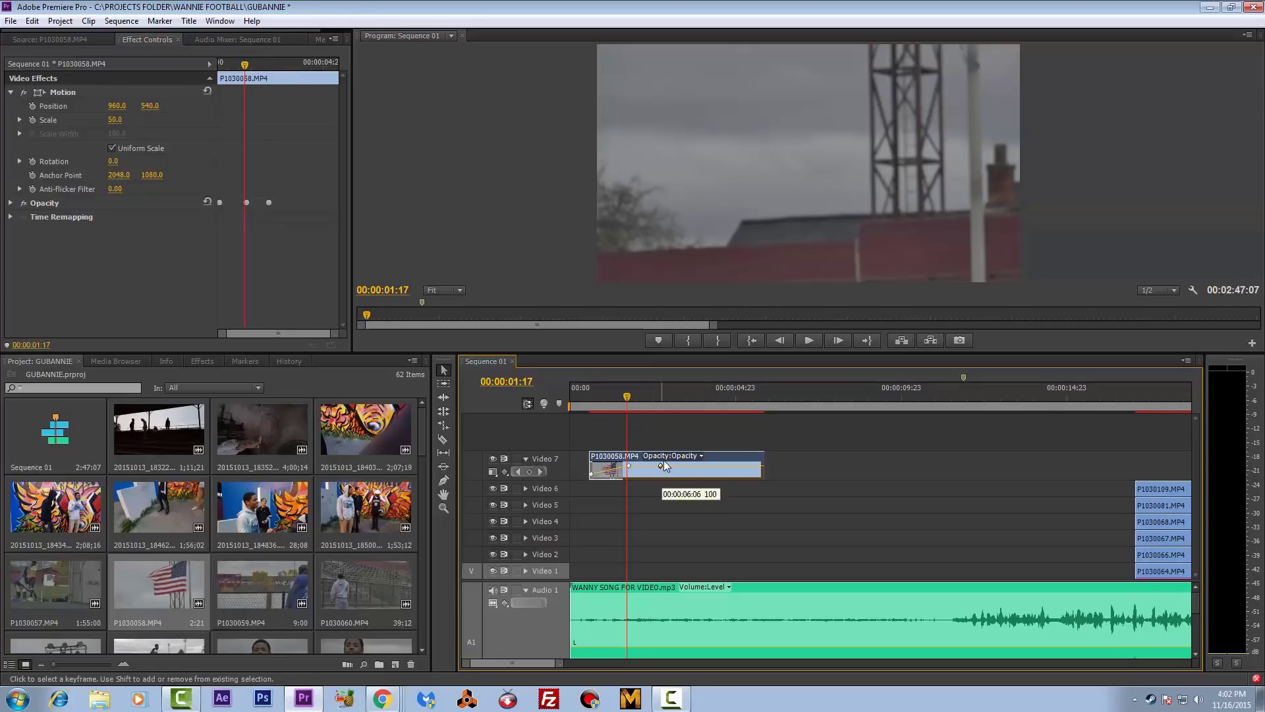
click(595, 398)
drag(587, 409, 627, 434)
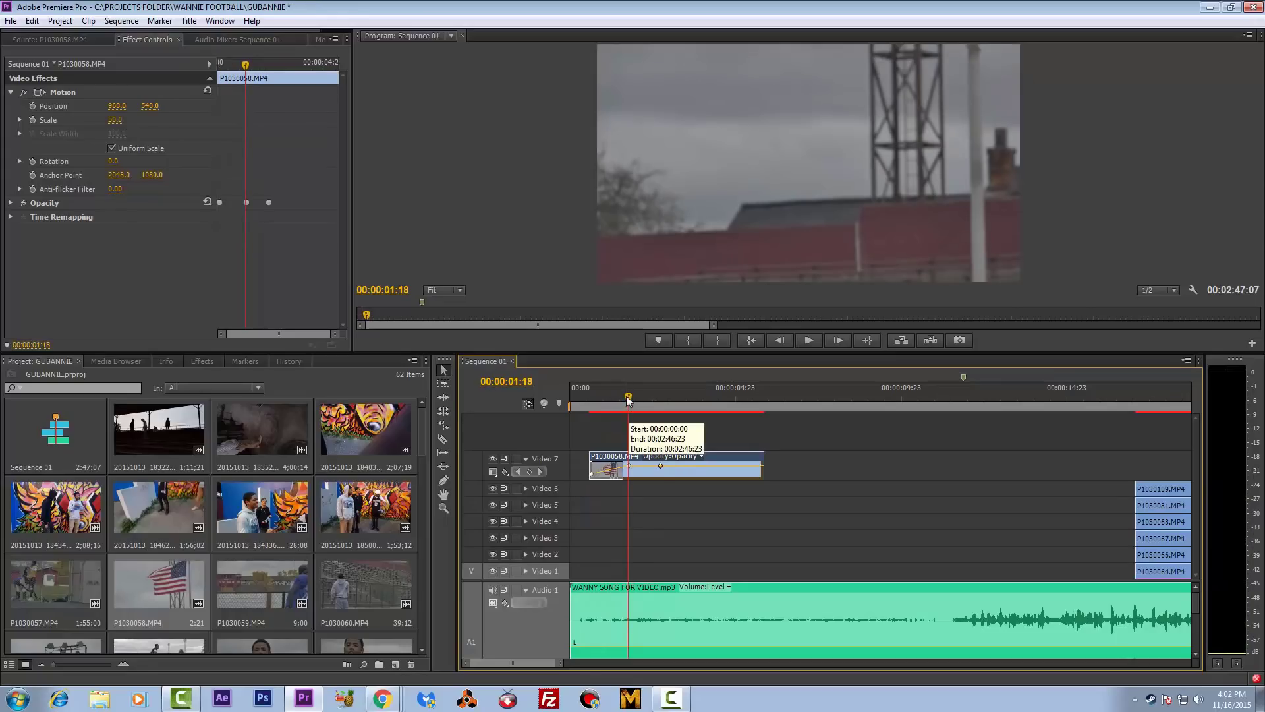
click(630, 467)
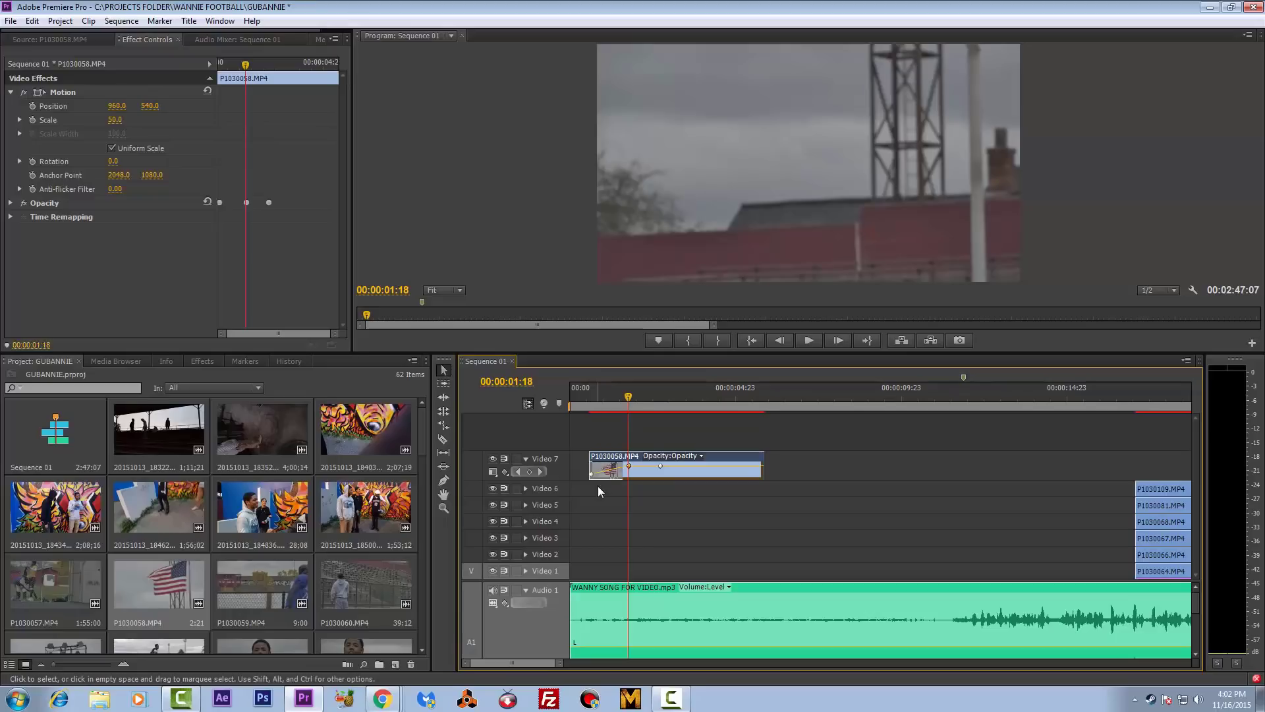
Adjust the start of P1030058.MP4 on Video 7 to just before its first opacity keyframe and replay from the sequence start.
mouse_move(595, 456)
mouse_down()
mouse_move(579, 476)
mouse_move(591, 479)
mouse_up()
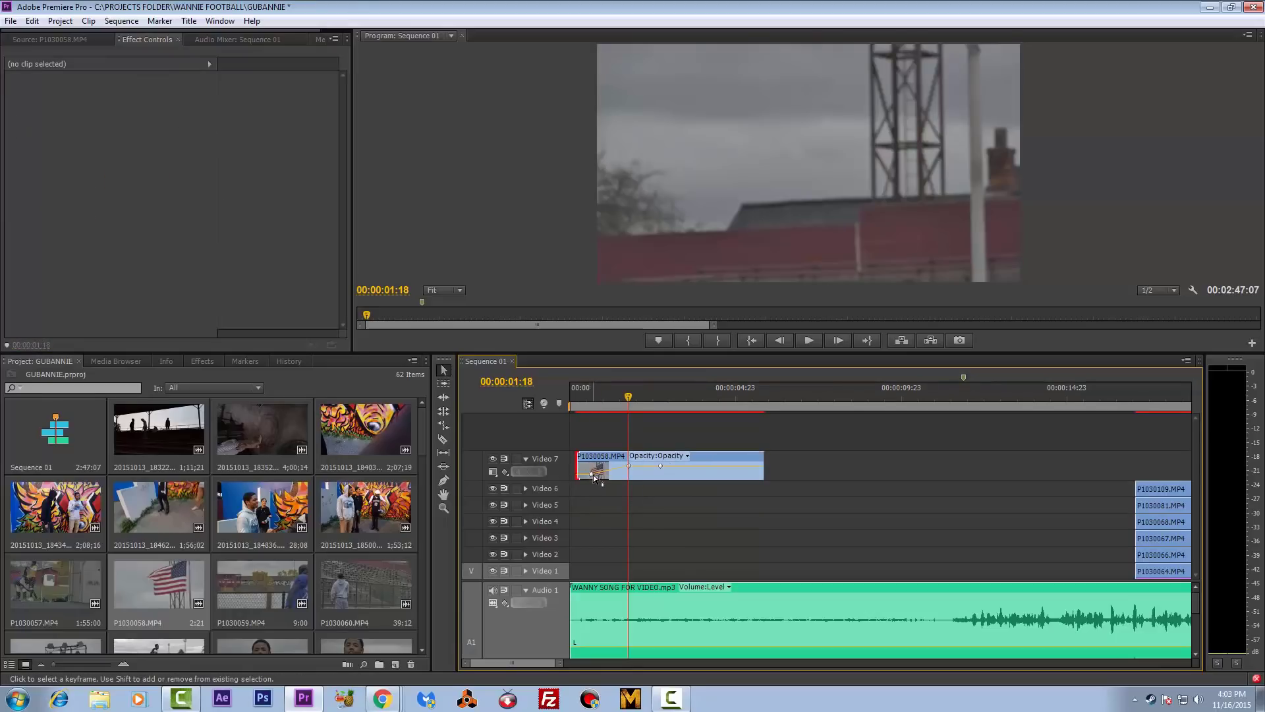
drag(585, 464, 588, 464)
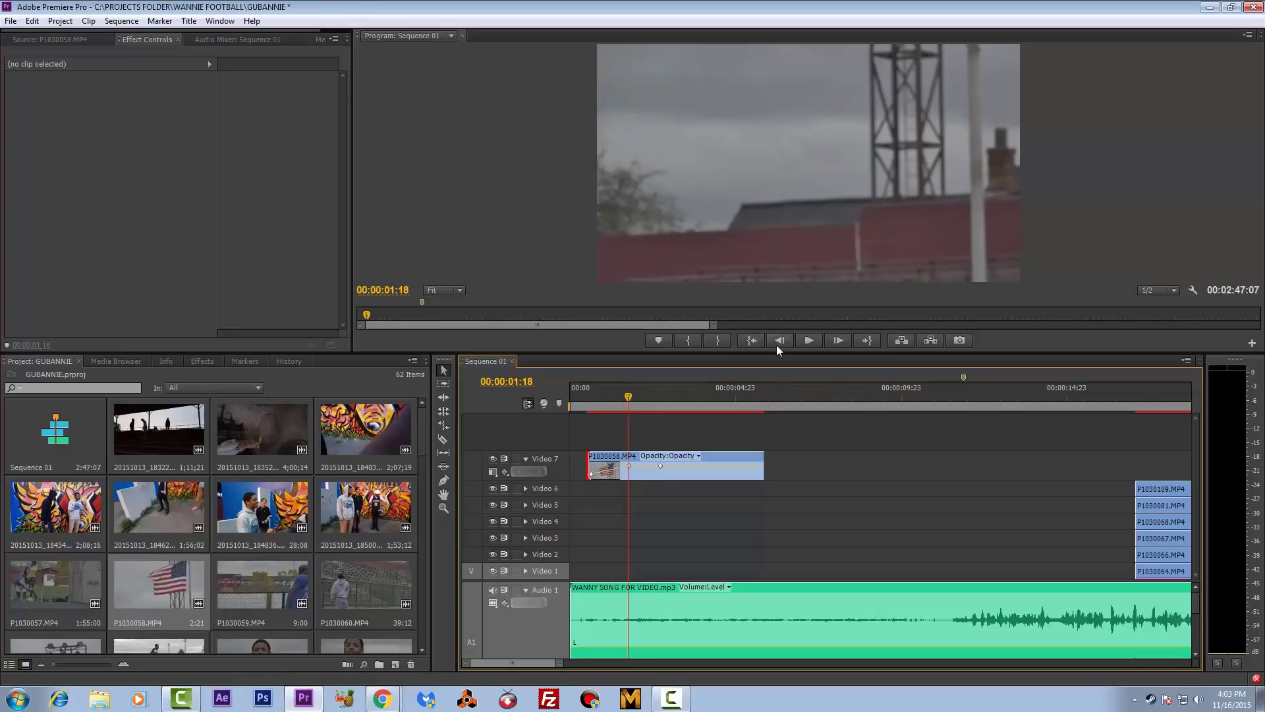
click(753, 341)
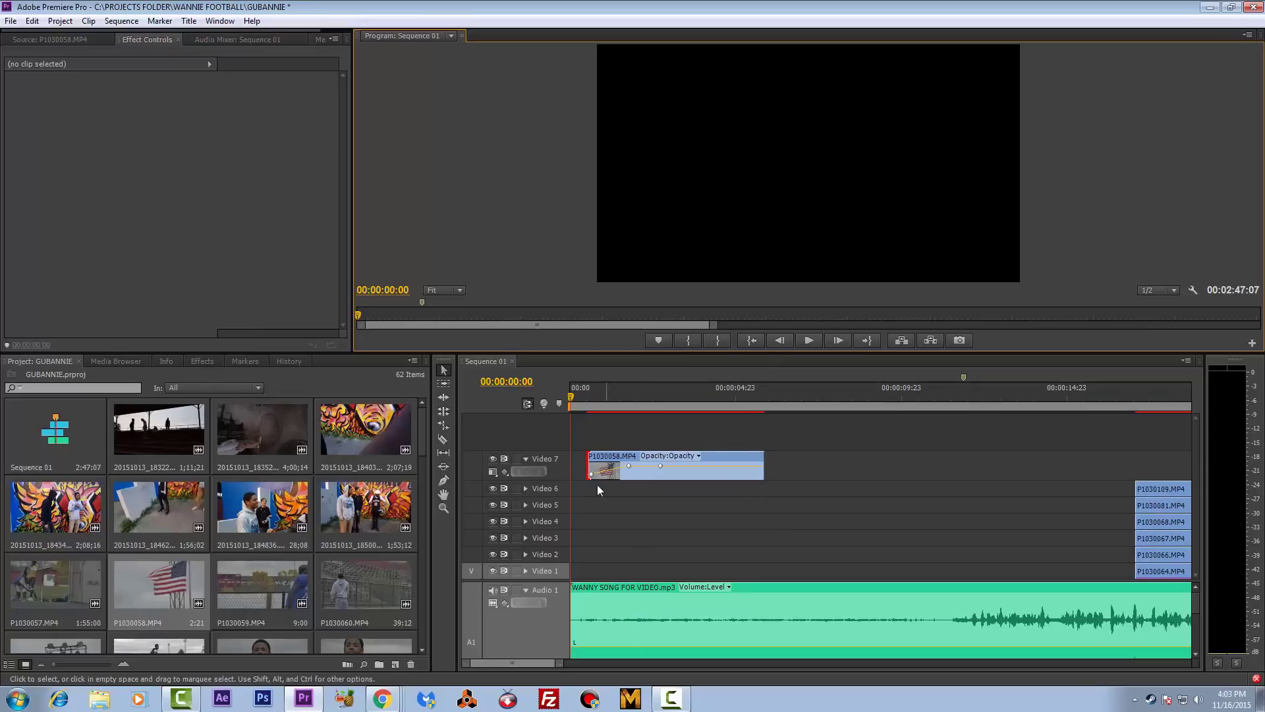
click(808, 340)
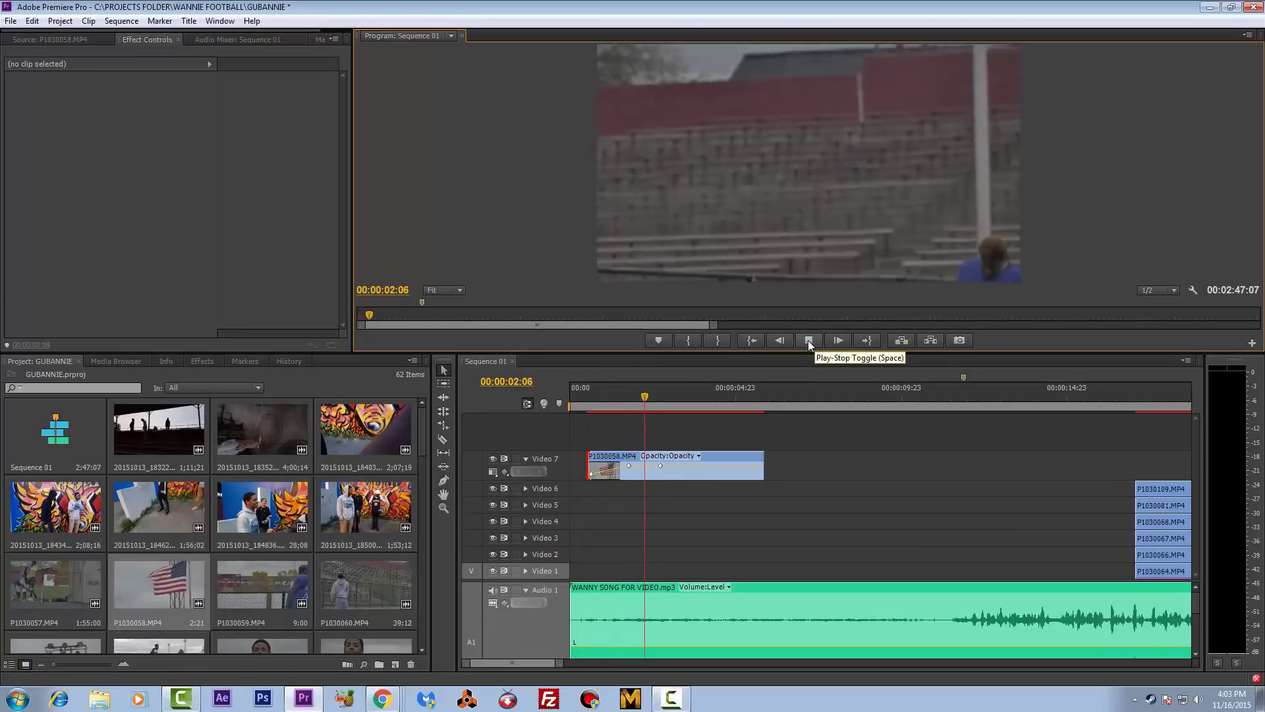
click(808, 340)
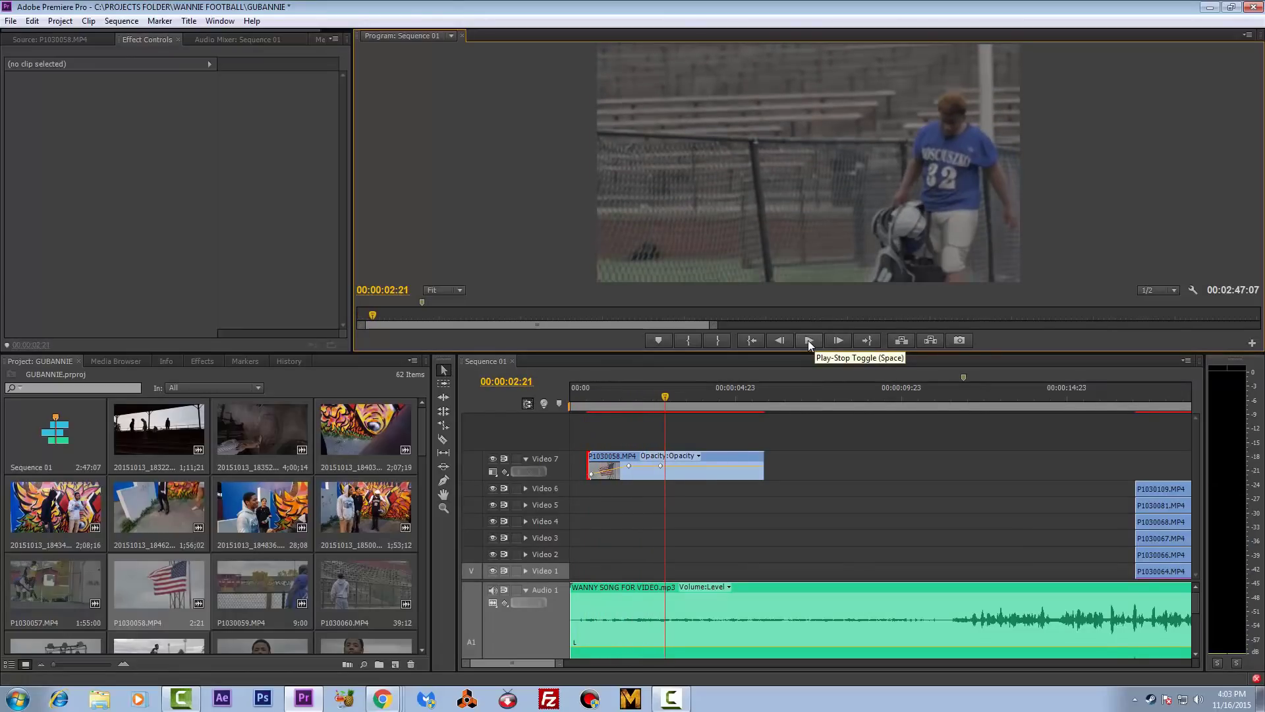
Replay the intro and trim the end of P1030058.MP4 on Video 7 back to 00:00:04:07.
click(758, 343)
key(space)
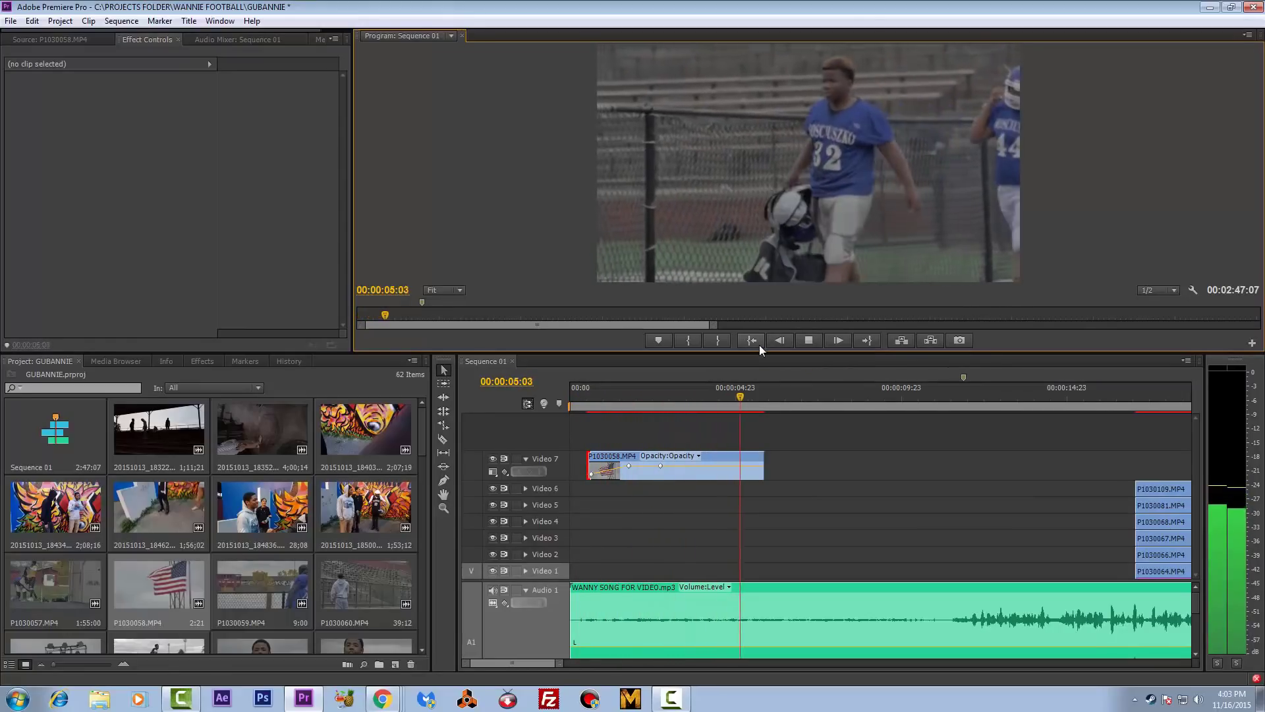
key(space)
drag(644, 397, 583, 408)
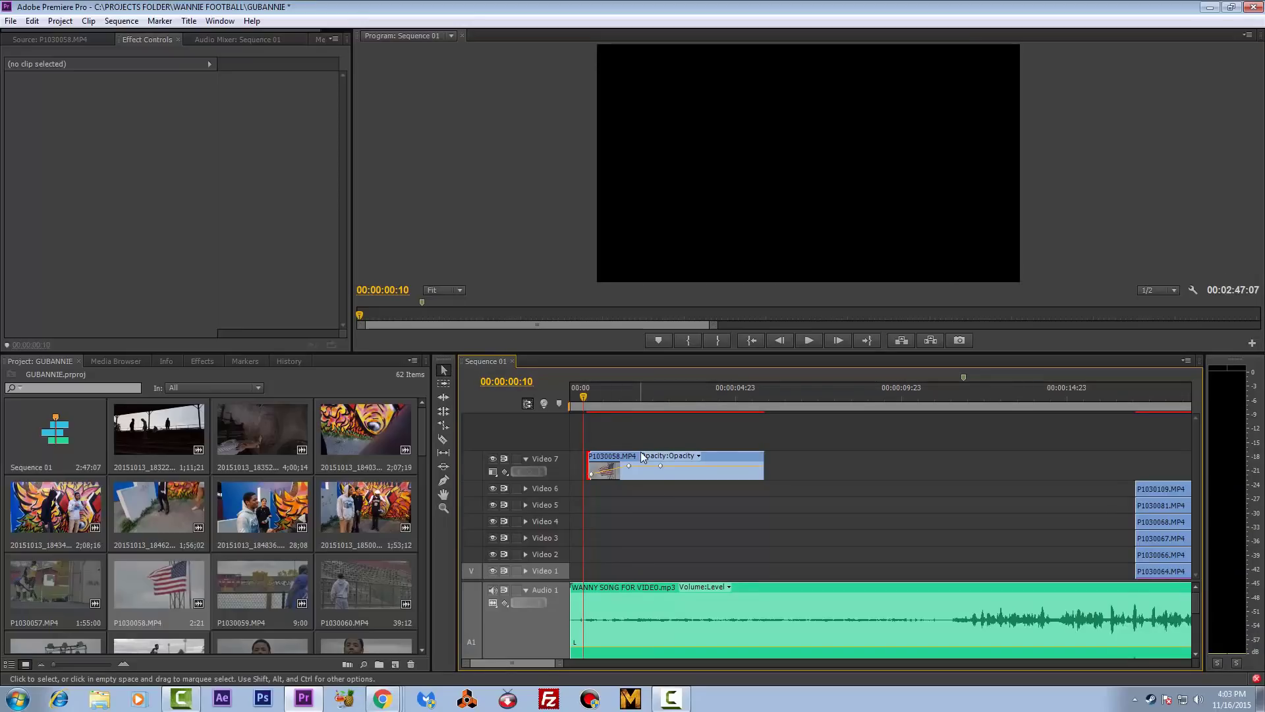
click(712, 457)
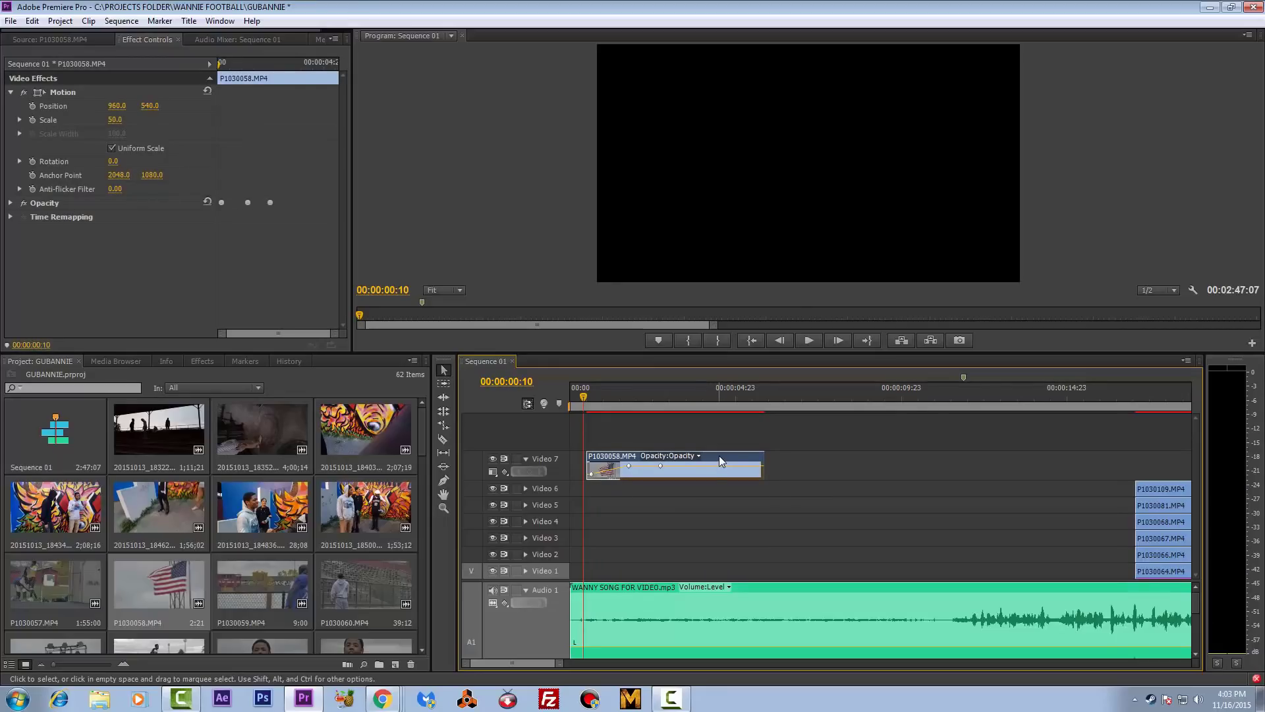
key(space)
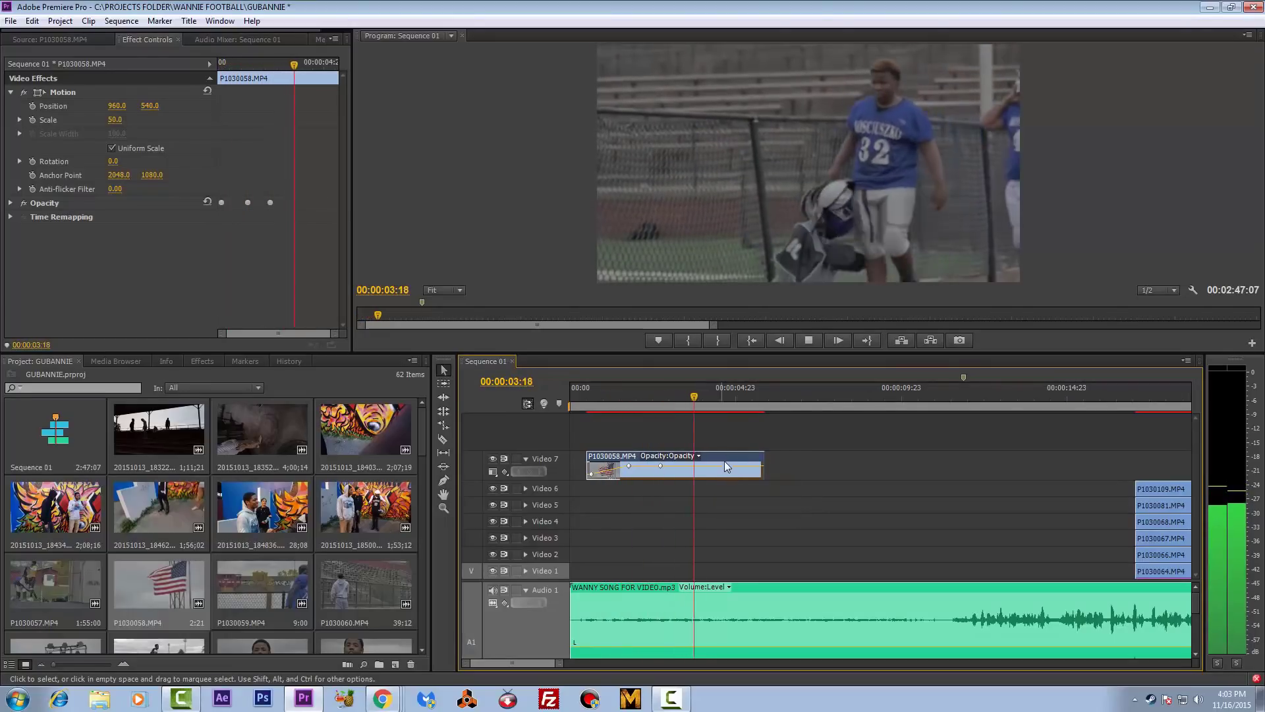
key(space)
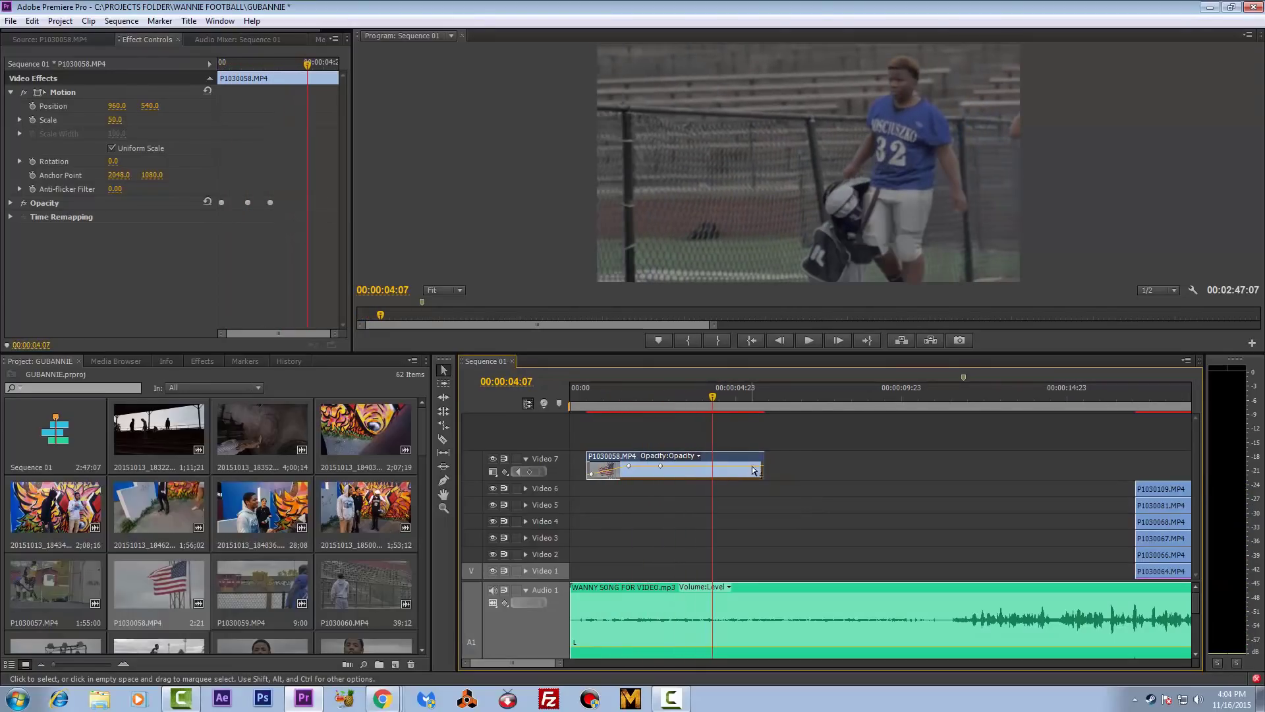
drag(760, 462, 710, 461)
Review the rest of the P1030058.MP4 source footage through to its end, looking for another usable shot.
mouse_move(422, 430)
mouse_down()
mouse_move(422, 452)
mouse_move(425, 442)
mouse_up()
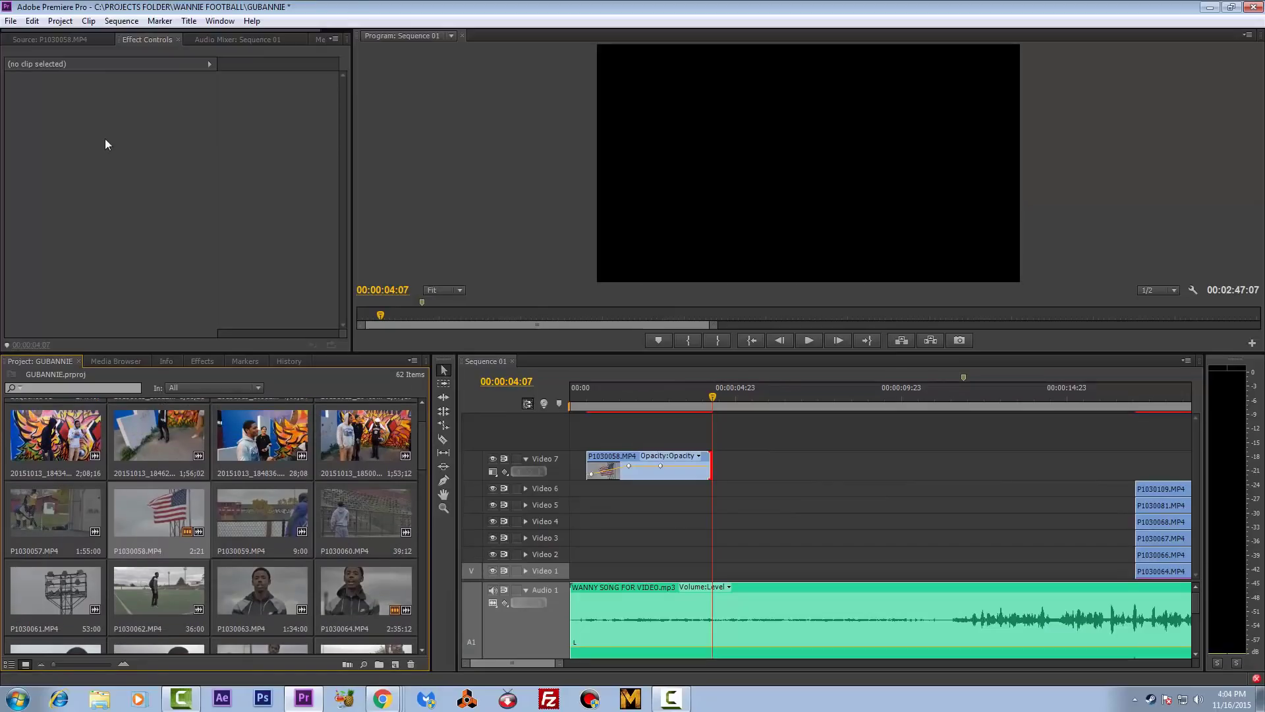
click(57, 39)
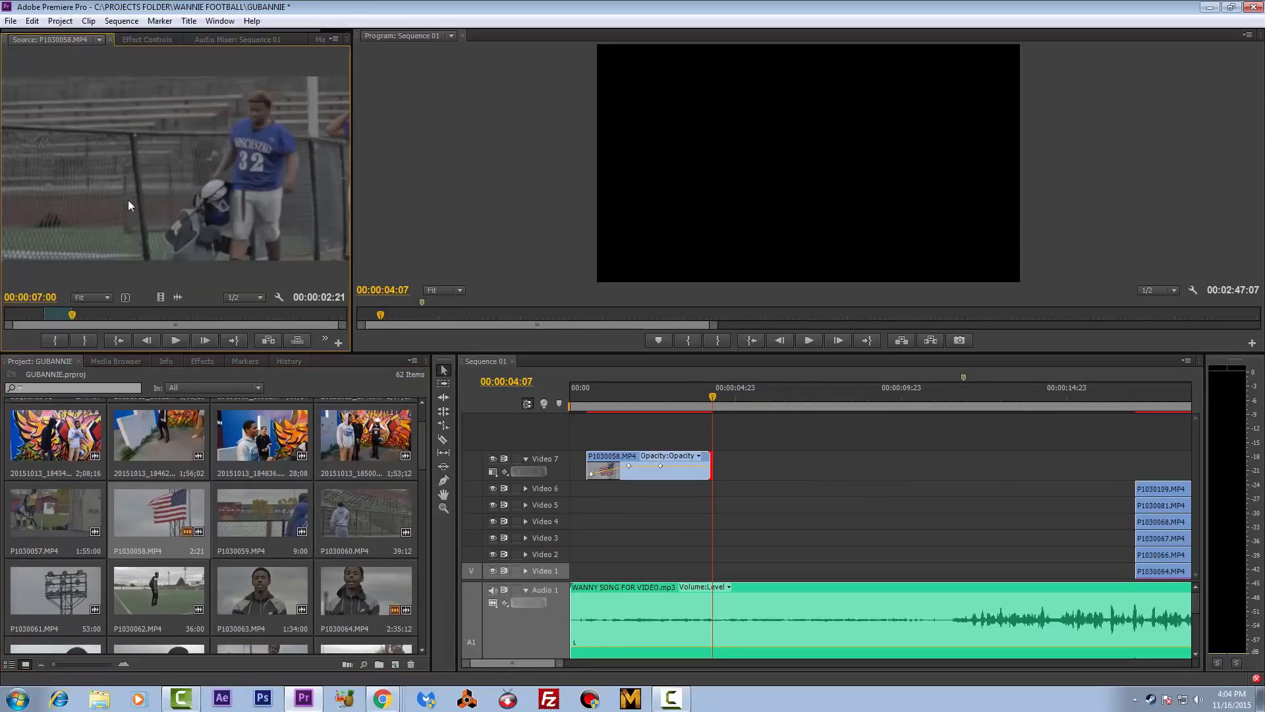
click(176, 340)
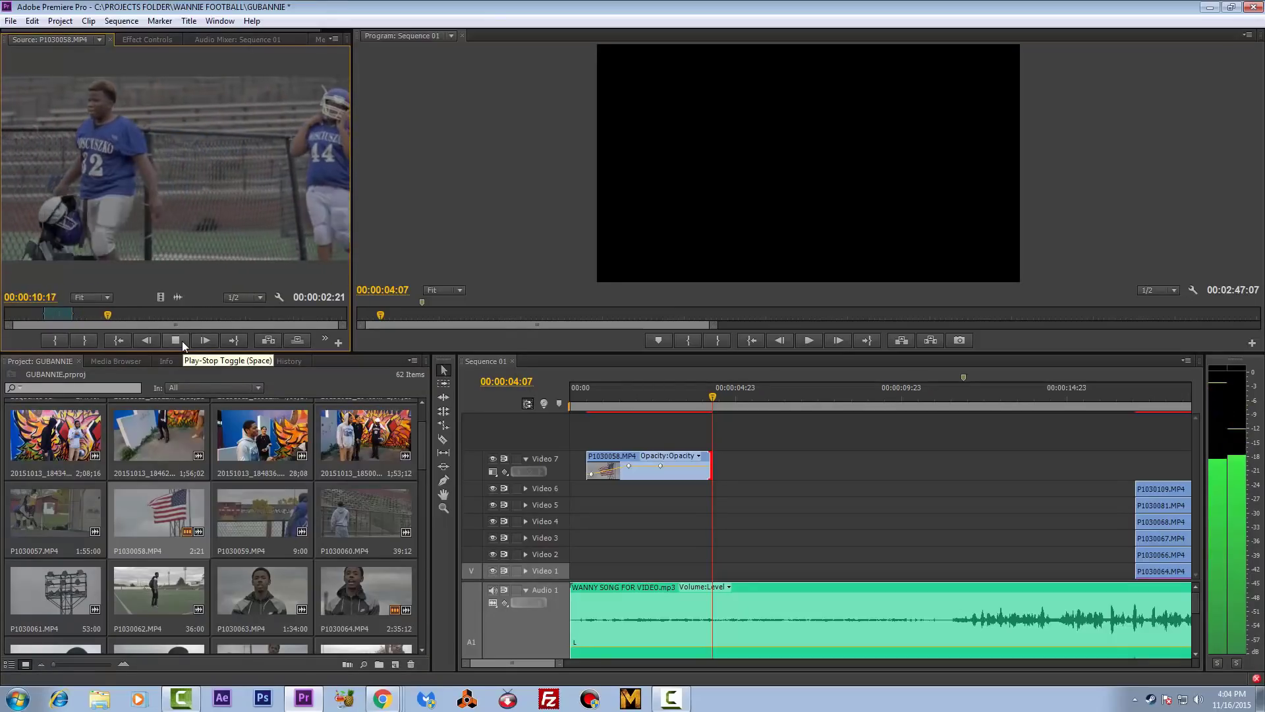
click(182, 341)
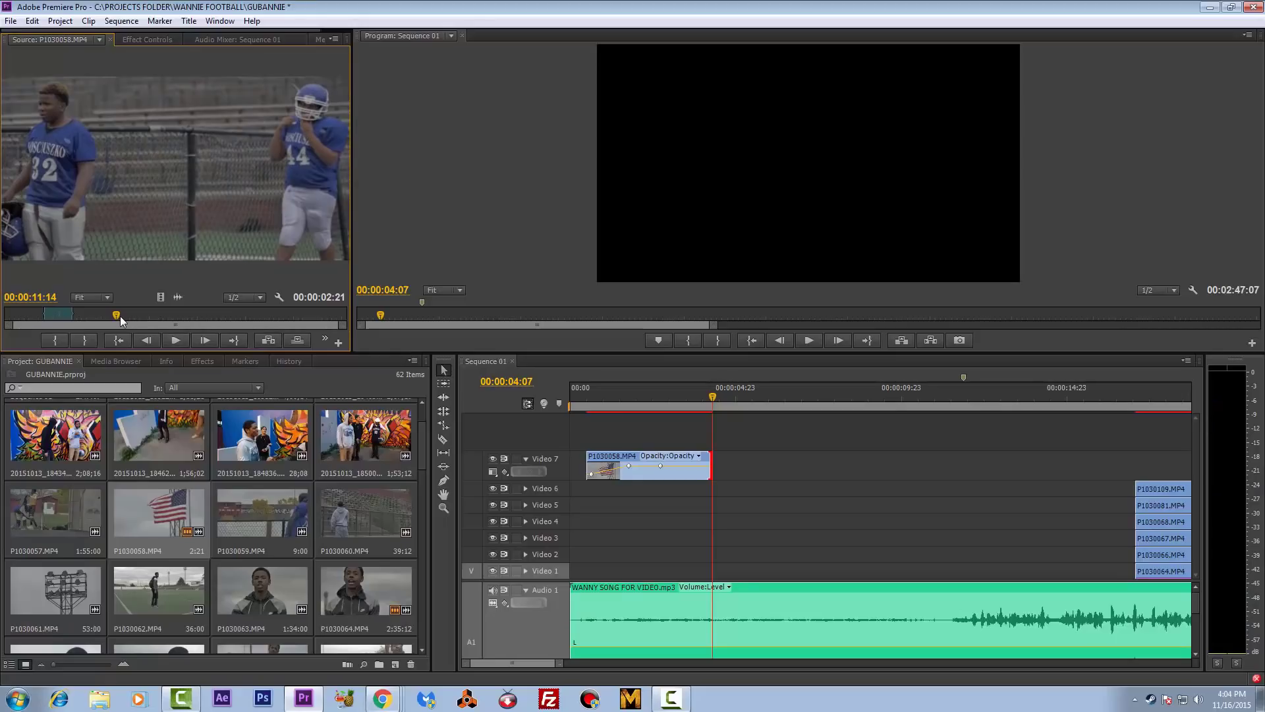
drag(121, 315, 345, 322)
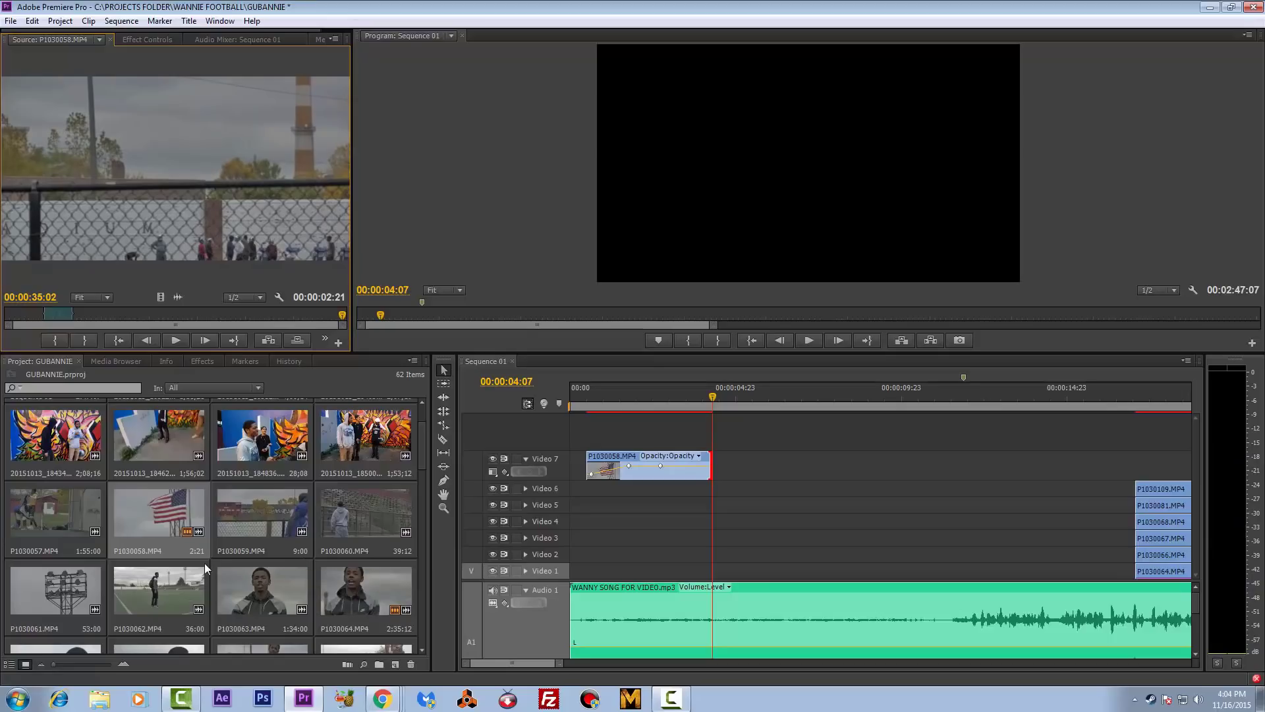
Open the source clip P1030057.MP4, play it from the start and mark an in point at 00:00:02:23.
double_click(70, 506)
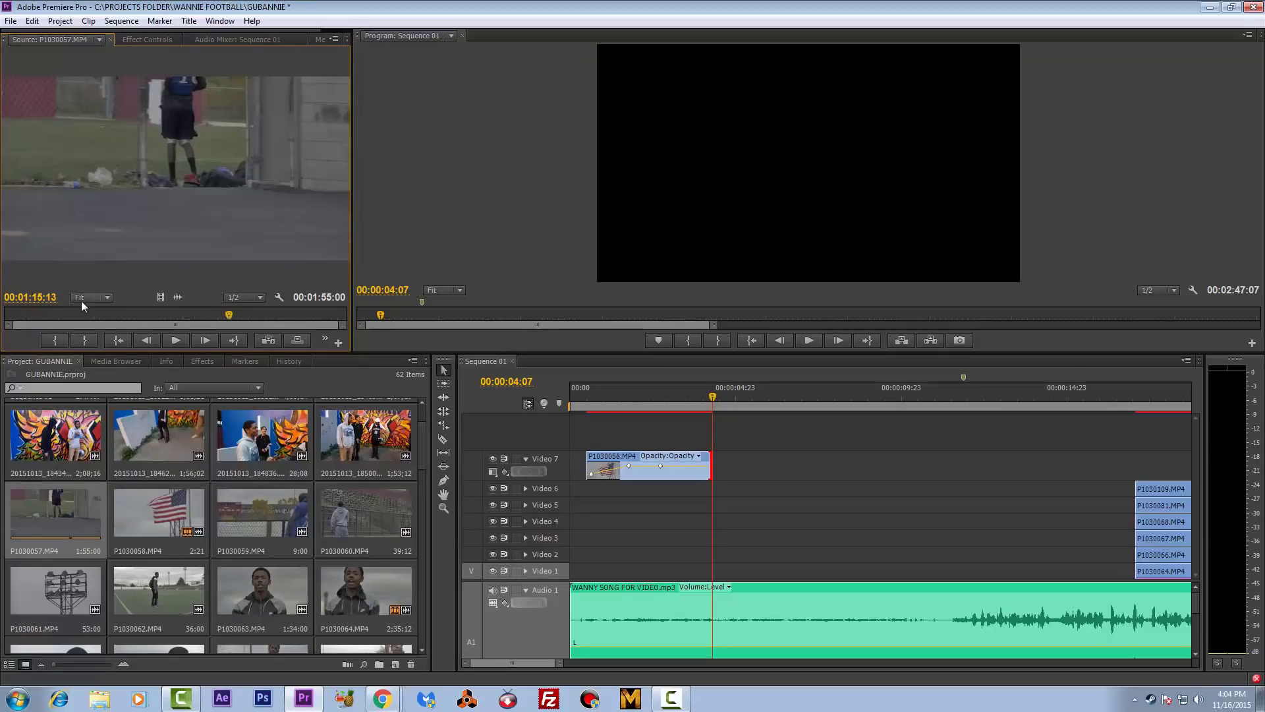
key(Home)
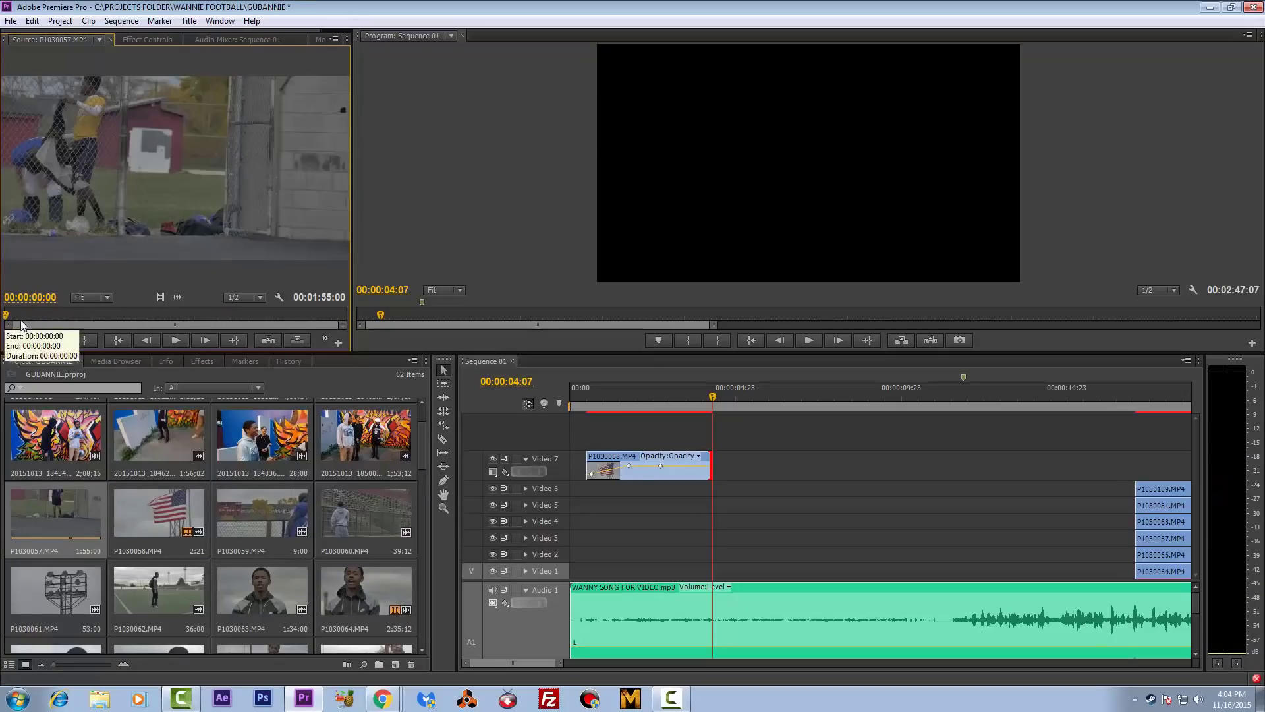
key(space)
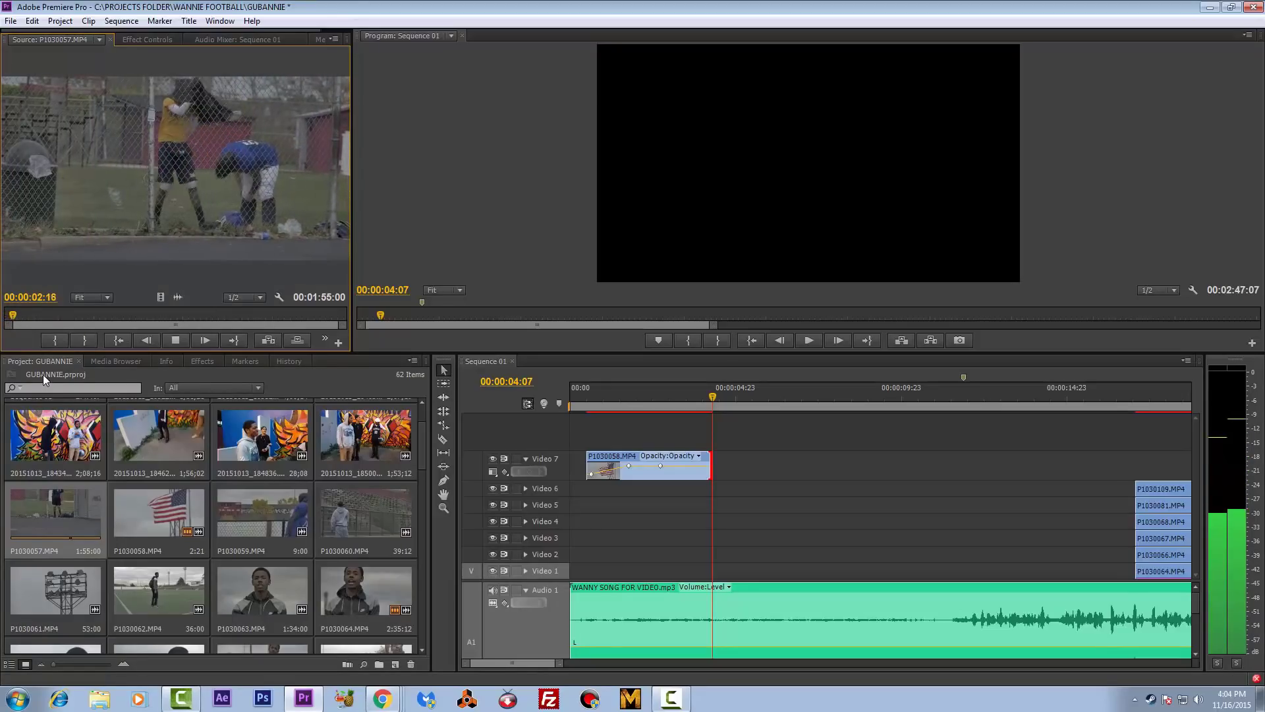
key(space)
click(61, 337)
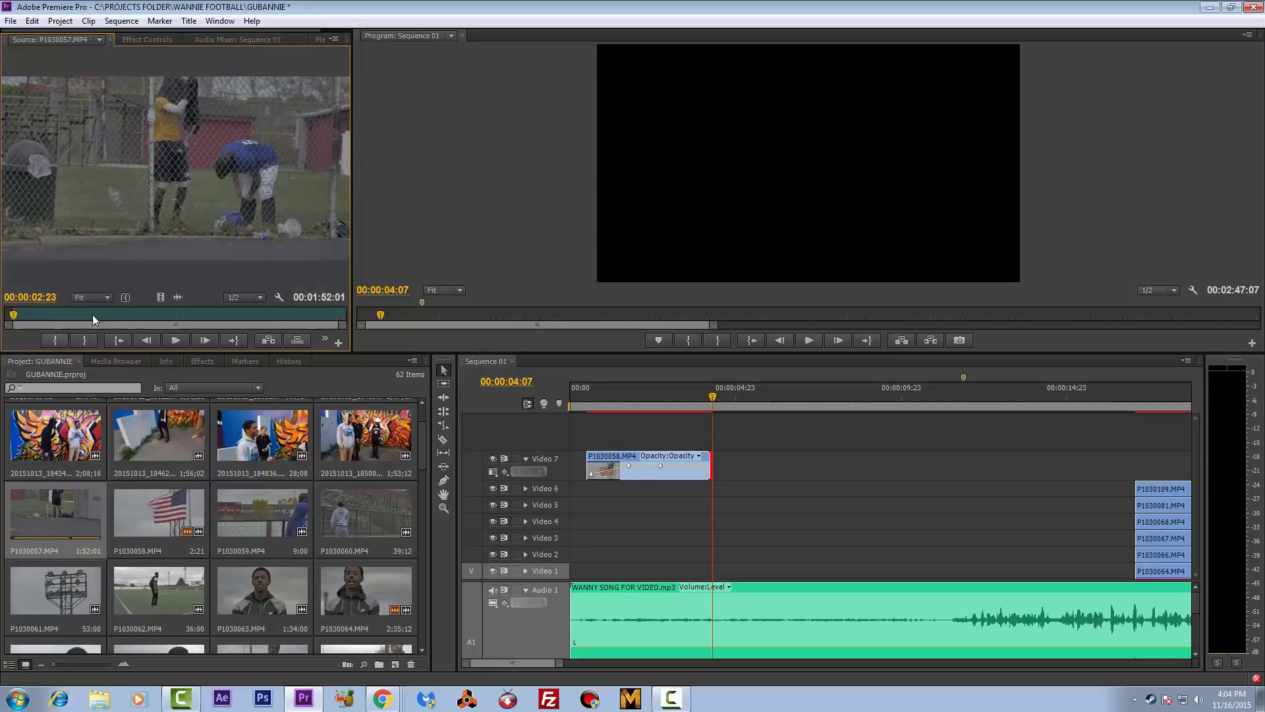
Play the P1030057.MP4 source from its beginning to about 25 seconds to review the shot.
drag(14, 315, 4, 310)
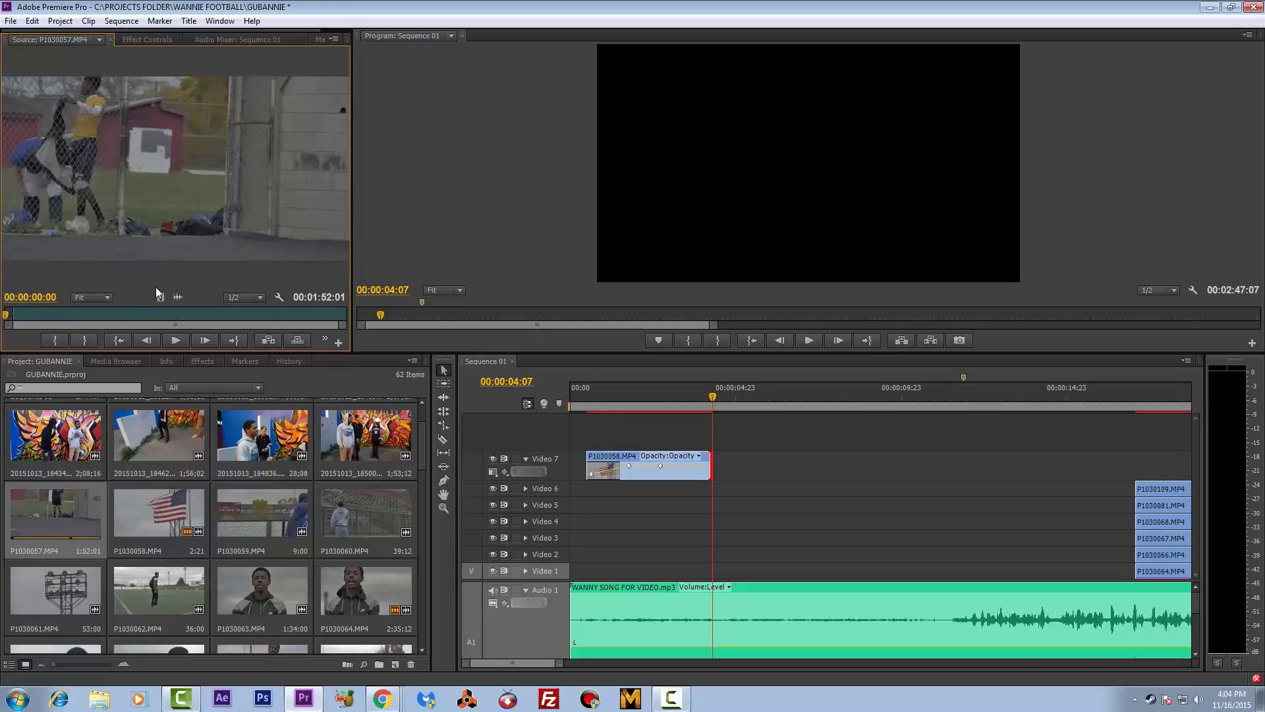
click(179, 337)
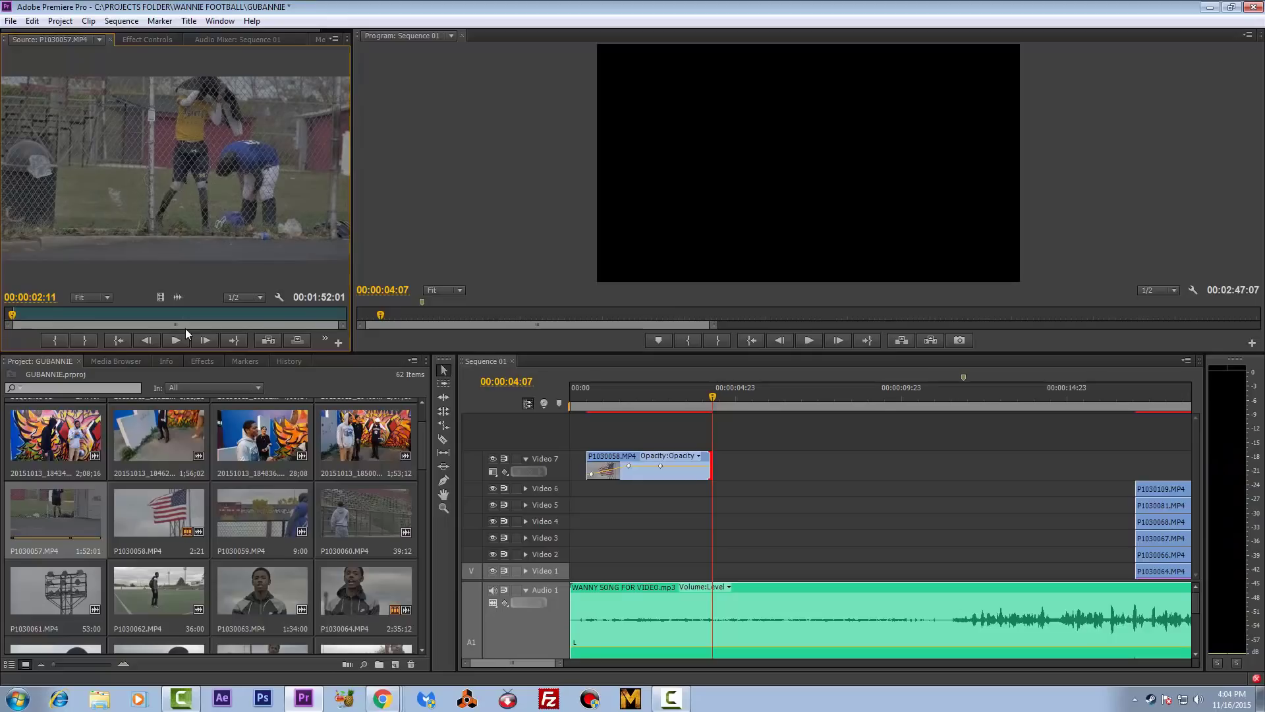
key(space)
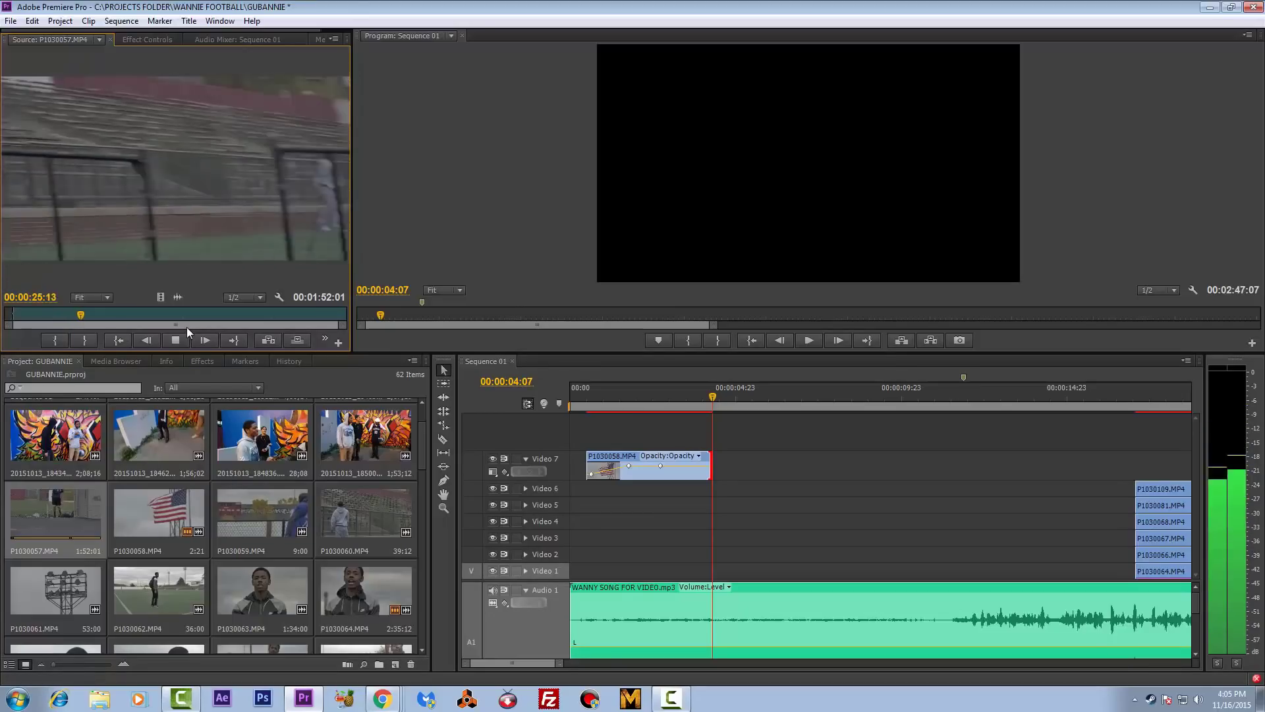
click(175, 340)
Return to the opening of P1030057.MP4 and reset its in point to 00:00:02:08.
drag(69, 317, 8, 322)
click(54, 340)
key(space)
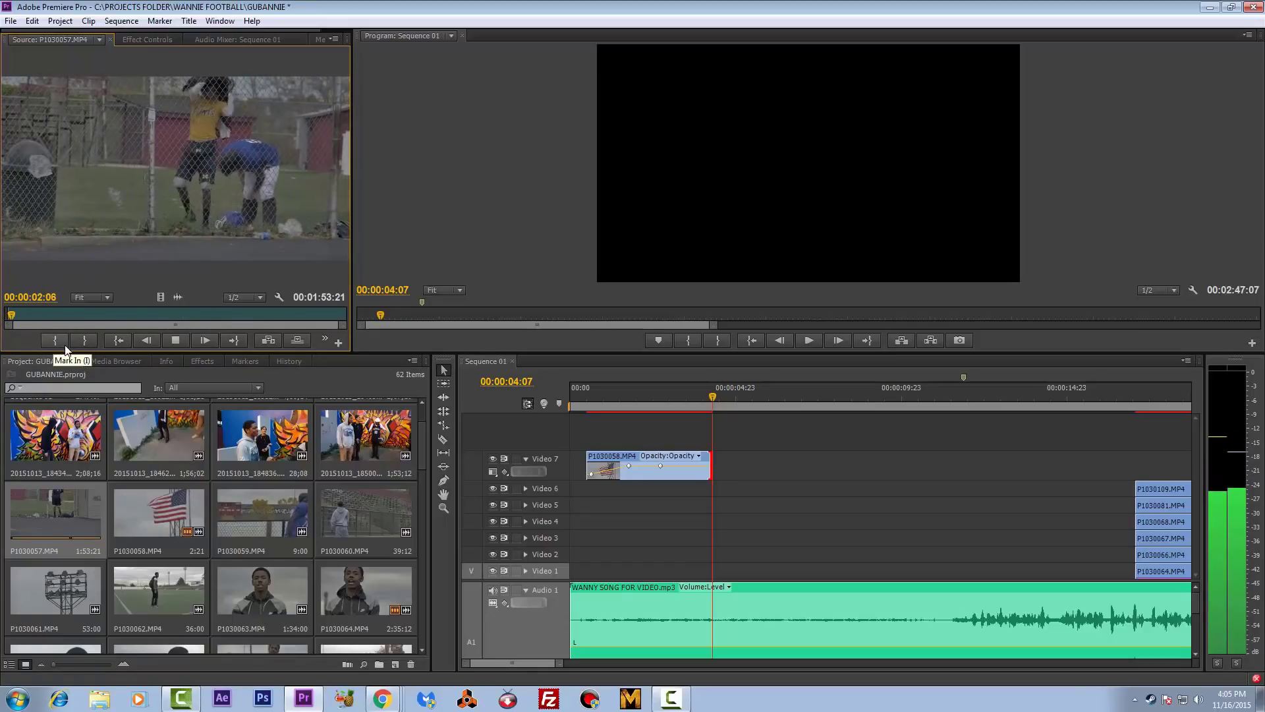
key(space)
click(64, 346)
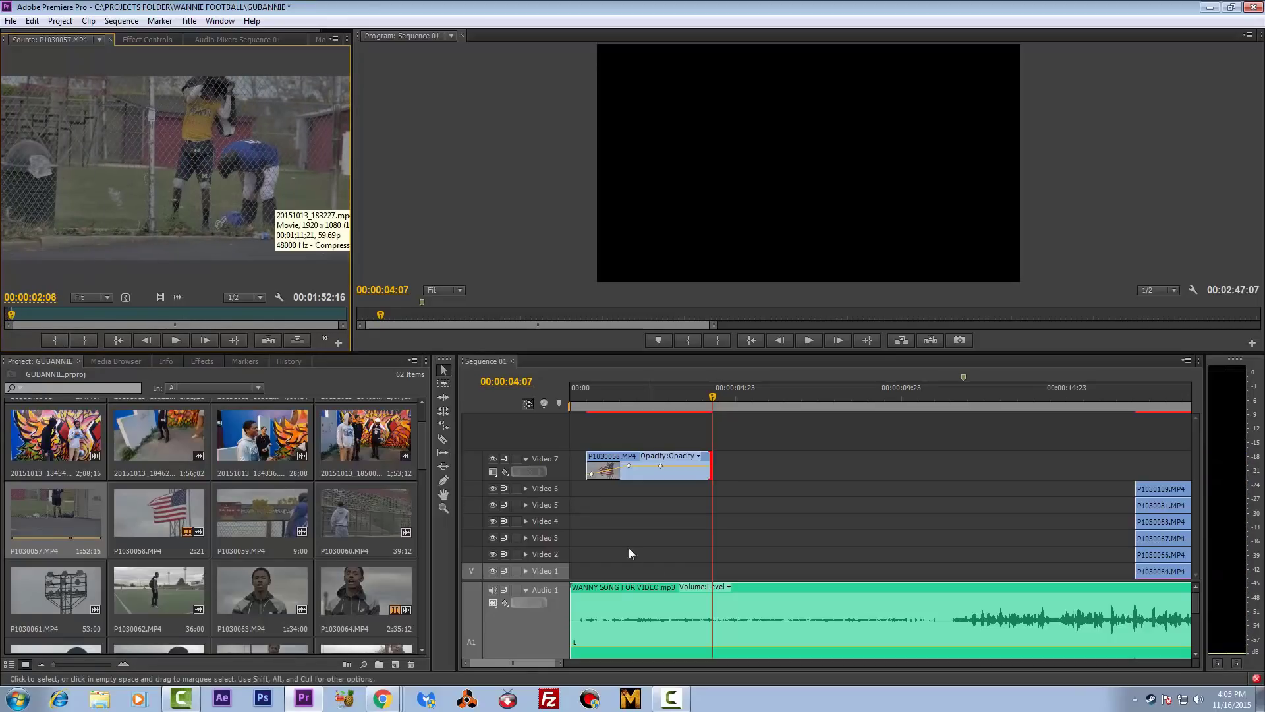
Mark the out point of P1030057.MP4 at 00:00:04:00 and place only its video on Video 6 at 00:00:04:07.
key(space)
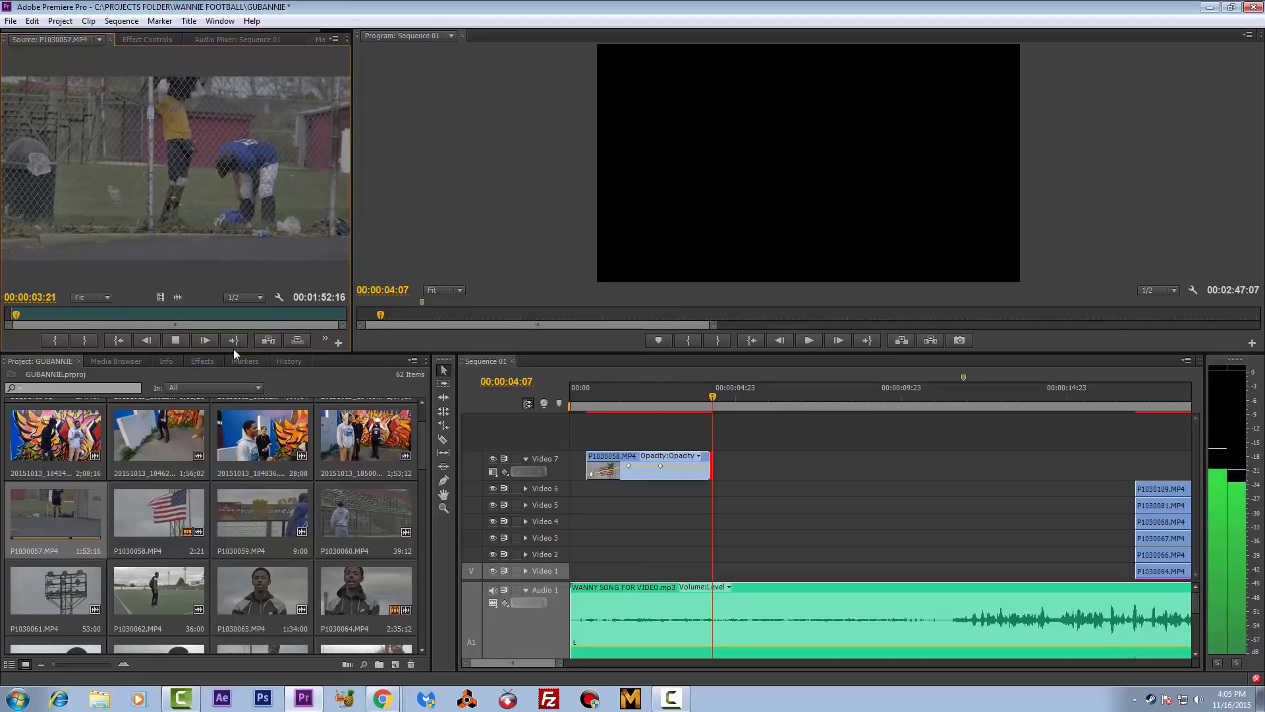
key(space)
click(84, 340)
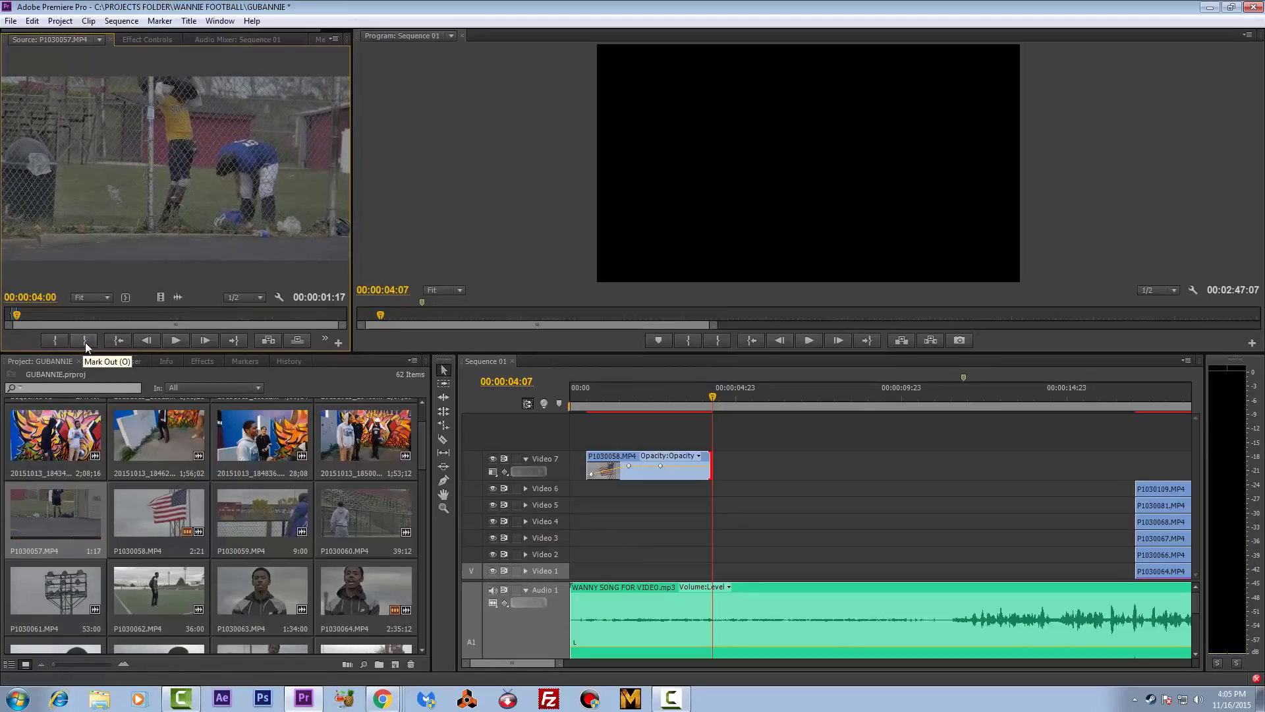
drag(159, 298, 714, 497)
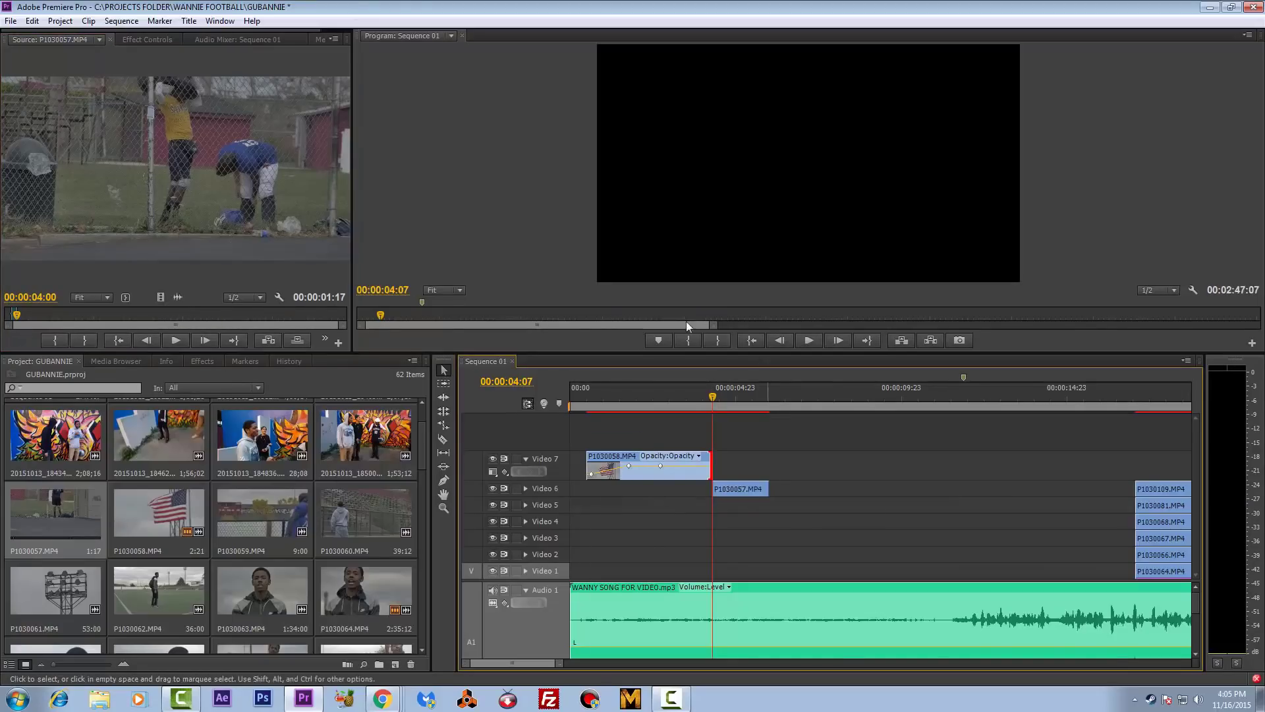